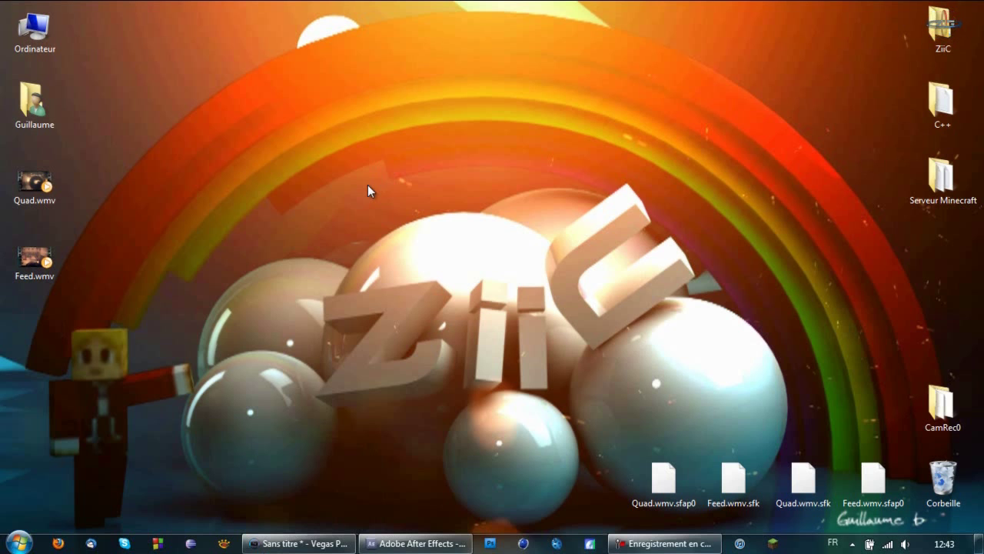
- Switch to the Vegas Pro project, maximize its window and play the timeline from just before the two-second mark
left_click(297, 545)
left_click_drag(388, 9, 464, 36)
double_click(463, 35)
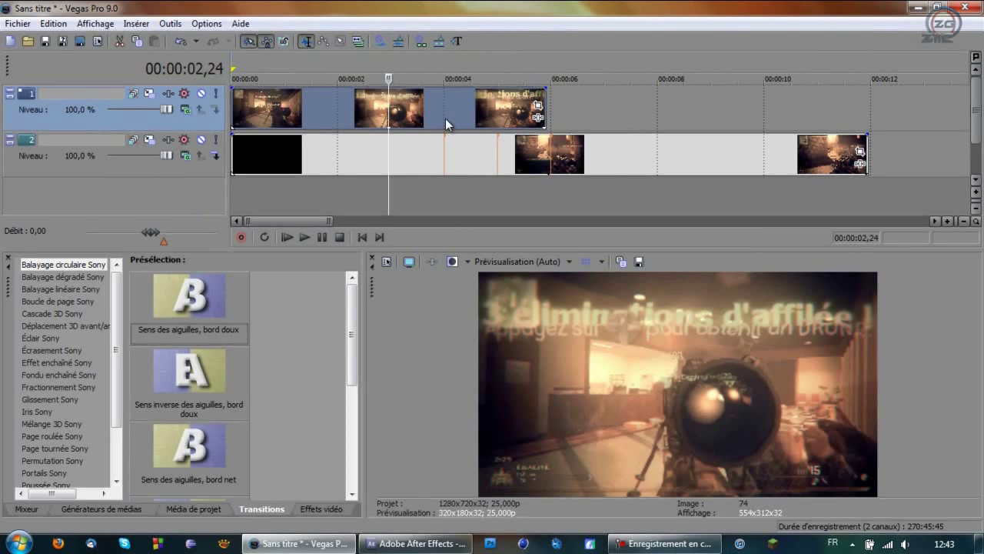
left_click(320, 102)
key("space")
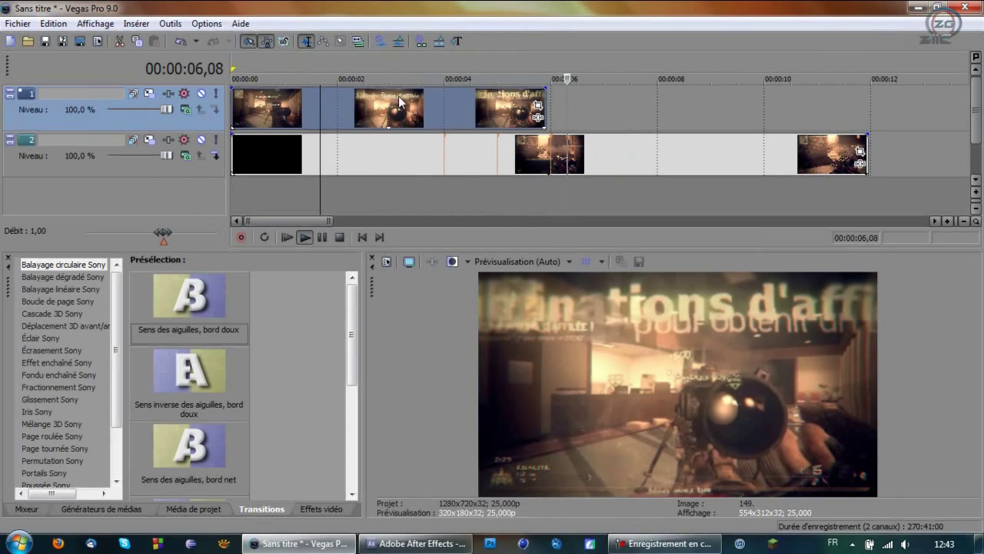
key("space")
- Check the upper clip's frames at 00:00:04,02 and 00:00:04,24 and the lower clip's frame at 00:00:06,00
left_click(447, 100)
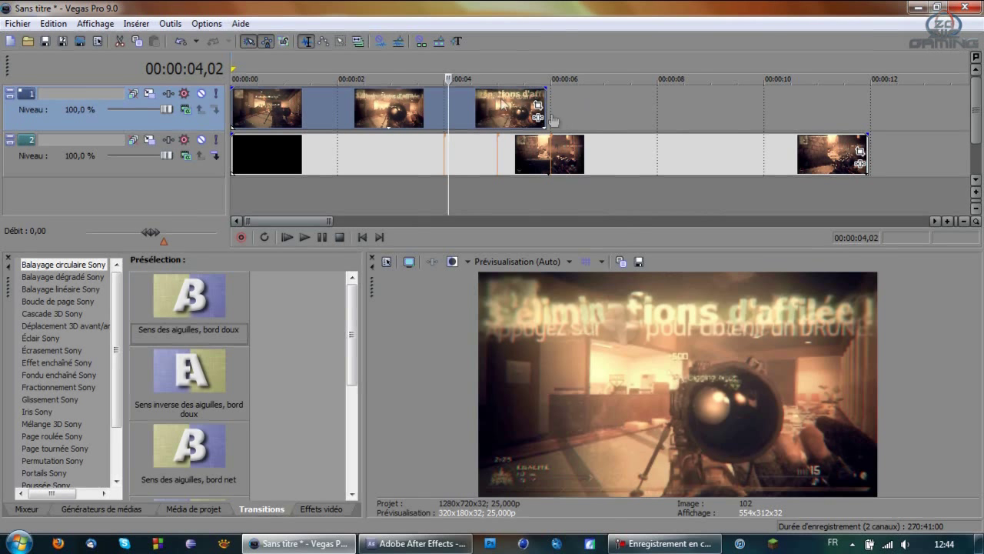
left_click(496, 114)
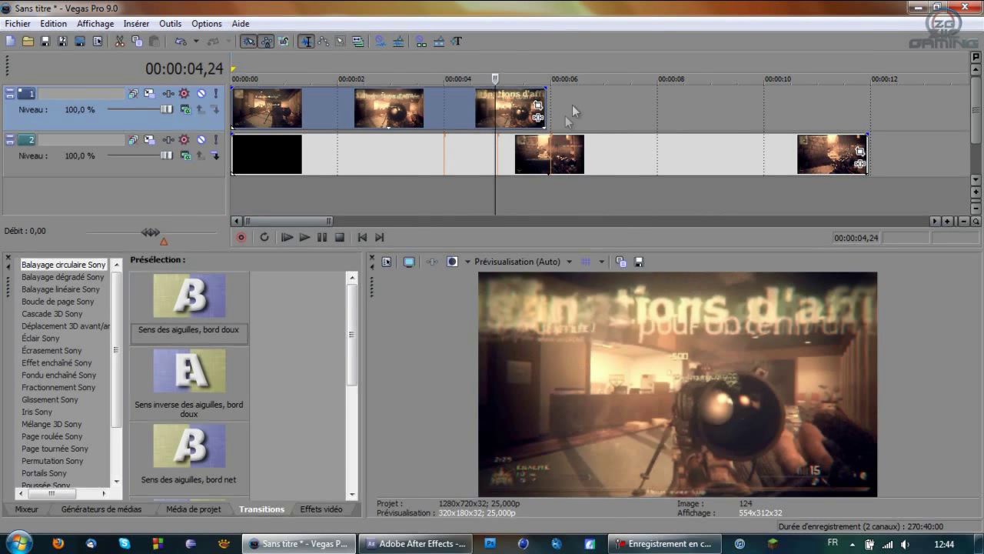
left_click(547, 161)
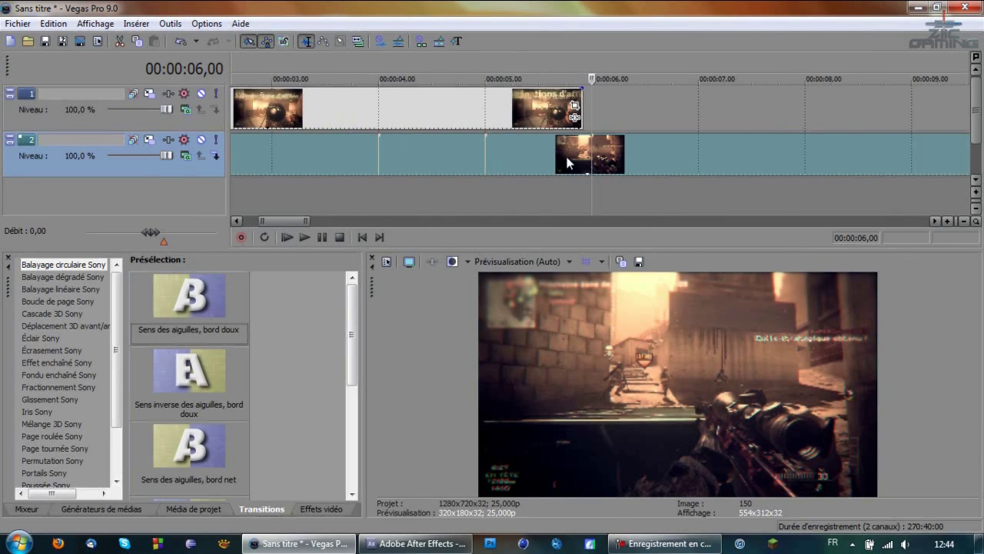
scroll(566, 157, "up", 2)
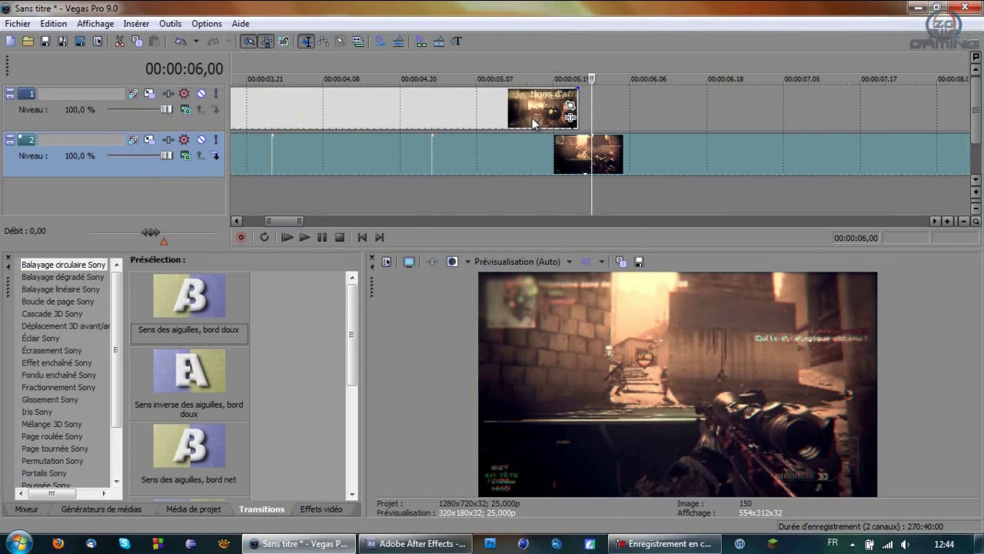
left_click(479, 119)
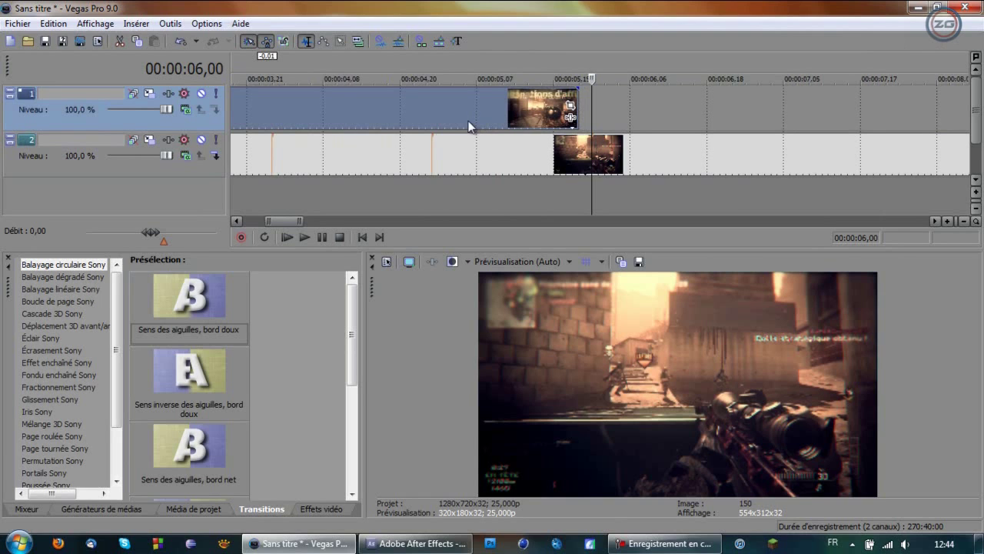
- Solo the lower track, play it from 00:00:04,00, and turn the solo off again
left_click(269, 167)
left_click(216, 140)
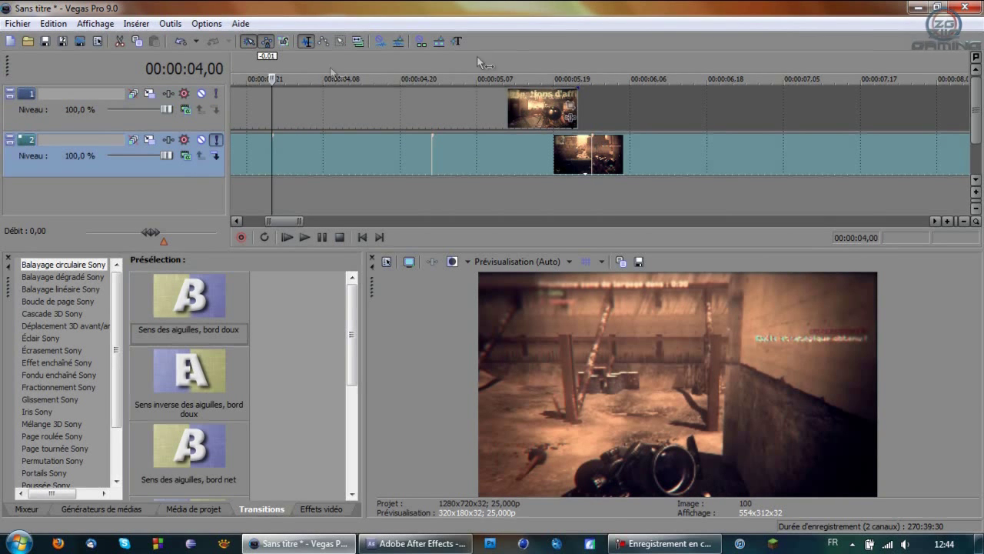
key("space")
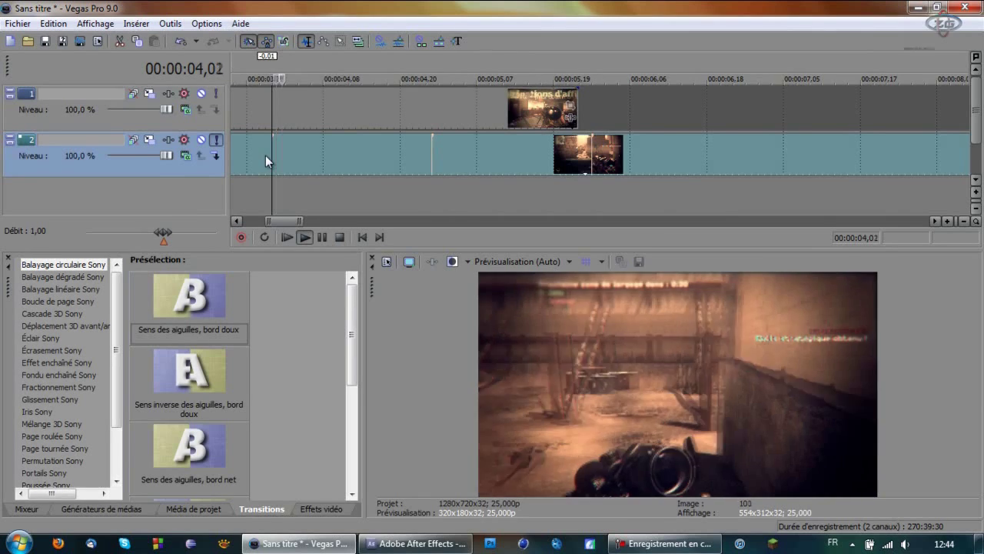
left_click(217, 139)
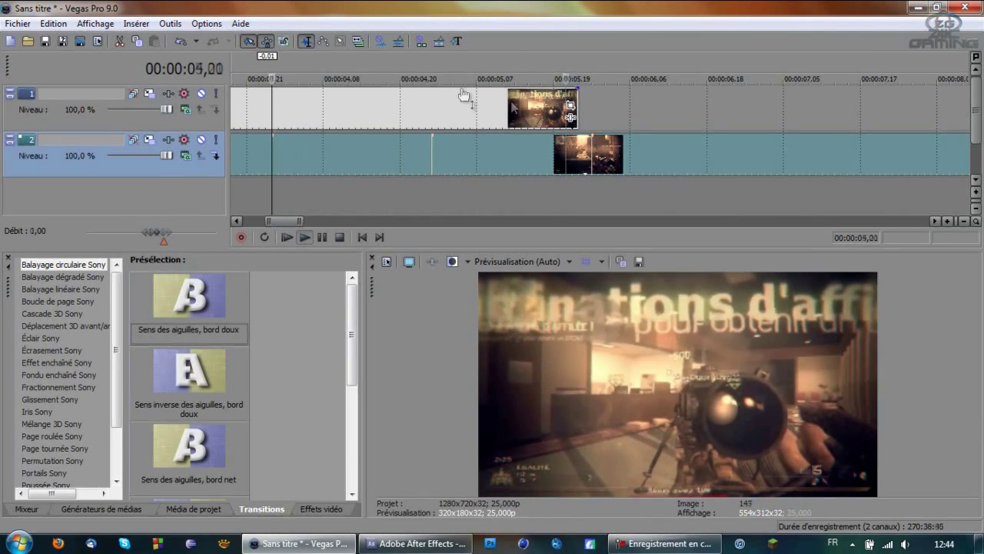
key("space")
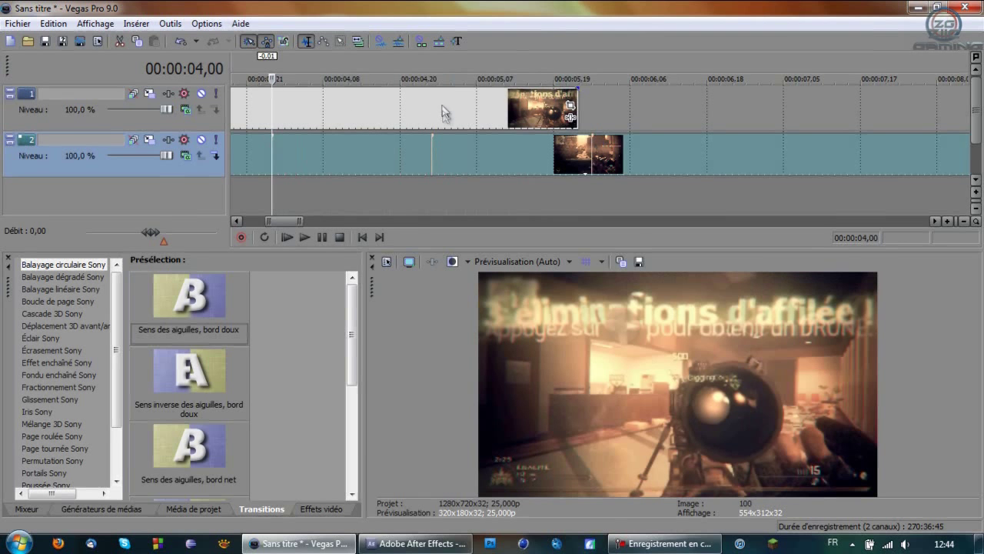
- Compare upper-clip frames from 00:00:05,01 to 00:00:05,16 with the lower clip at 00:00:06,01, and return to 00:00:04,00
left_click(437, 101)
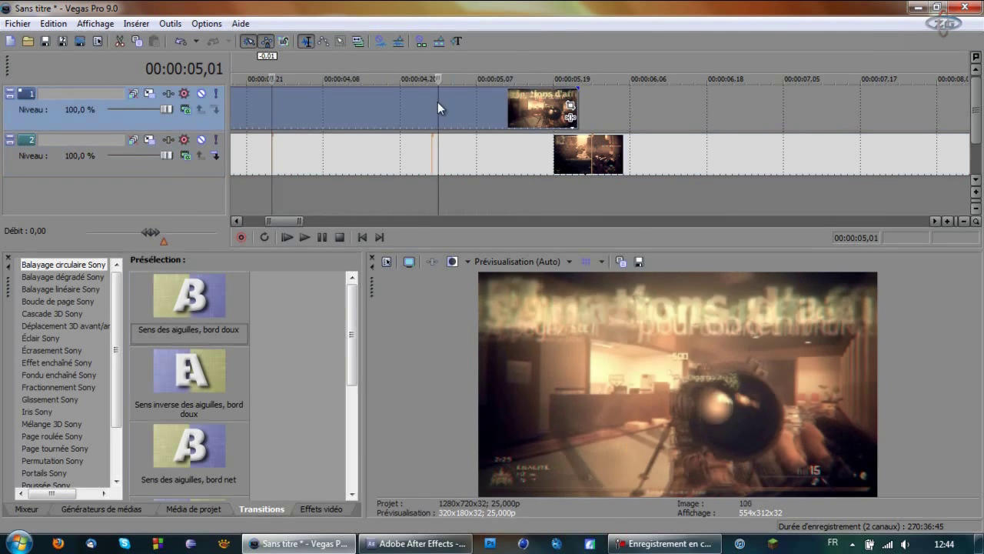
left_click_drag(472, 101, 504, 103)
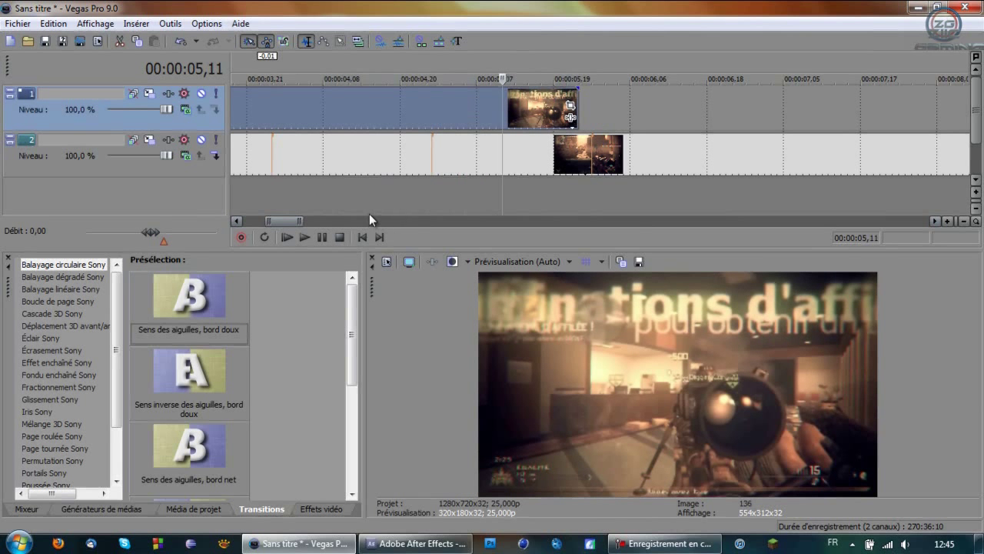
left_click(598, 142)
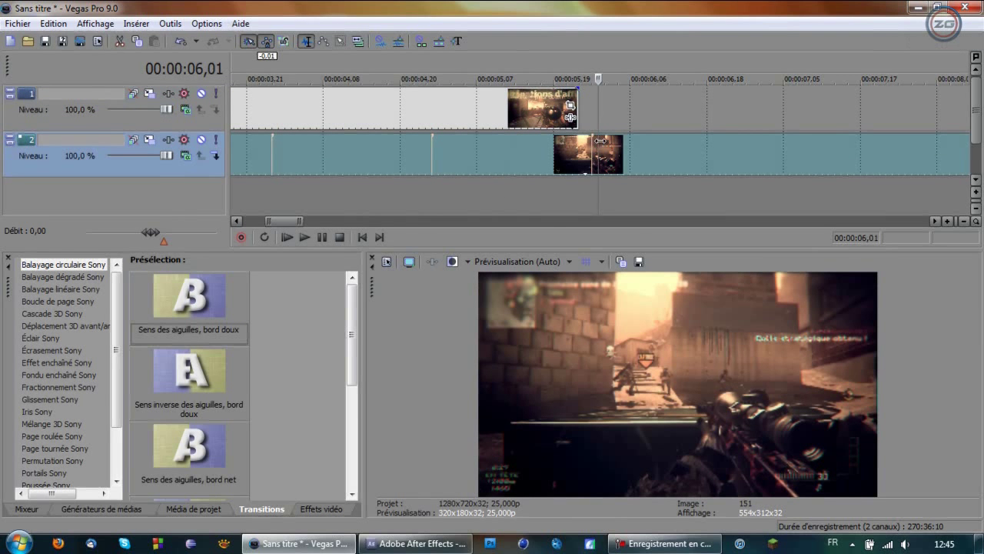
left_click(534, 109)
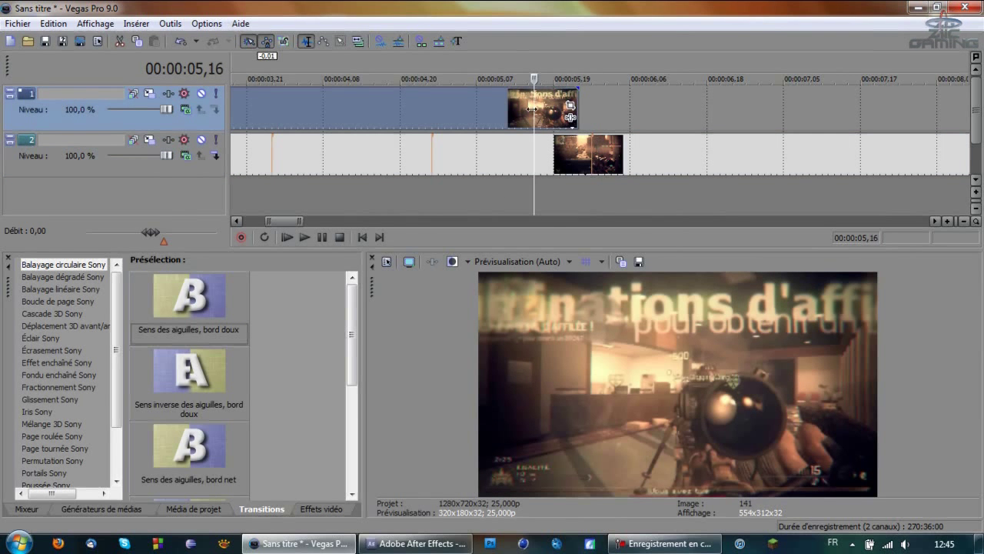
left_click(273, 116)
scroll(273, 116, "down", 3)
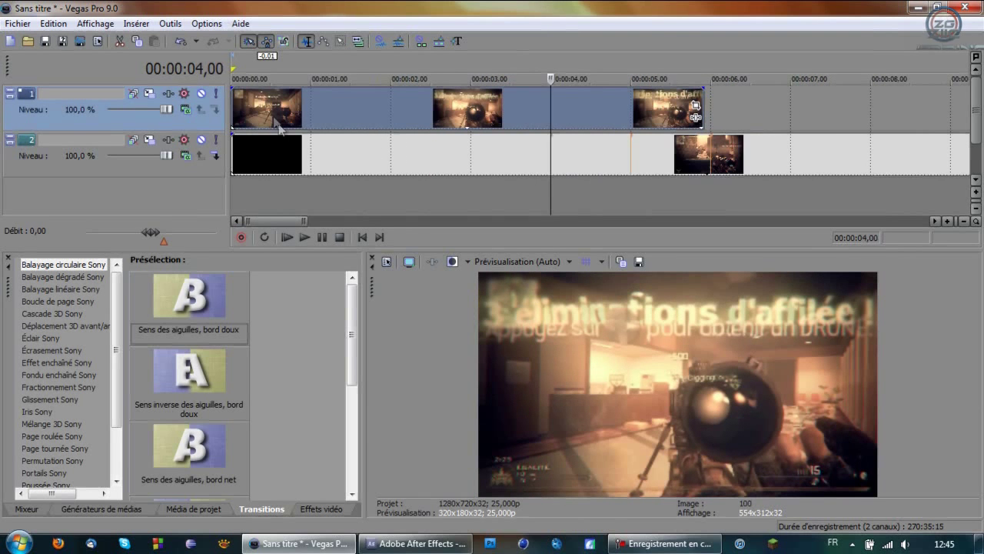
- View the lower track soloed over its first four seconds and at 00:00:05,23, and unsolo it
left_click(310, 146)
left_click(454, 147)
left_click_drag(545, 191, 255, 192)
left_click(547, 193)
left_click(708, 186)
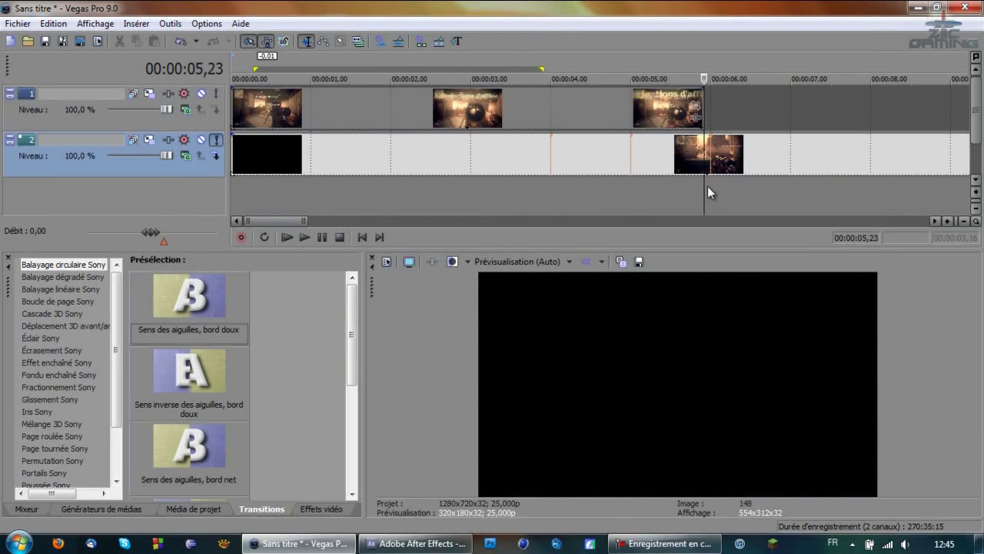
scroll(365, 112, "up", 2)
left_click(252, 146)
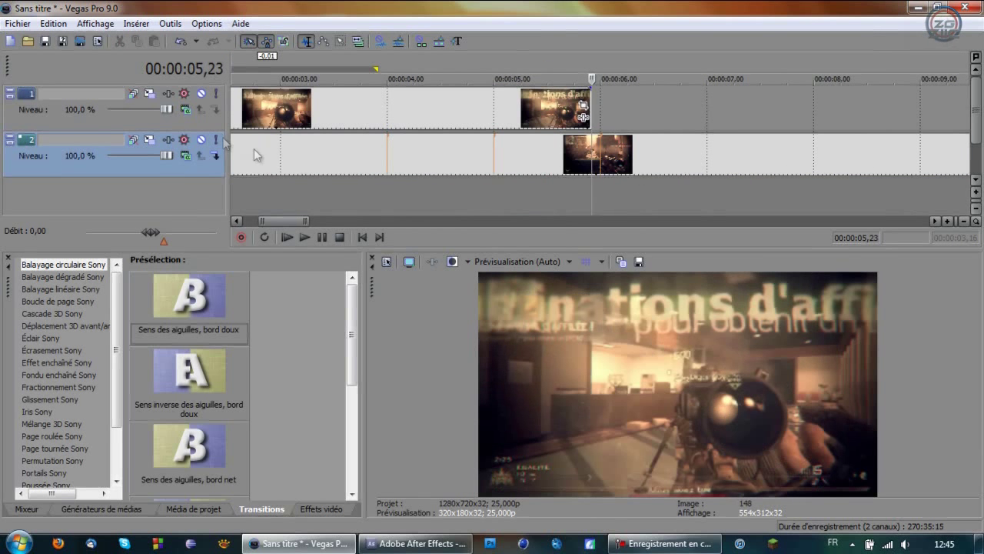
mouse_move(474, 163)
left_mouse_down()
mouse_move(550, 160)
mouse_move(481, 162)
left_mouse_up()
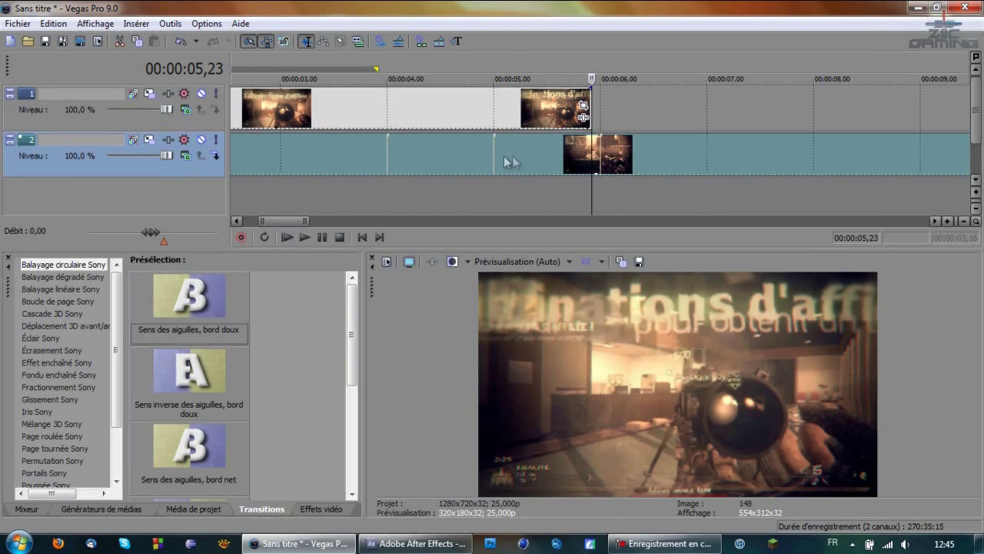
left_click(403, 124)
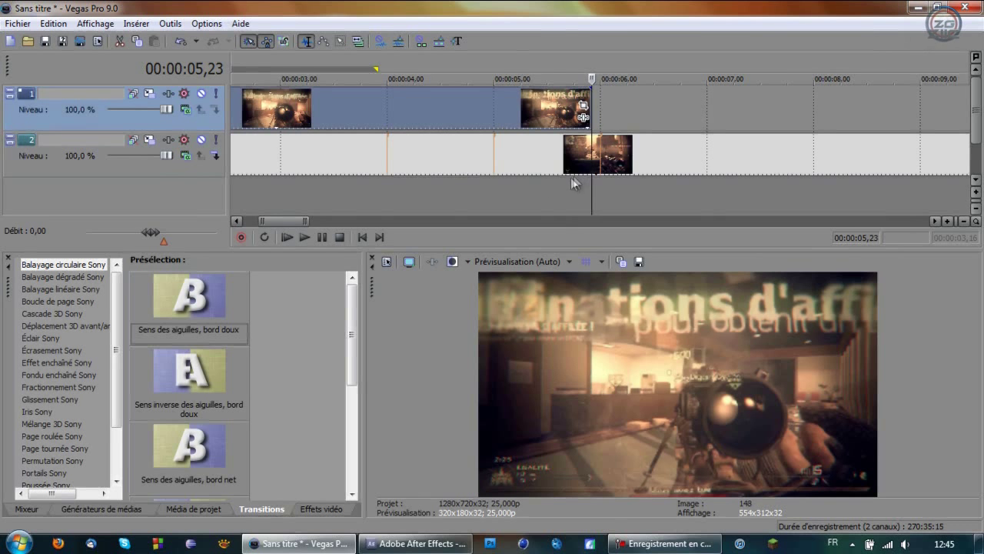
scroll(571, 176, "down", 3)
left_click(344, 158)
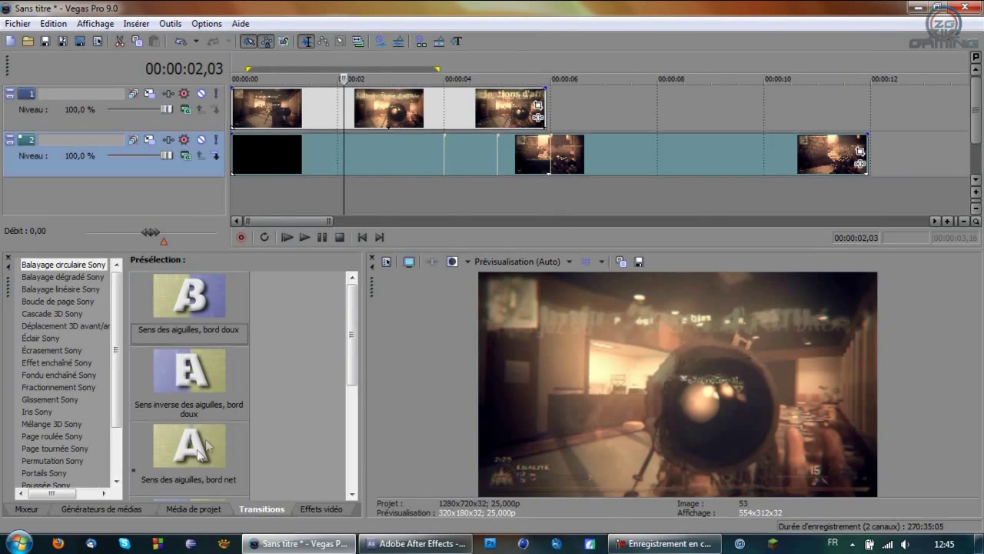
- Try adding a black solid colour clip on the upper track after the gameplay clip, and delete it
left_click(123, 507)
left_click_drag(225, 408, 627, 107)
left_click(689, 107)
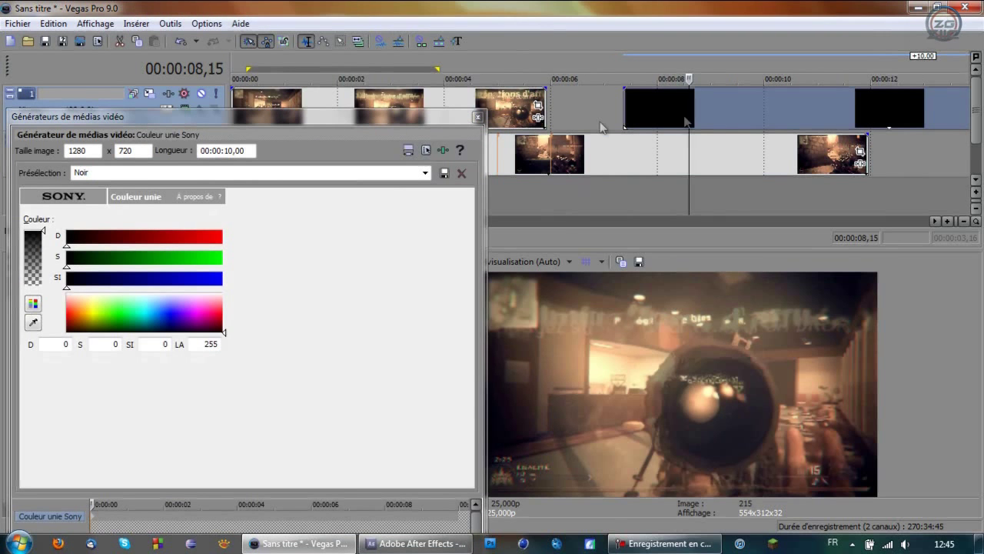
left_click(478, 117)
left_click(707, 104)
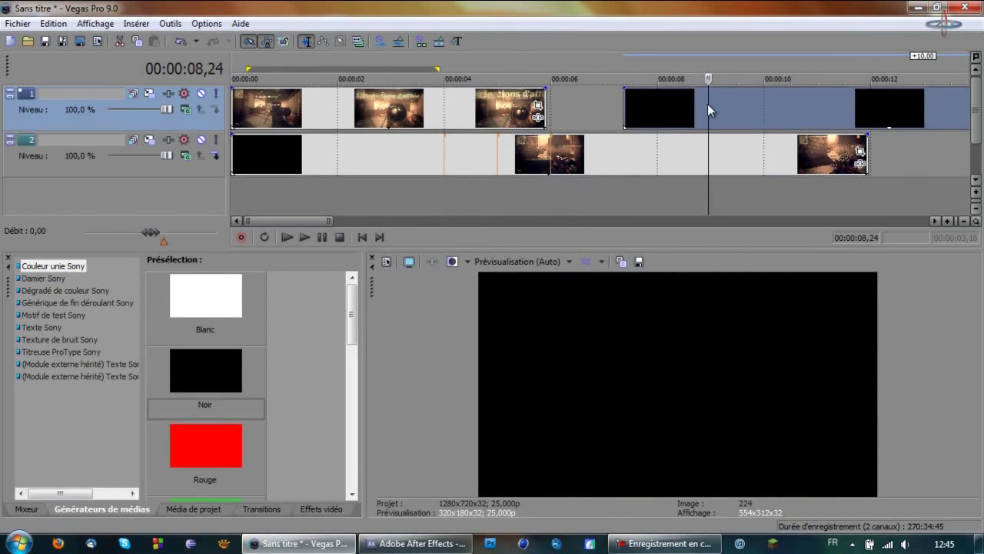
key("Delete")
- Adjust the end of the upper clip to 00:00:05,24, one frame before the 00:00:06,00 cut in the lower track
left_click(354, 154)
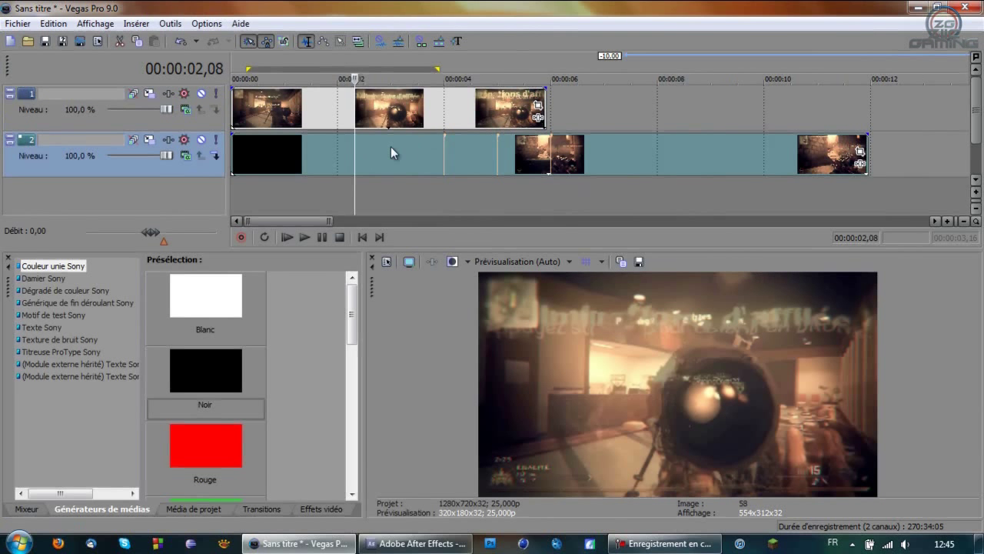
left_click(557, 158)
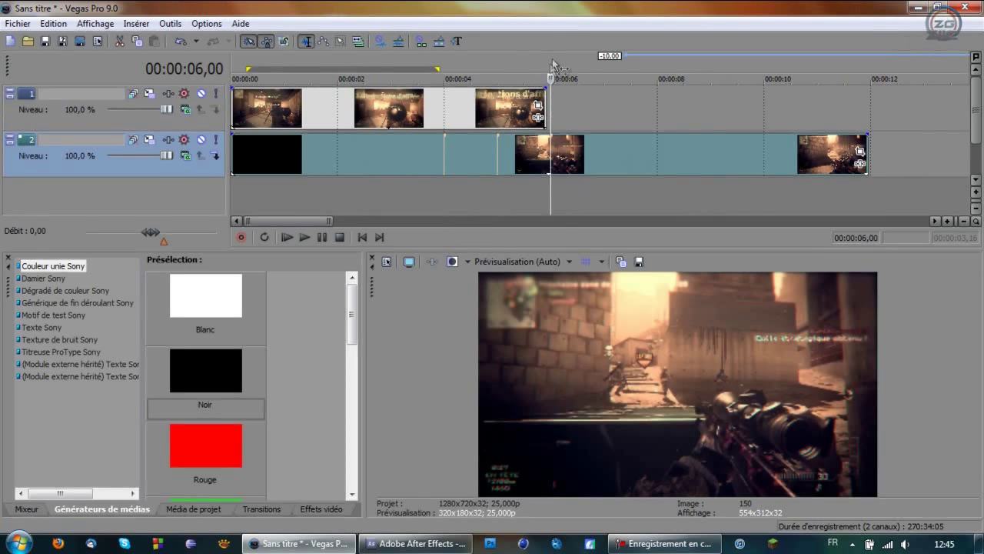
left_click(547, 159)
scroll(581, 159, "up", 3)
scroll(613, 161, "up", 2)
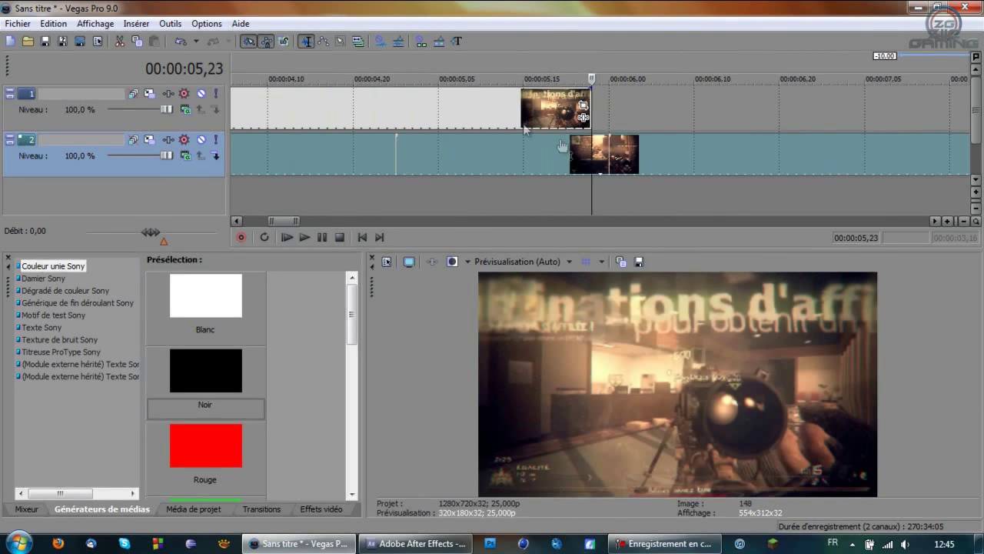
left_click(484, 113)
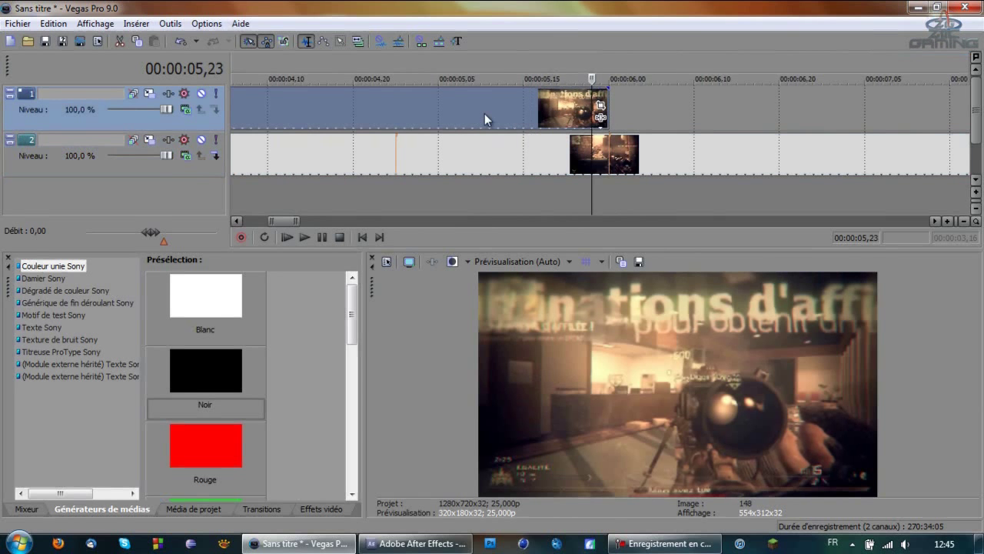
left_click(601, 93)
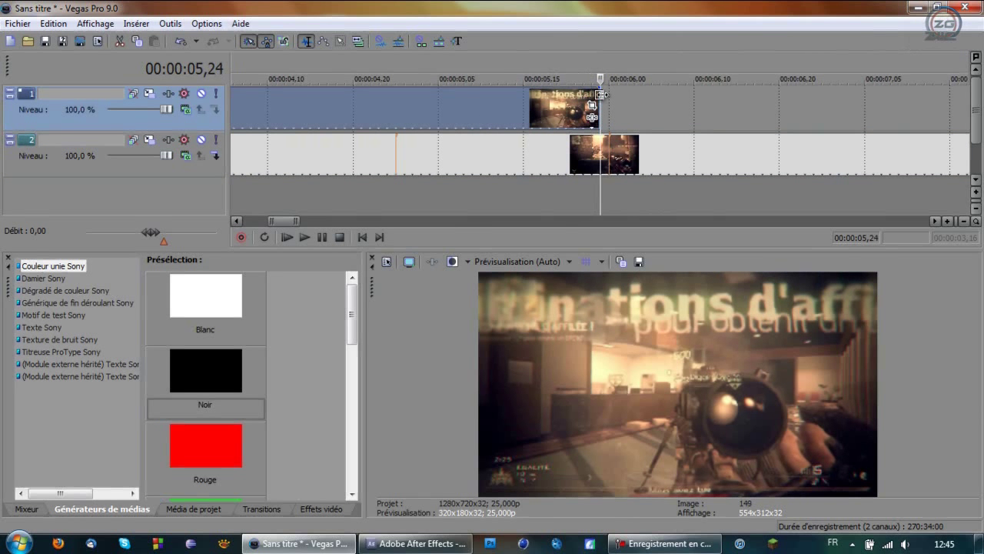
- Mark the one-frame range from 00:00:05,24 to 00:00:06,00 and examine both tracks around the upper clip's end
left_click_drag(600, 94, 416, 115)
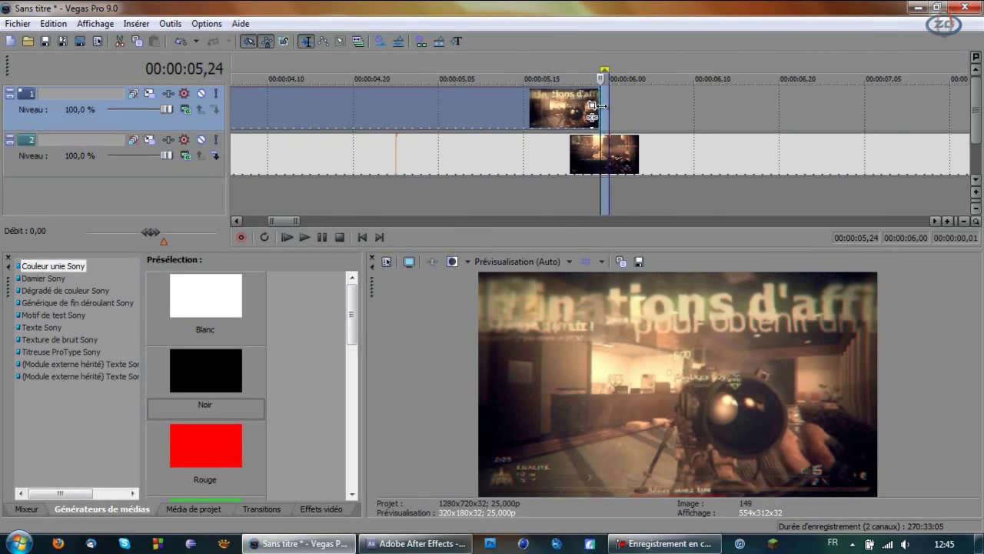
left_click(604, 155)
key("Left")
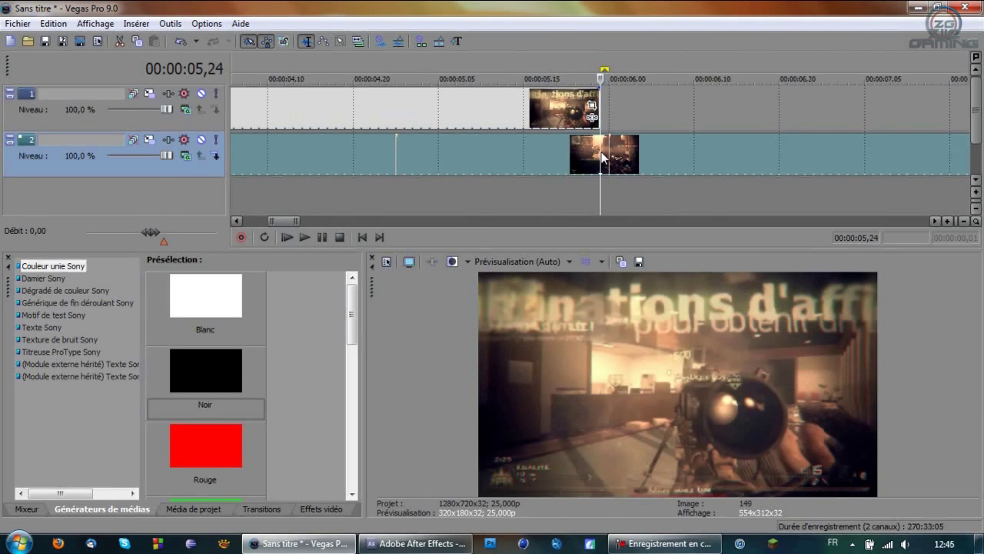
scroll(601, 158, "up", 3)
left_click(501, 120)
mouse_move(501, 120)
left_mouse_down()
mouse_move(473, 120)
mouse_move(501, 121)
left_mouse_up()
left_click(567, 115)
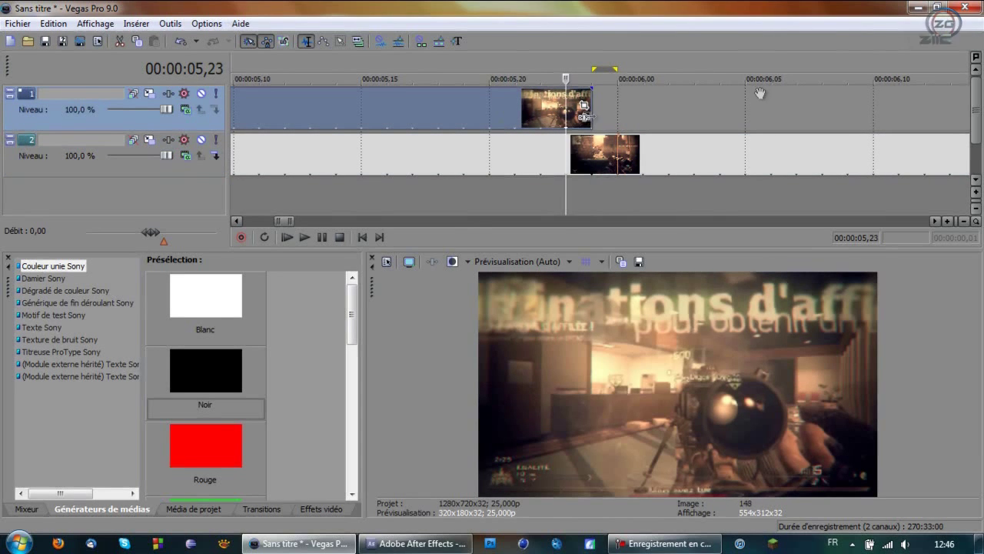
- Close the Vegas Pro project and switch to Adobe After Effects
key("alt+F4")
left_click(536, 234)
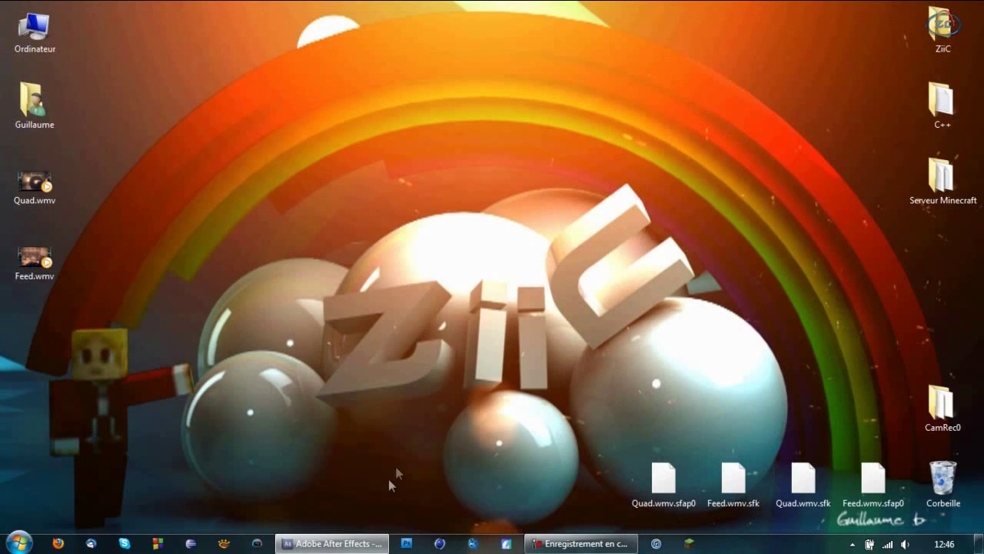
left_click(338, 543)
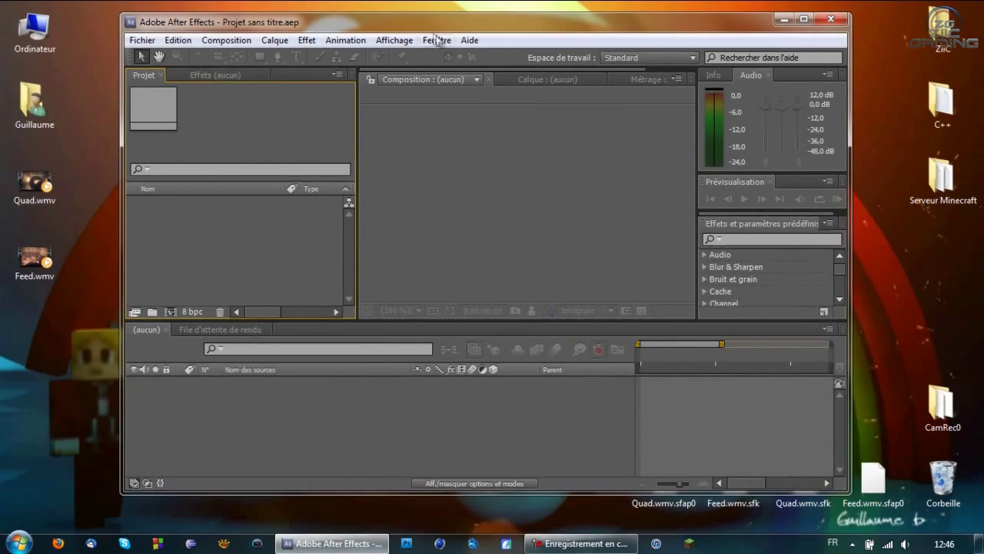
- Create a new composition with the HDV/HDTV 720 25 preset, 1280 x 720 px, 25 images per second and a 30-second duration
left_click(231, 40)
left_click(256, 56)
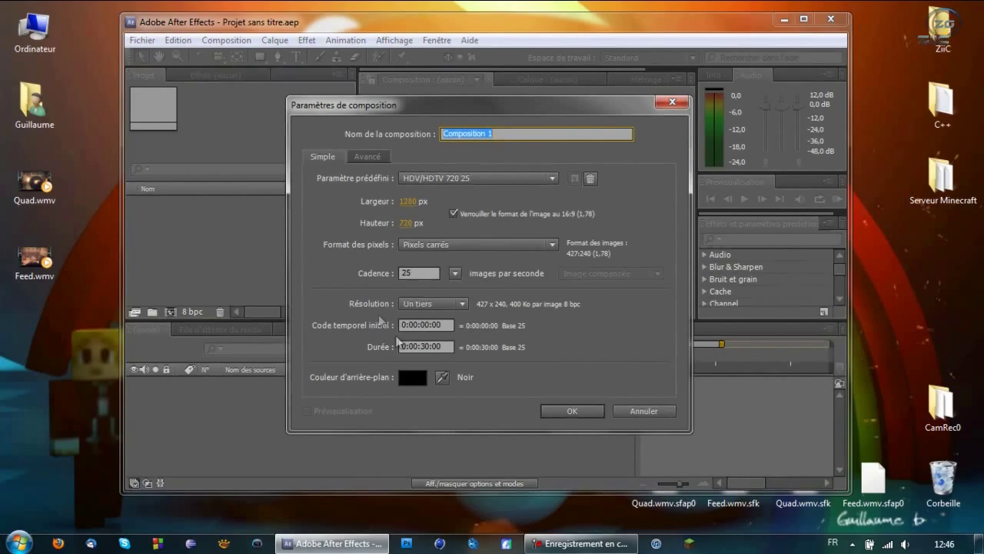
left_click(588, 410)
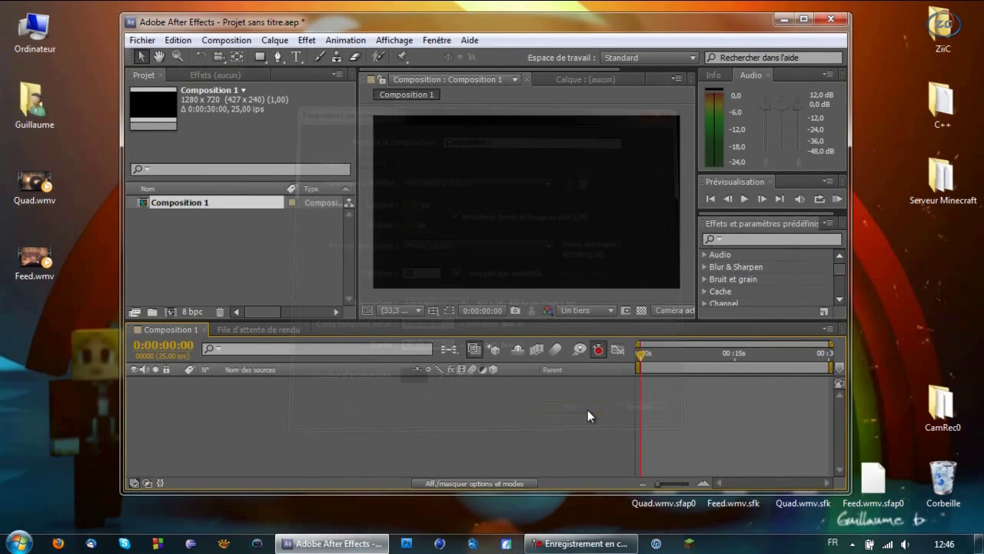
- Import Quad.wmv and Feed.wmv into the project and stack them in Composition 1 with Quad.wmv above Feed.wmv
mouse_move(80, 156)
left_mouse_down()
mouse_move(8, 281)
mouse_move(50, 263)
mouse_move(167, 253)
mouse_move(195, 325)
left_mouse_up()
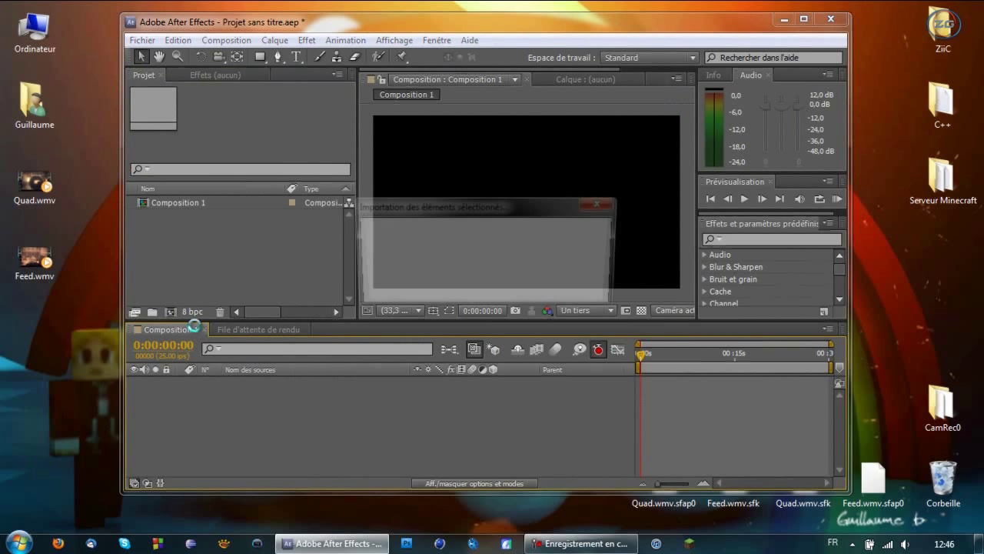
left_click_drag(289, 29, 295, 6)
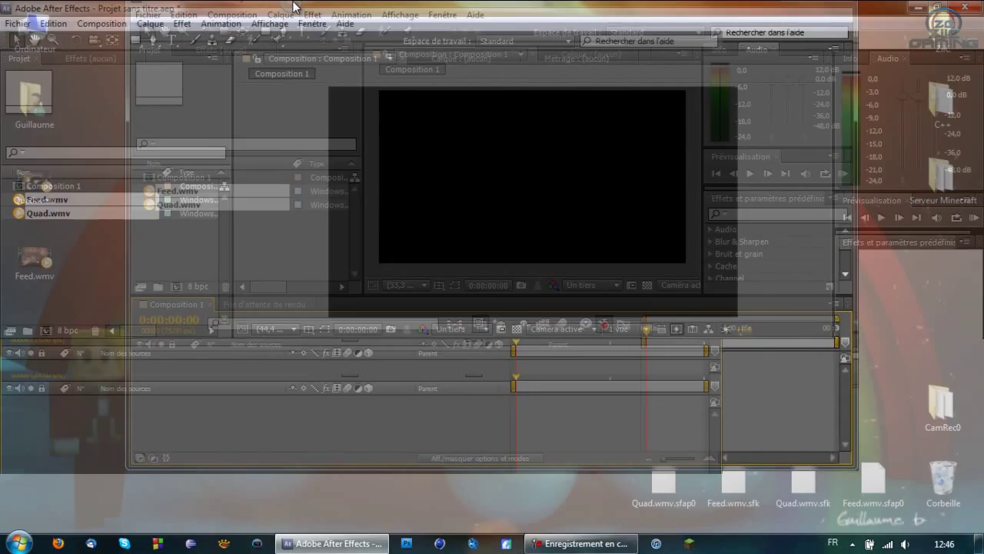
left_click(98, 214)
left_click_drag(73, 396, 117, 408)
left_click(104, 200)
left_click_drag(84, 204, 148, 422)
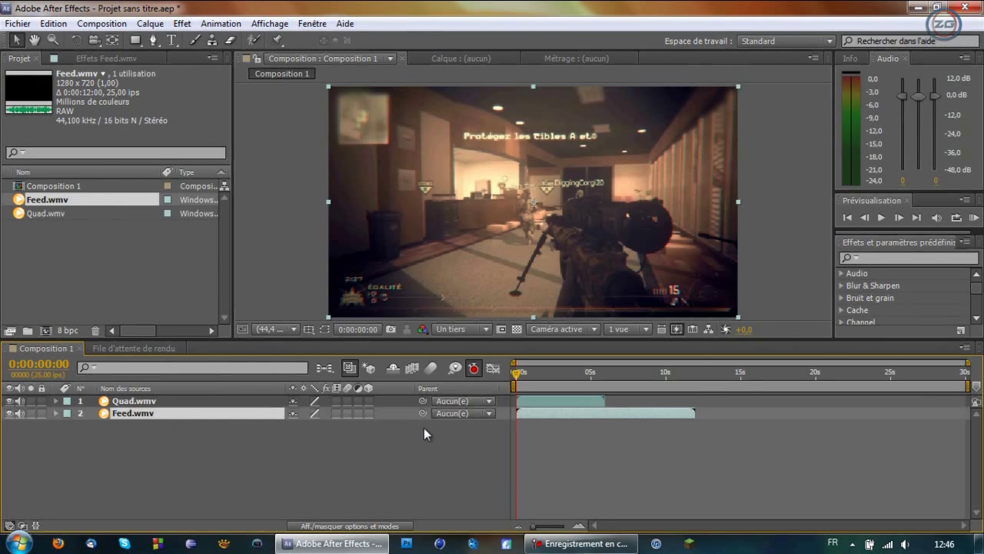
left_click(578, 422)
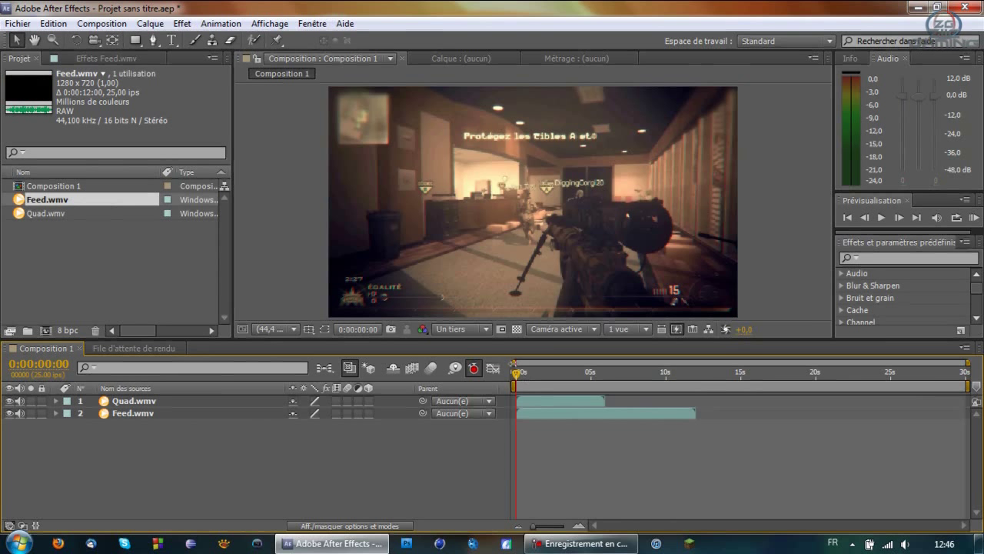
- Set the current time to 0:00:05:12, shortly before the end of the Quad.wmv layer
key("equal")
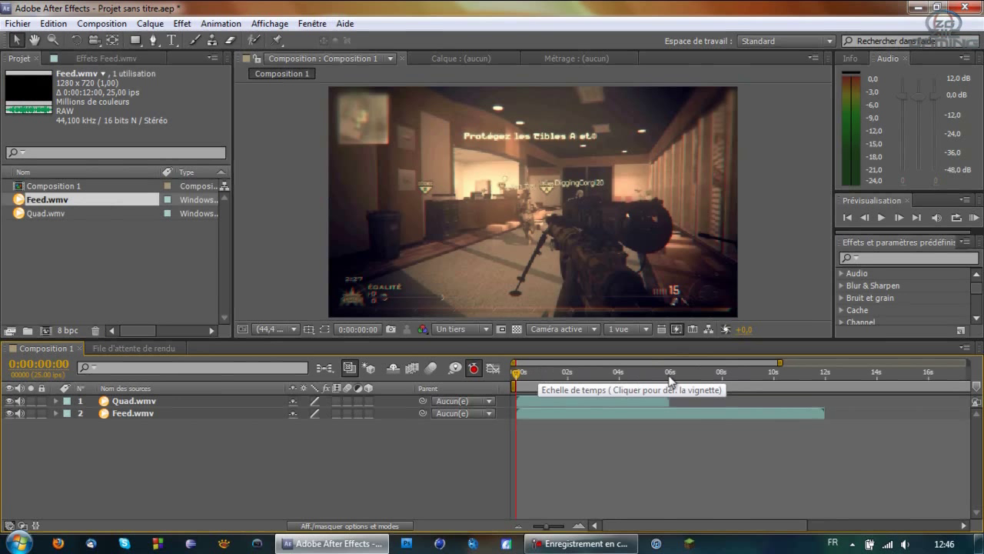
left_click_drag(780, 362, 628, 362)
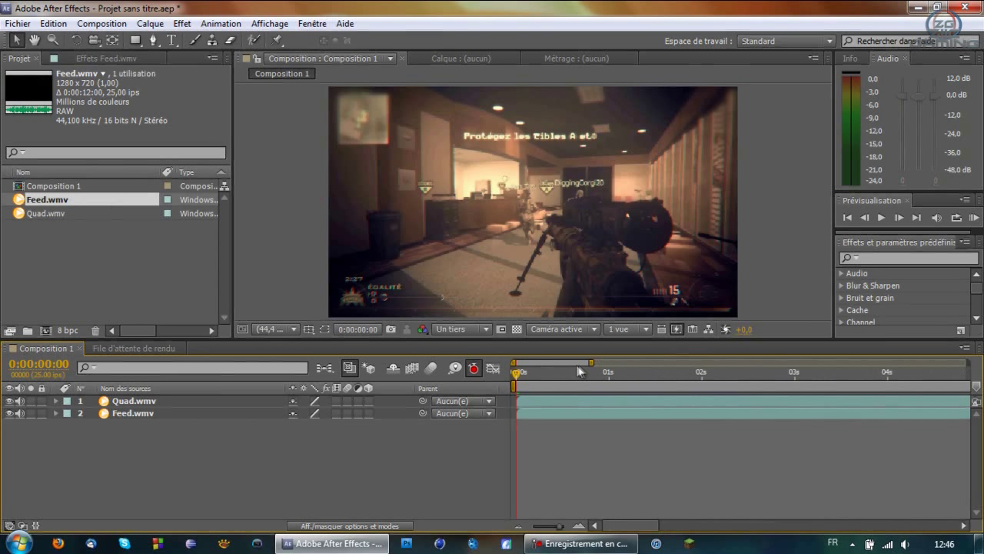
left_click_drag(515, 362, 542, 362)
left_click_drag(605, 363, 637, 364)
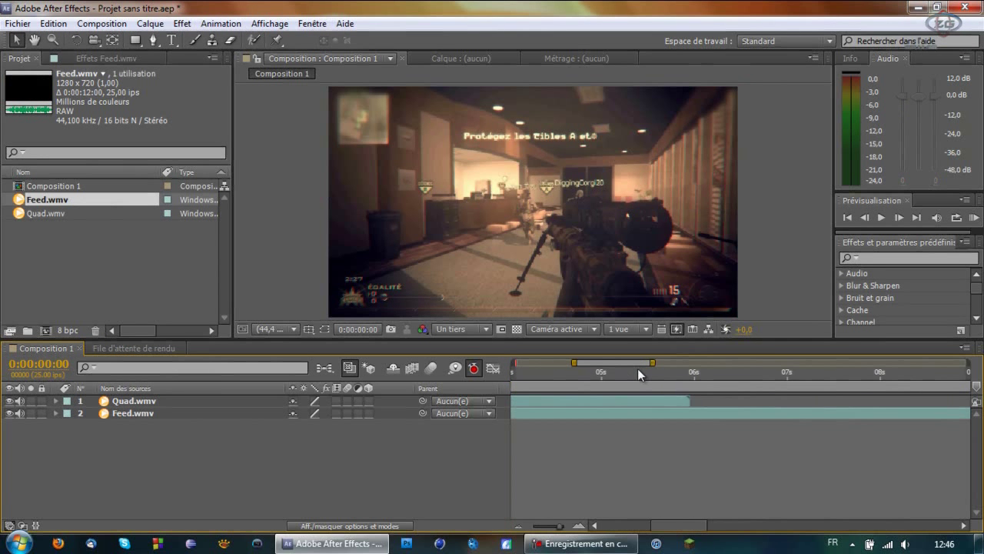
left_click(636, 373)
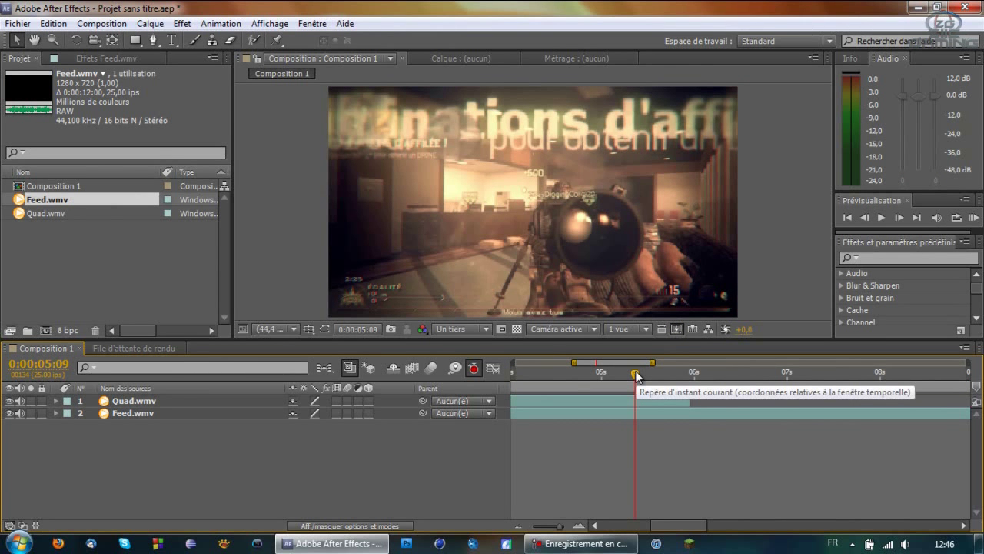
left_click_drag(635, 373, 645, 375)
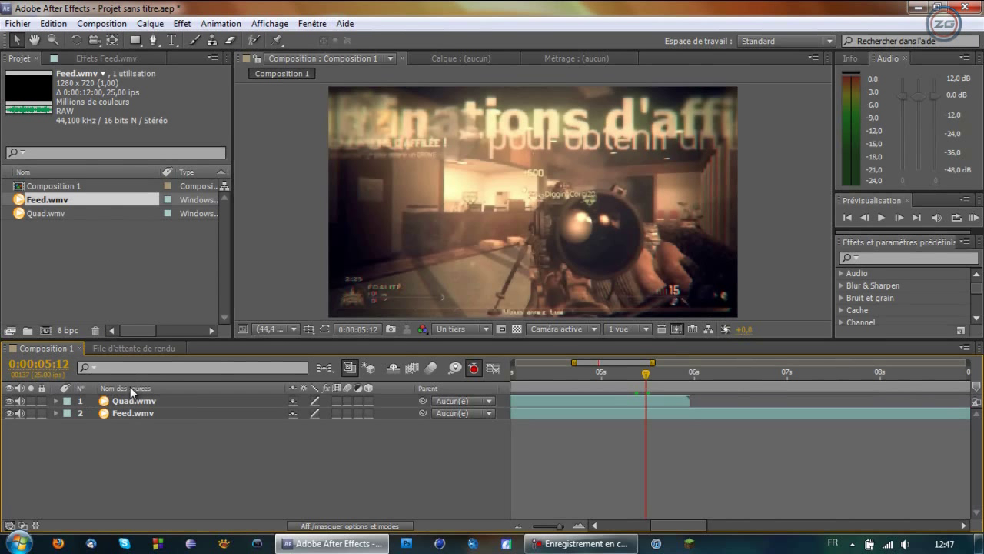
- Apply the CC Glass Wipe effect to the Quad.wmv layer and set its Layer to Reveal to Feed.wmv
left_click(871, 260)
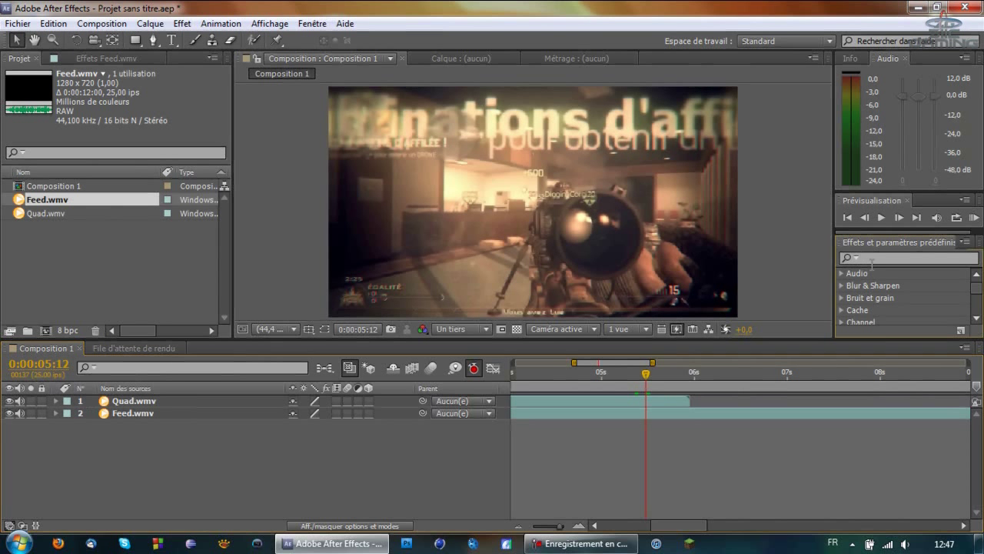
left_click(877, 260)
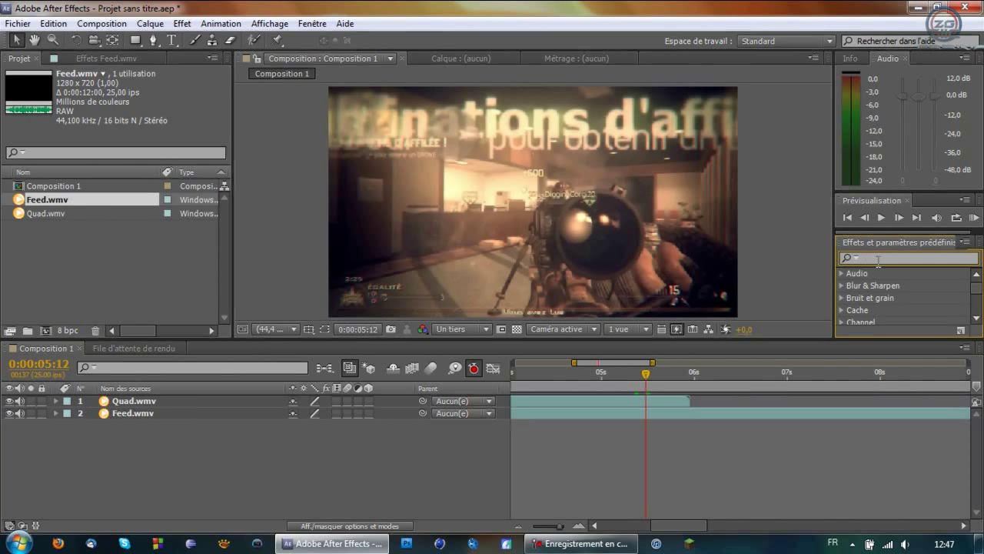
type("cc glass")
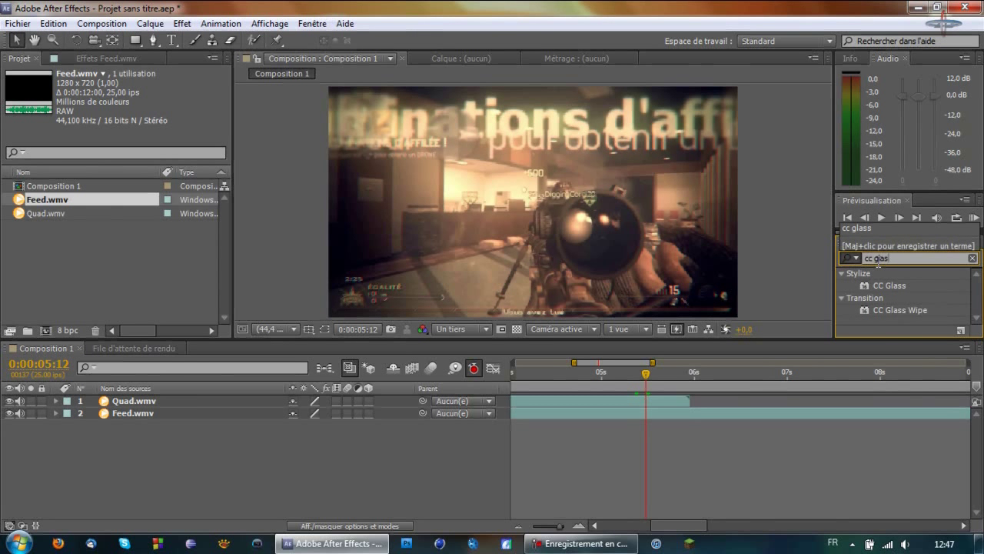
left_click(887, 309)
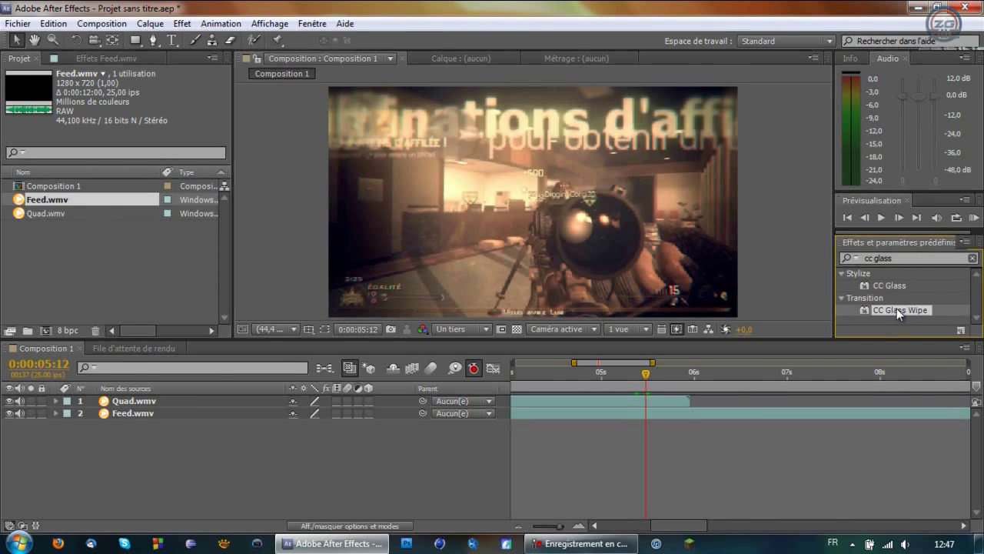
left_click_drag(896, 309, 143, 406)
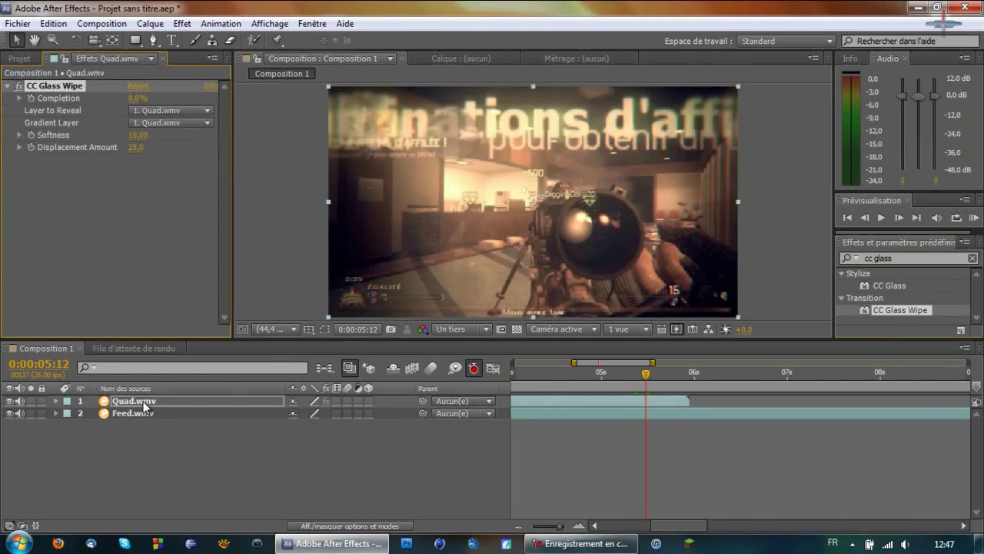
left_click(206, 111)
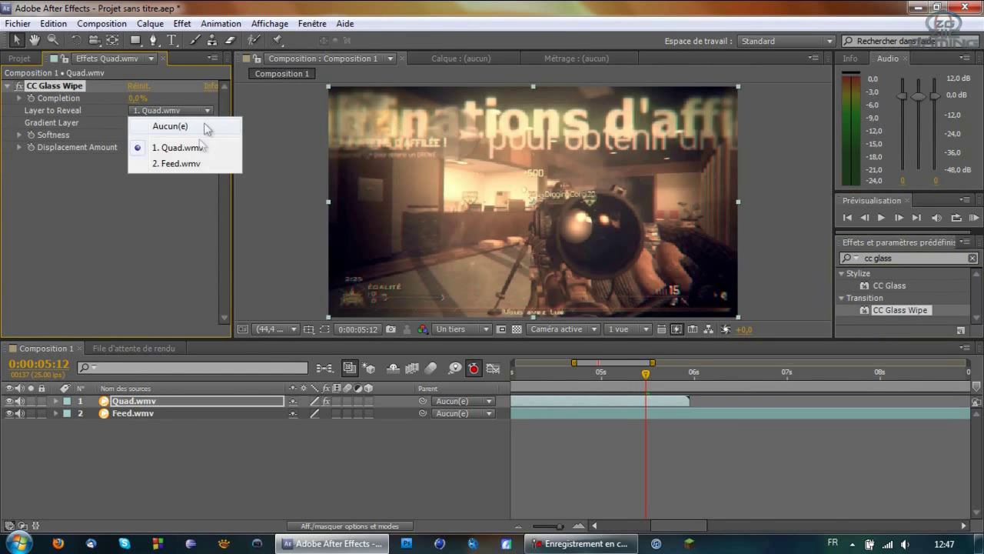
left_click(177, 164)
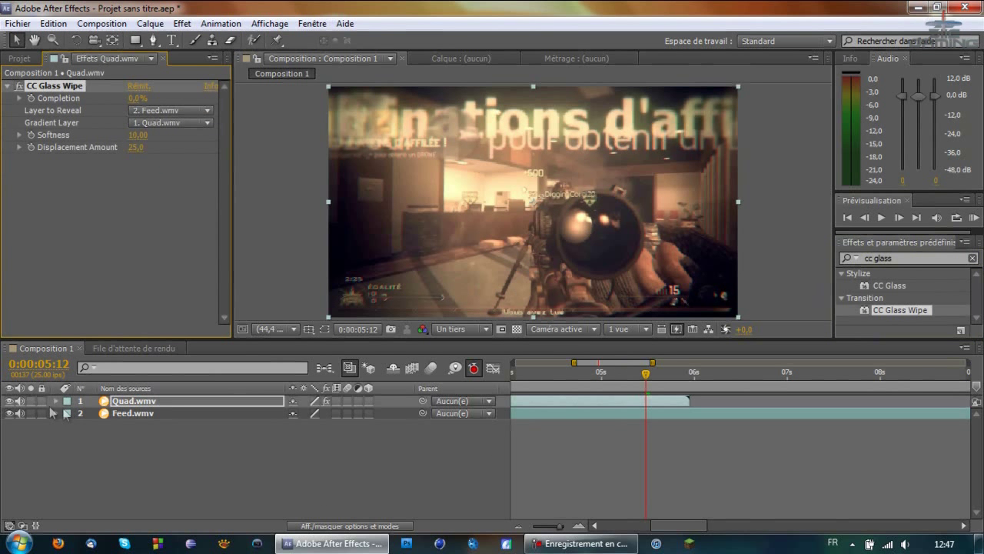
- Add a starting keyframe for the CC Glass Wipe Completion on Quad.wmv at 0:00:05:12
left_click(56, 401)
left_click(68, 413)
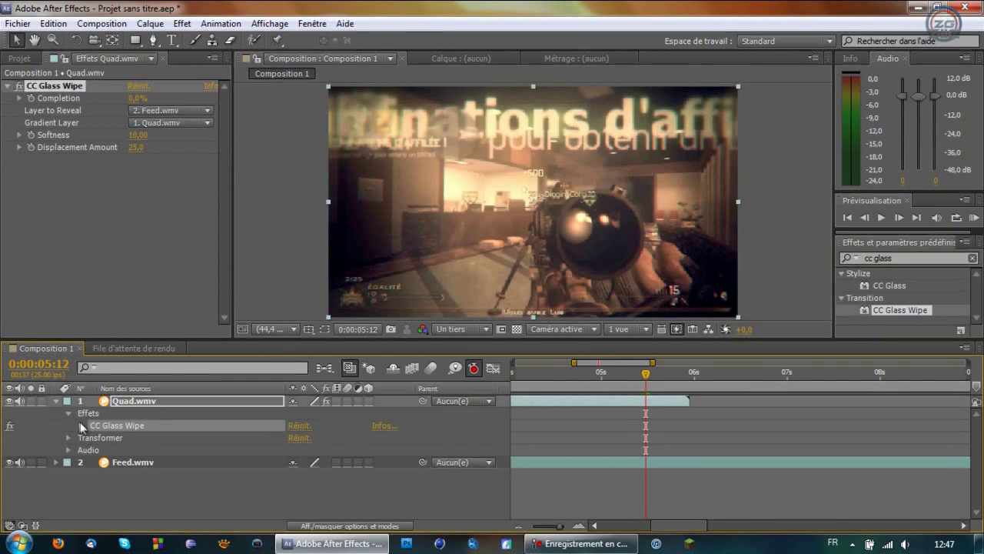
left_click(82, 425)
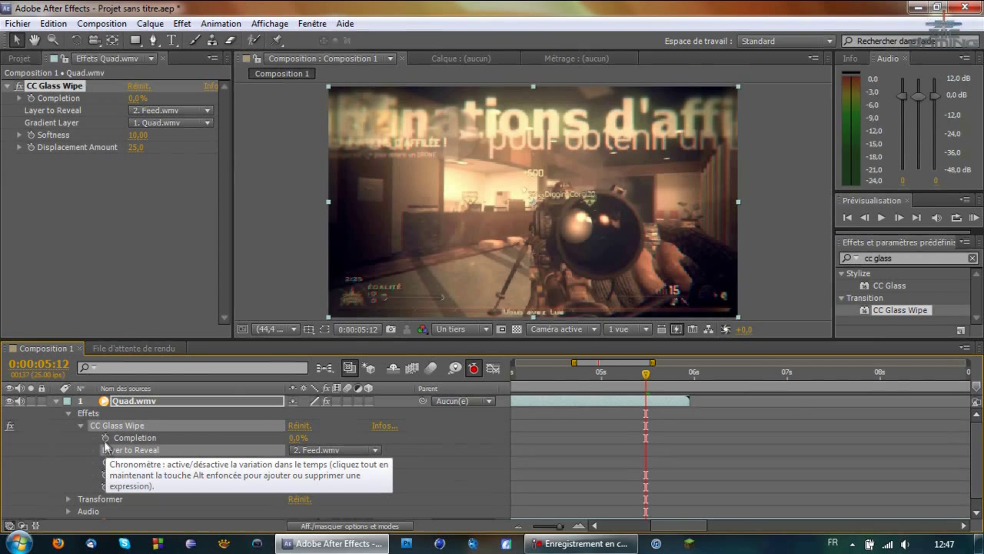
left_click(106, 439)
- Set the CC Glass Wipe Completion to 100% at 0:00:06:00, just after the Quad.wmv layer ends
left_click(676, 377)
left_click(694, 376)
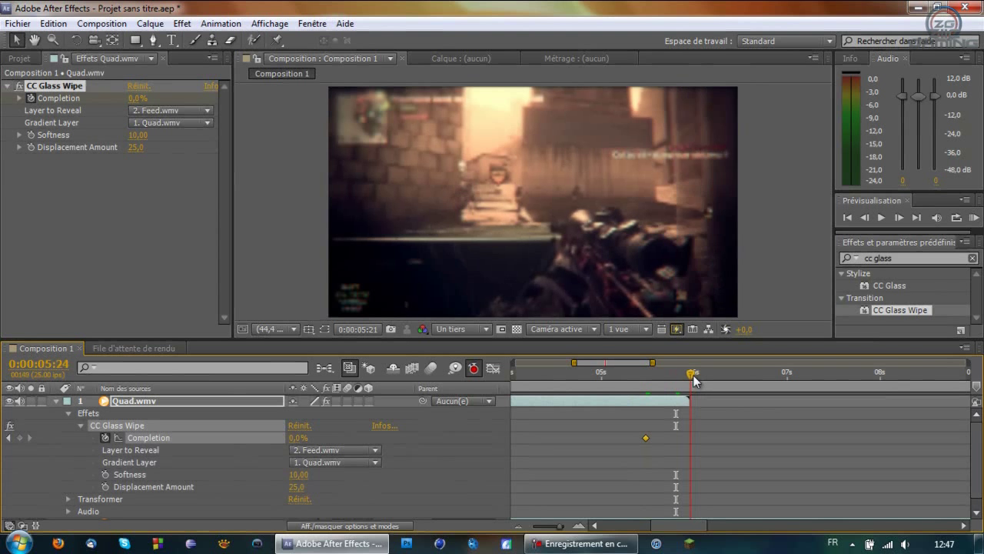
key("Page_Up")
left_click(694, 377)
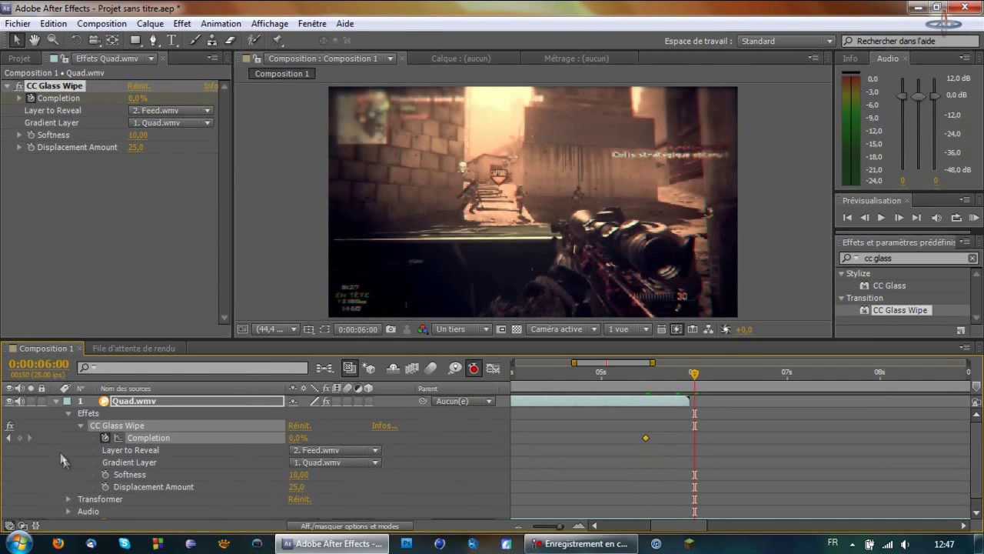
left_click_drag(313, 442, 483, 456)
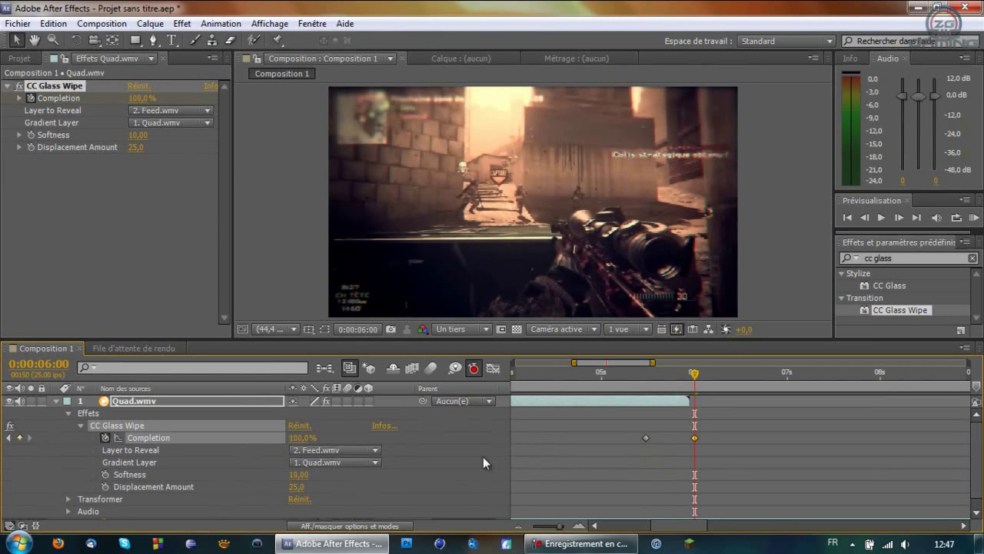
- Preview the glass wipe transition from 0:00:04:08 and examine the frames around the end of Quad.wmv
left_click(616, 374)
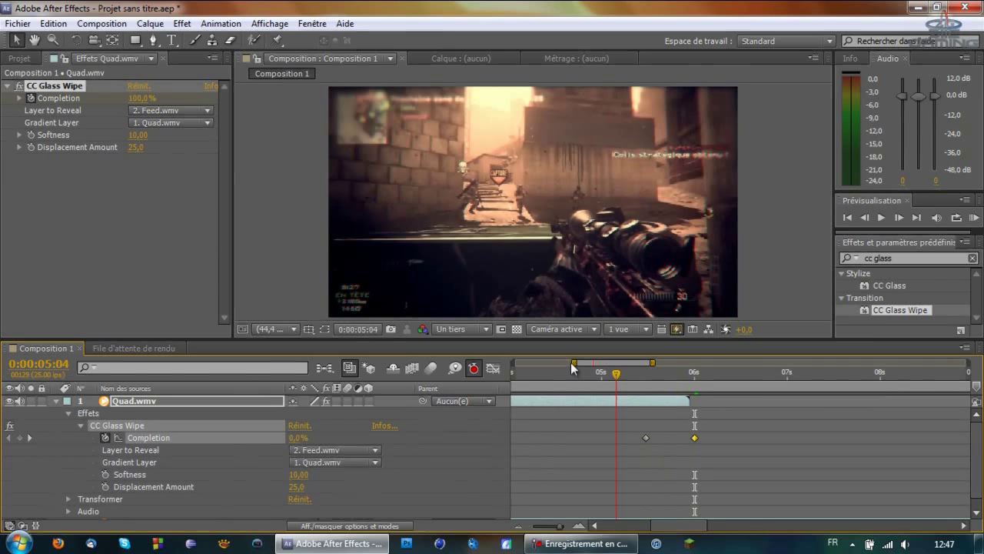
left_click_drag(574, 362, 514, 362)
left_click_drag(652, 362, 722, 362)
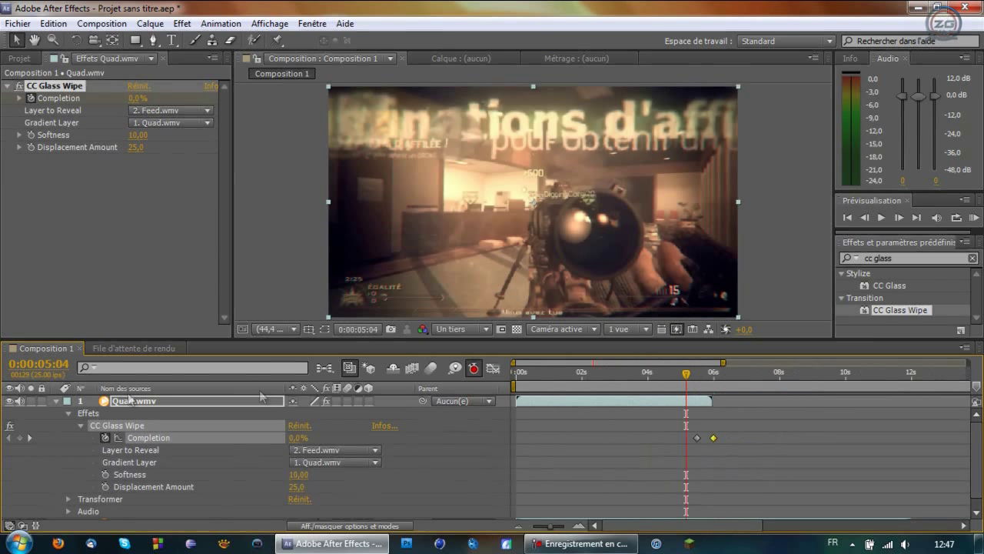
left_click(56, 401)
left_click(658, 373)
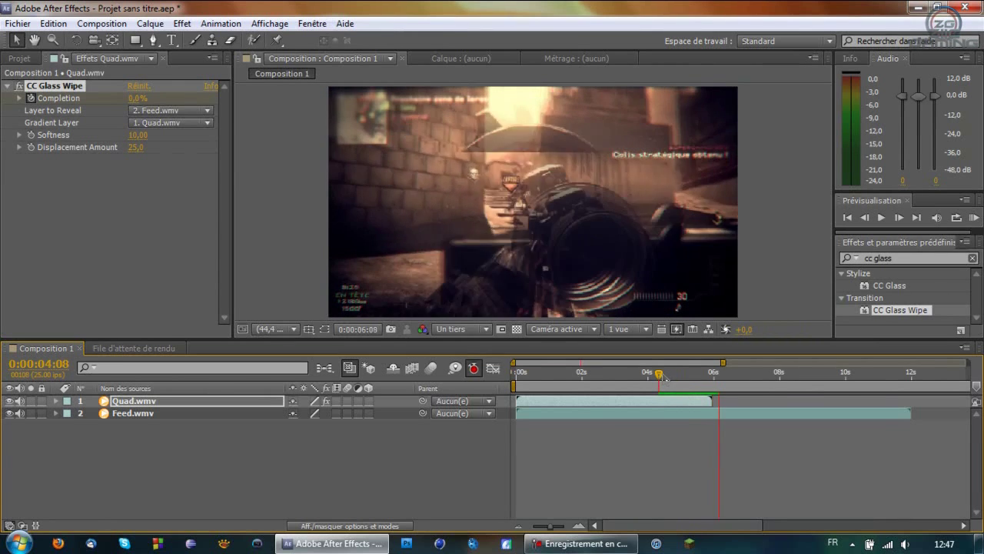
left_click_drag(665, 377, 714, 380)
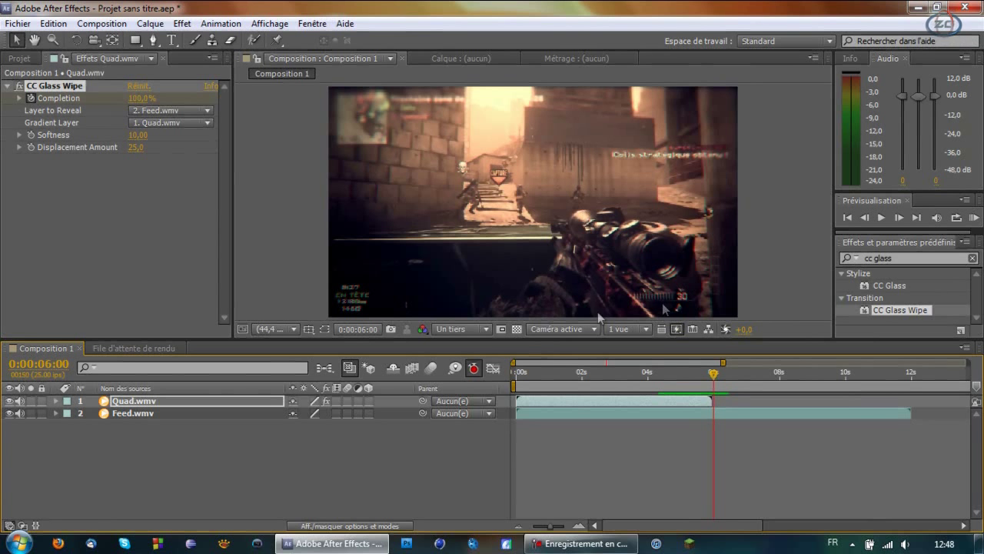
left_click_drag(714, 380, 714, 380)
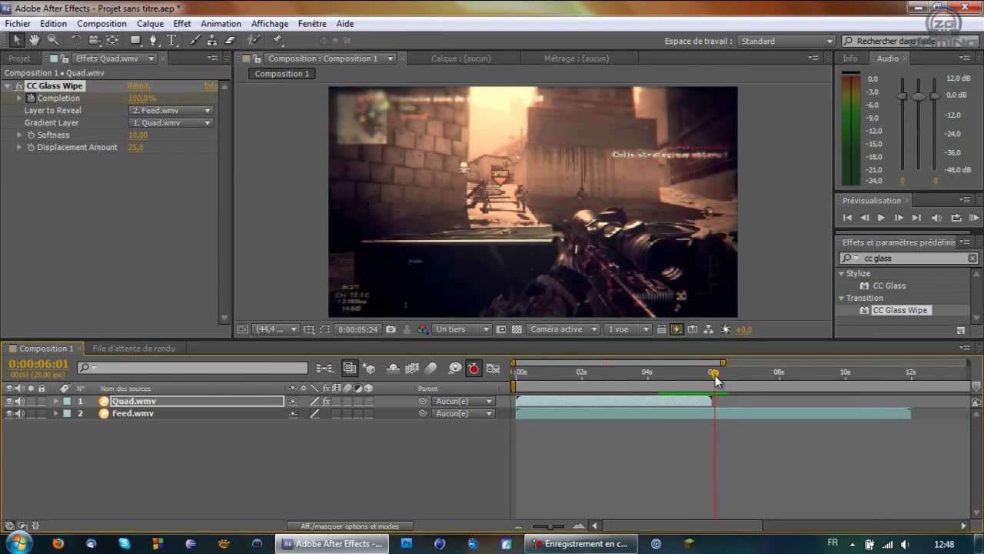
- Add Composition 1 to the render queue
left_click(78, 27)
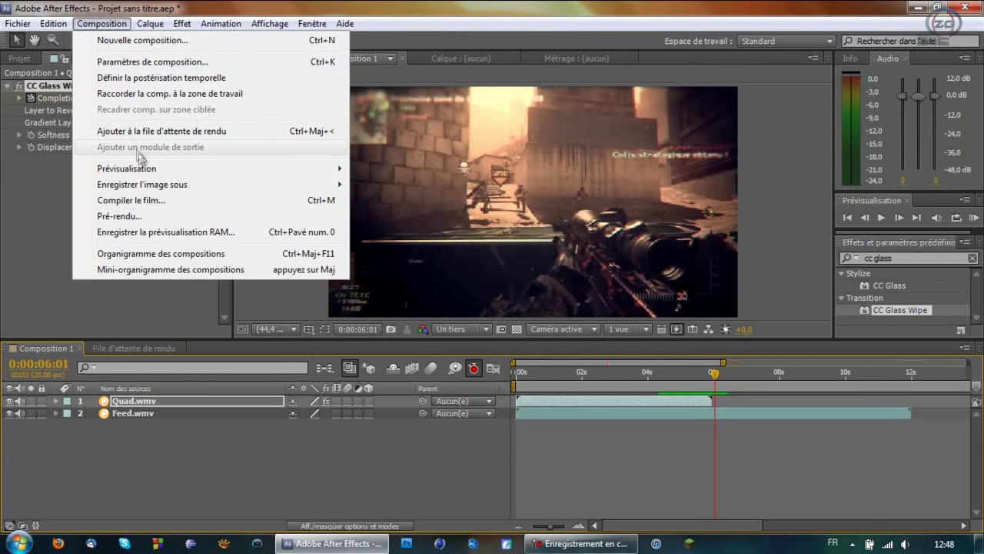
left_click(153, 133)
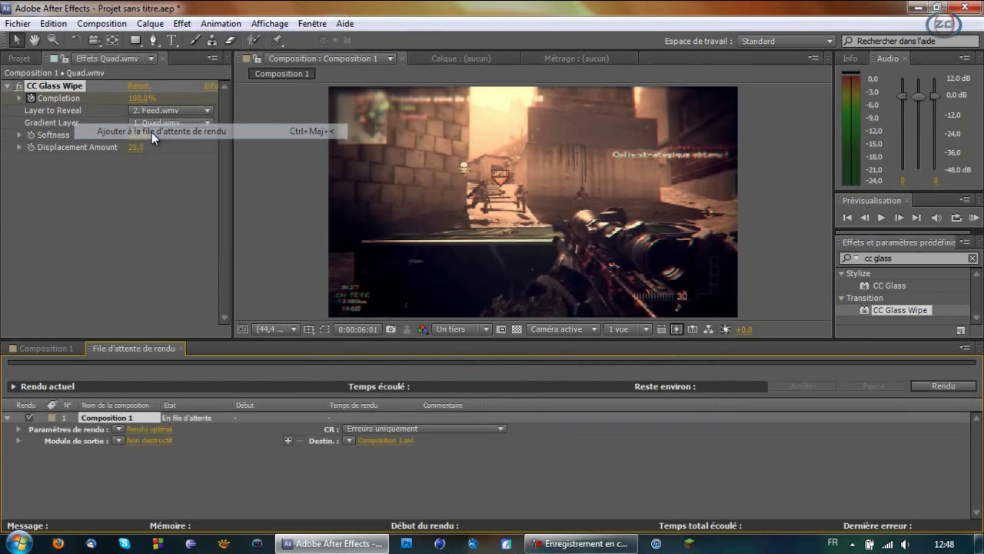
left_click(121, 20)
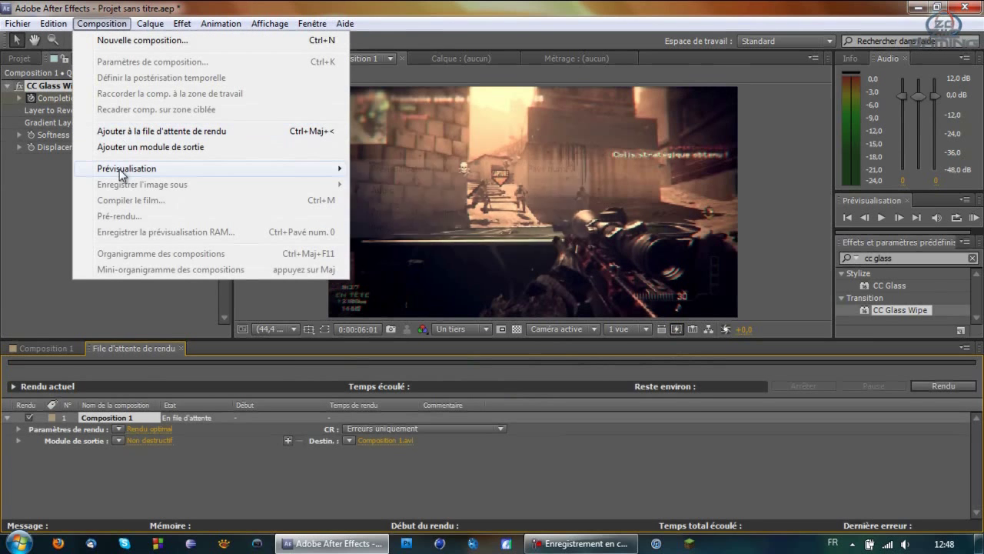
- Set a custom time span ending at 0:00:12:24 in the render settings of Composition 1
left_click(136, 428)
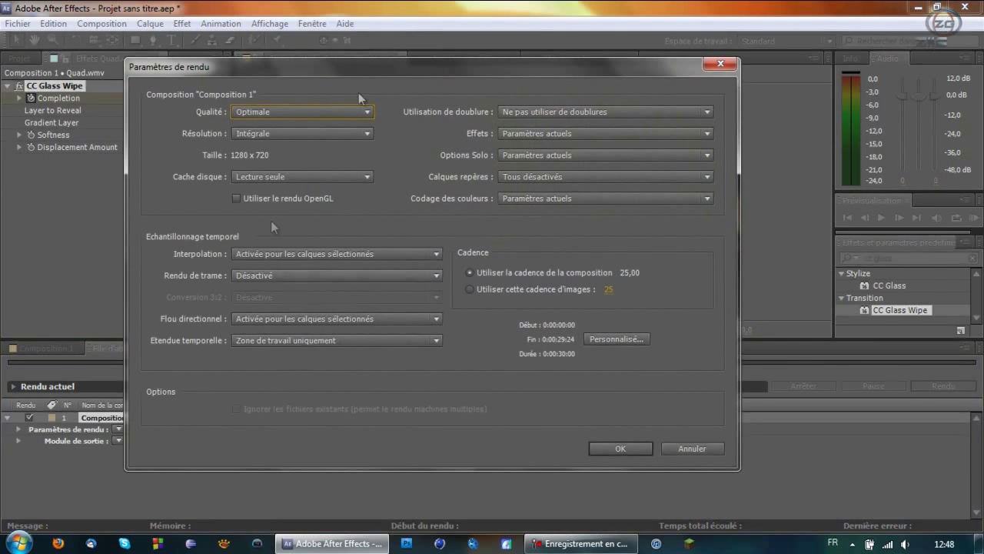
left_click(607, 340)
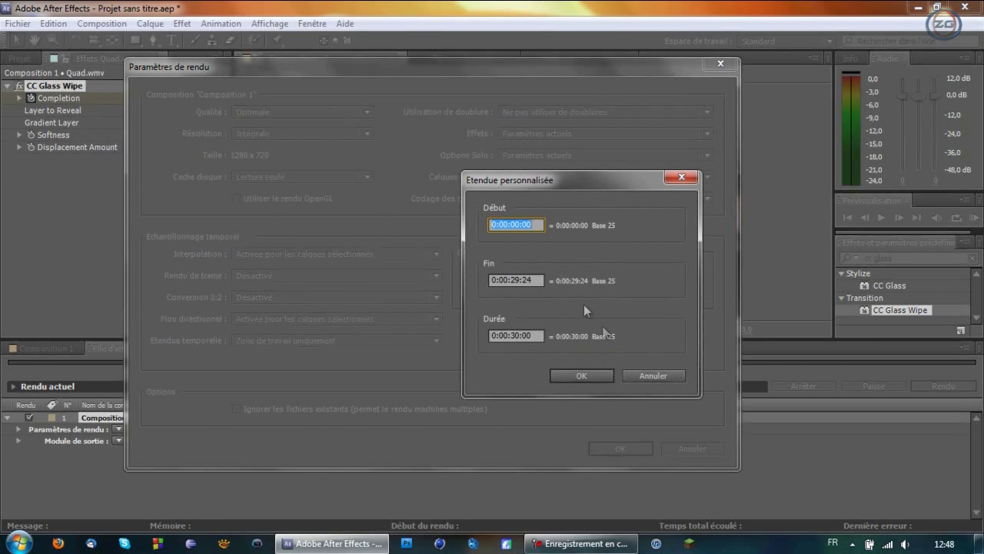
left_click(525, 281)
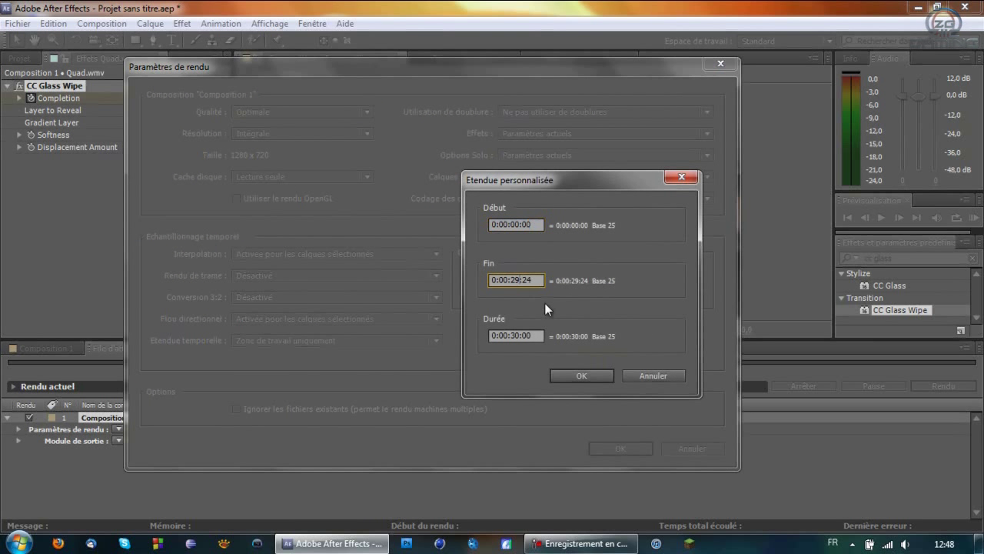
key("BackSpace")
key("BackSpace")
type("12")
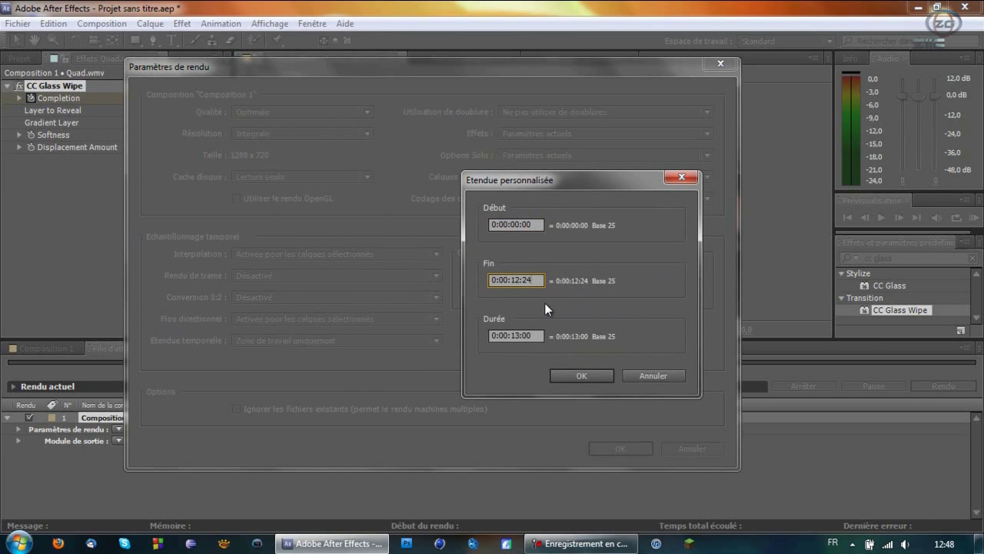
left_click(592, 374)
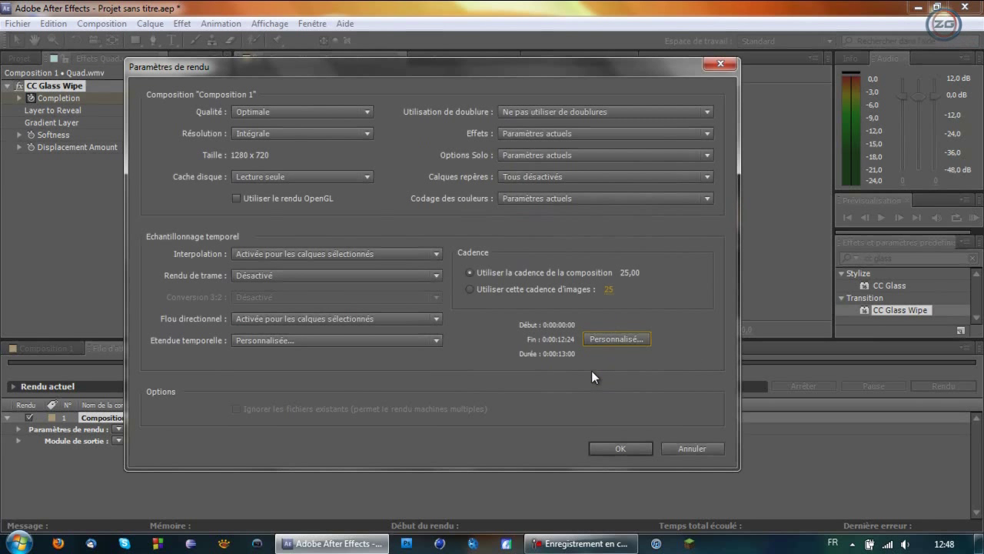
left_click(604, 442)
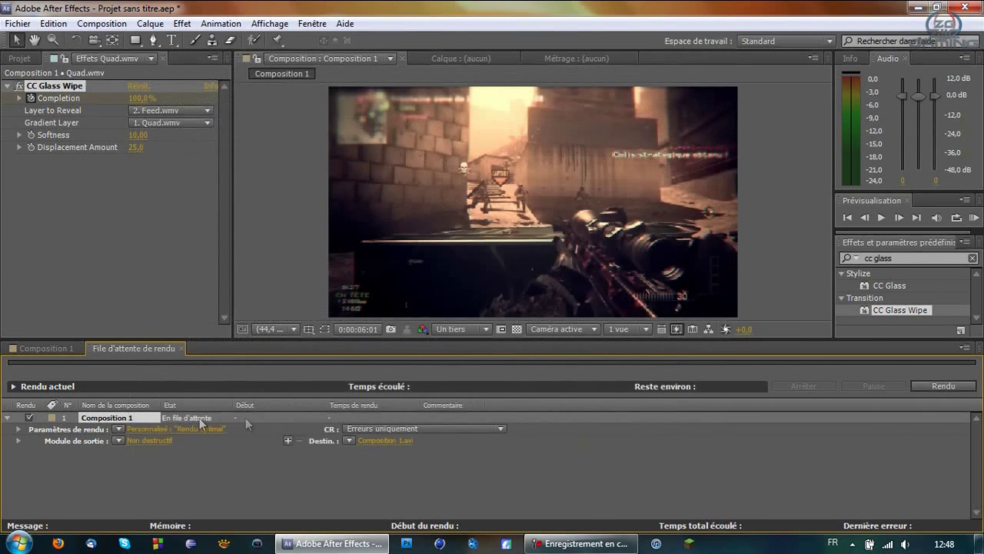
- Set the output module of Composition 1 to QuickTime format with audio output enabled, and start the render
left_click(151, 439)
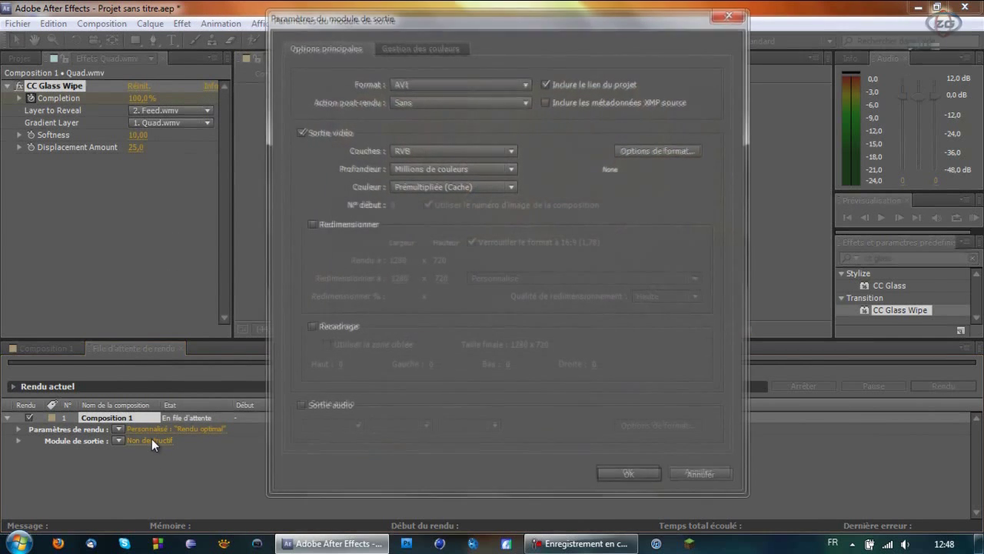
left_click(423, 86)
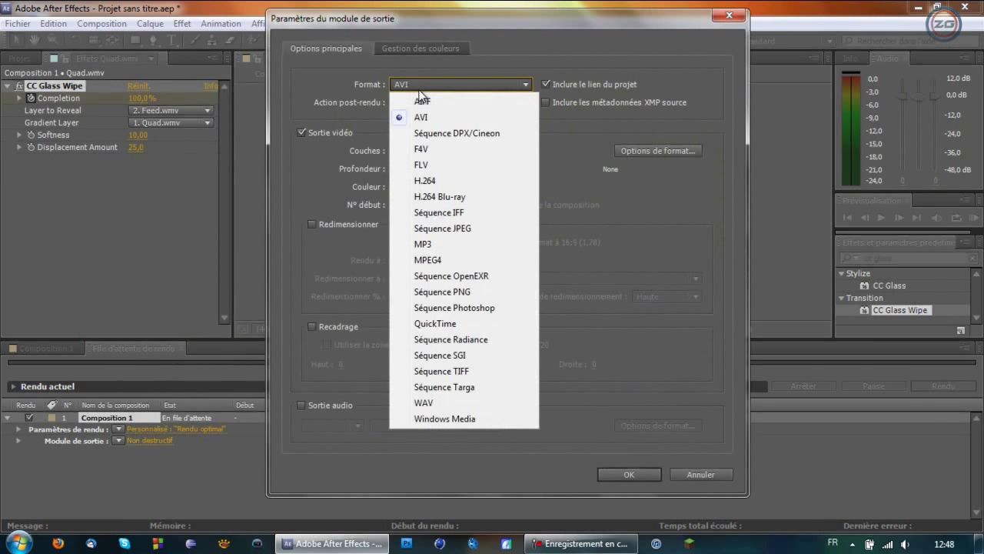
left_click(437, 323)
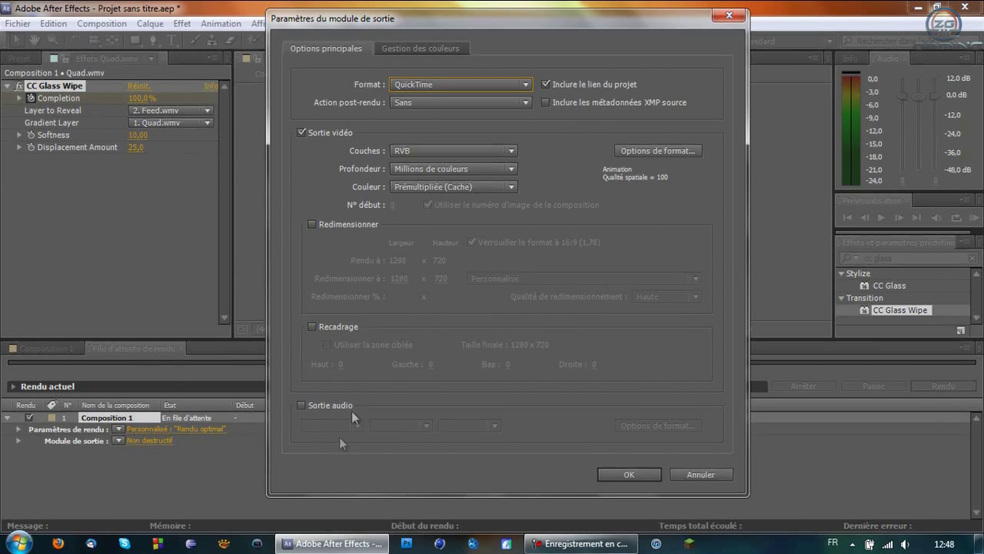
left_click(312, 405)
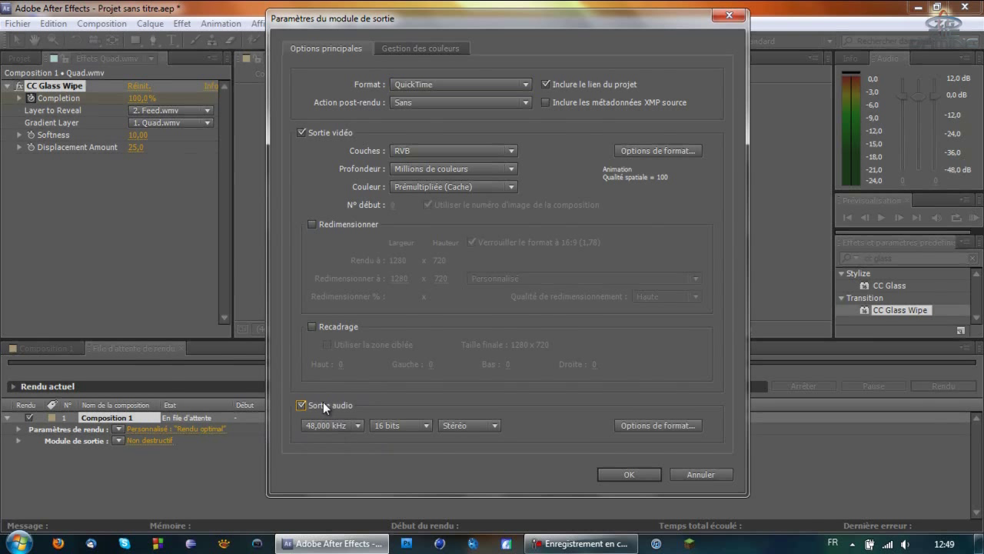
left_click(639, 472)
left_click(944, 385)
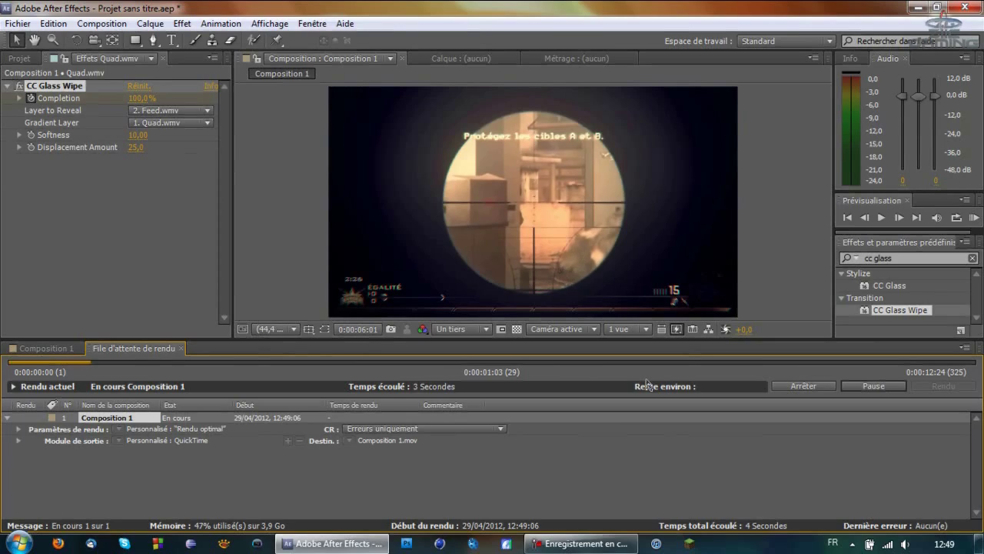
- Open Vegas Pro from the desktop, reduce it to a smaller window and minimize it
key("super+d")
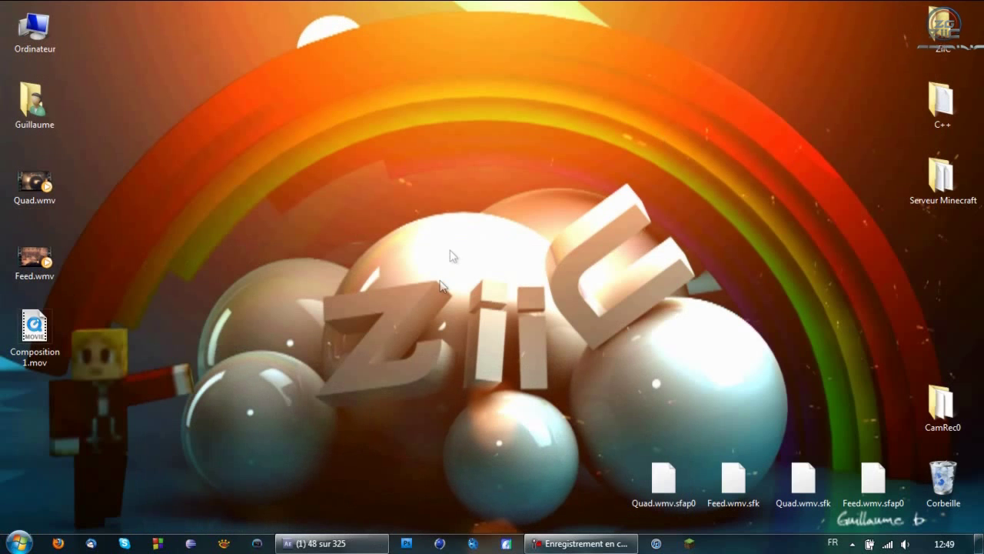
left_click(256, 543)
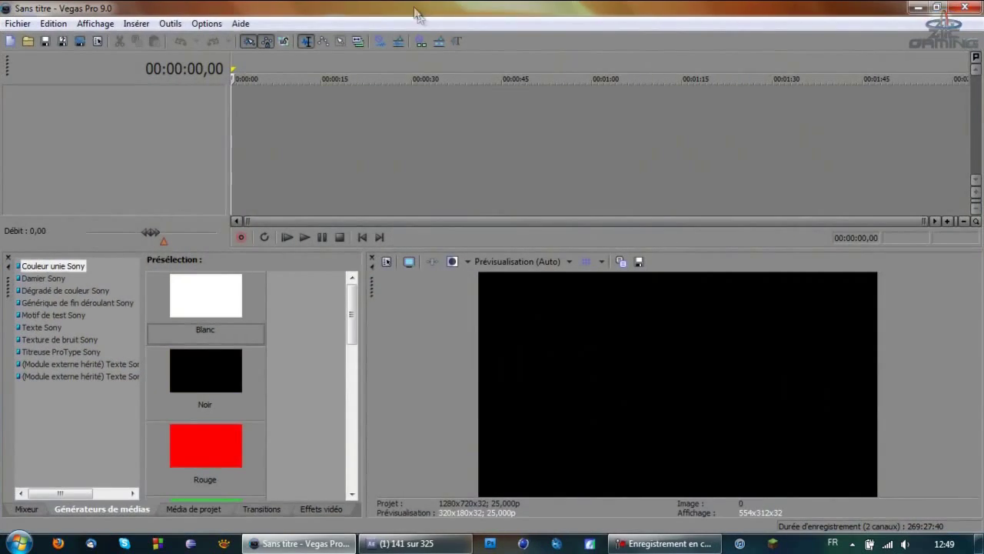
double_click(415, 14)
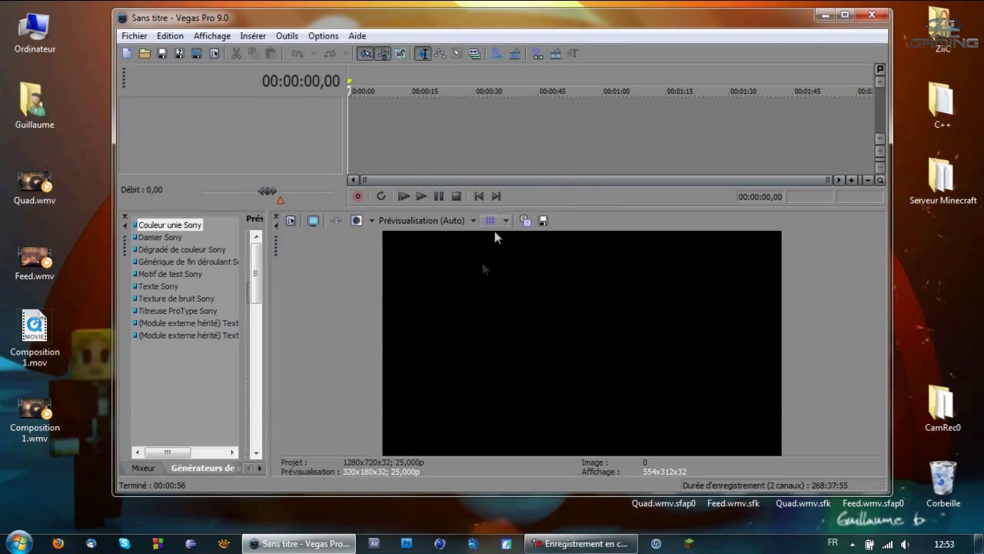
left_click(825, 15)
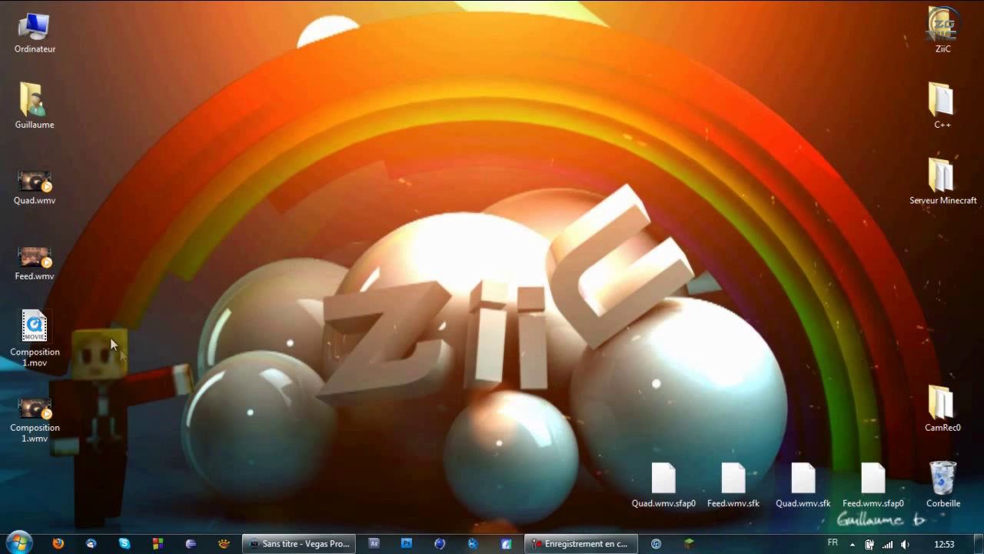
- Rearrange the desktop icons, placing Composition 1.mov above the CamRec0 folder and Composition 1.wmv directly below Feed.wmv
left_click_drag(109, 308, 10, 363)
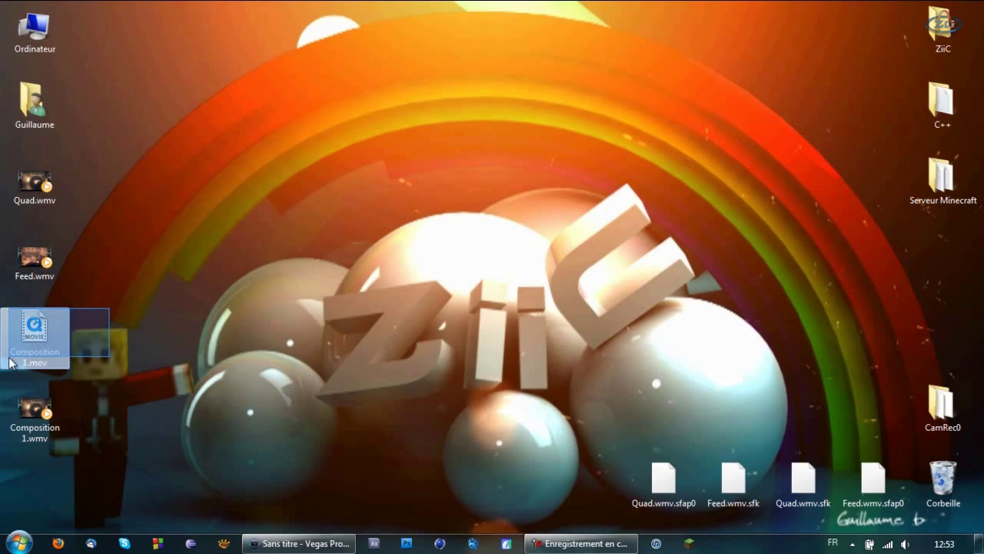
left_click(160, 333)
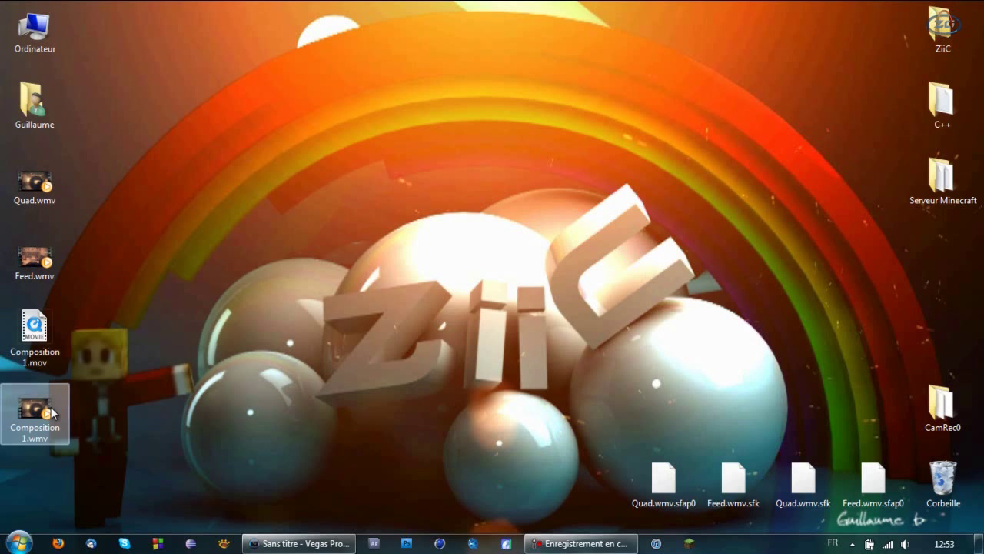
left_click_drag(46, 332, 953, 342)
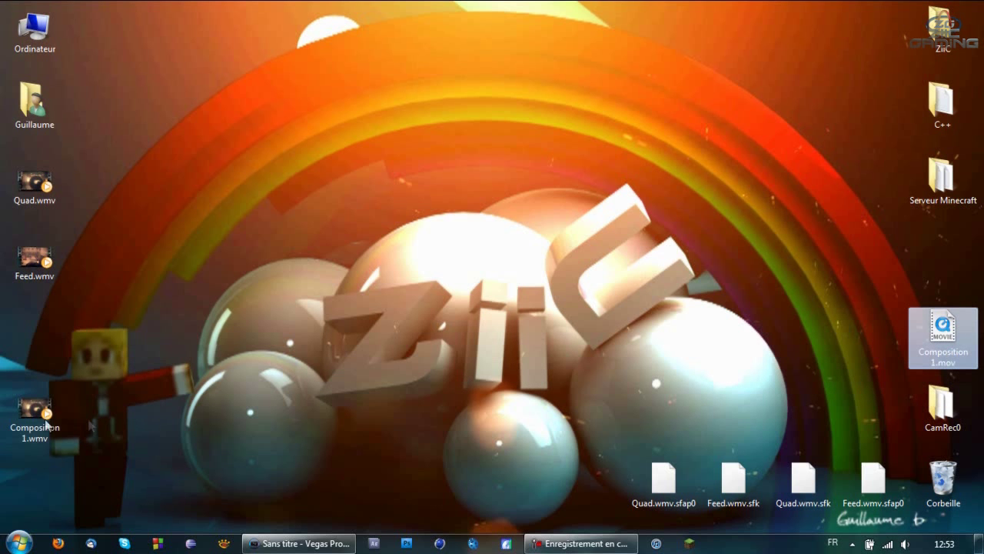
left_click_drag(45, 419, 31, 355)
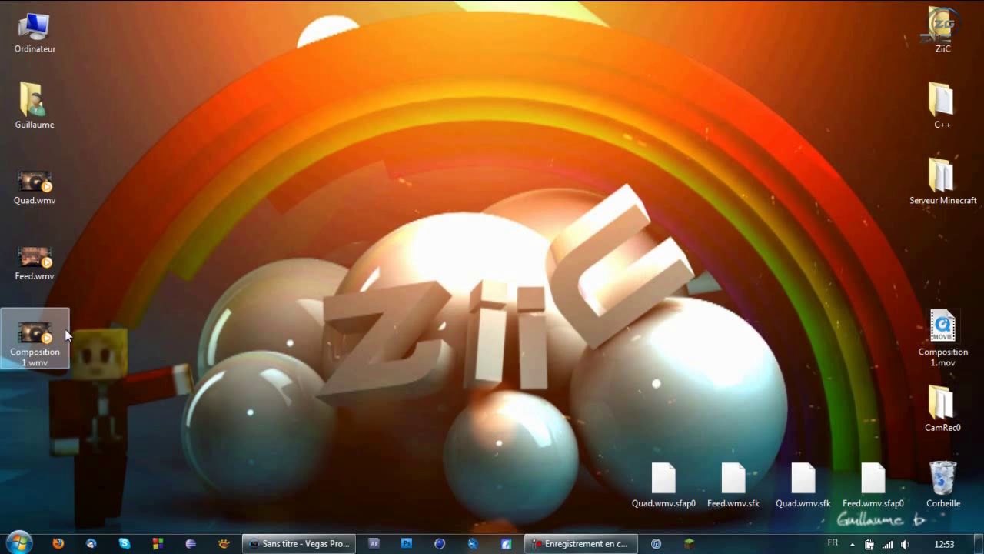
mouse_move(66, 335)
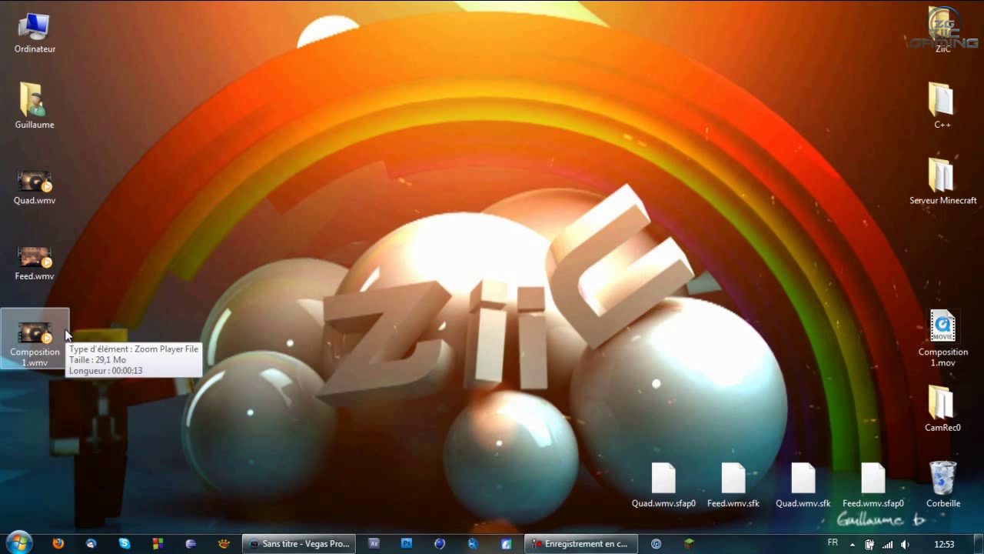
- Add Composition 1.wmv from the desktop to the start of the Vegas Pro timeline, then maximize the window and enlarge the track area
left_click(299, 543)
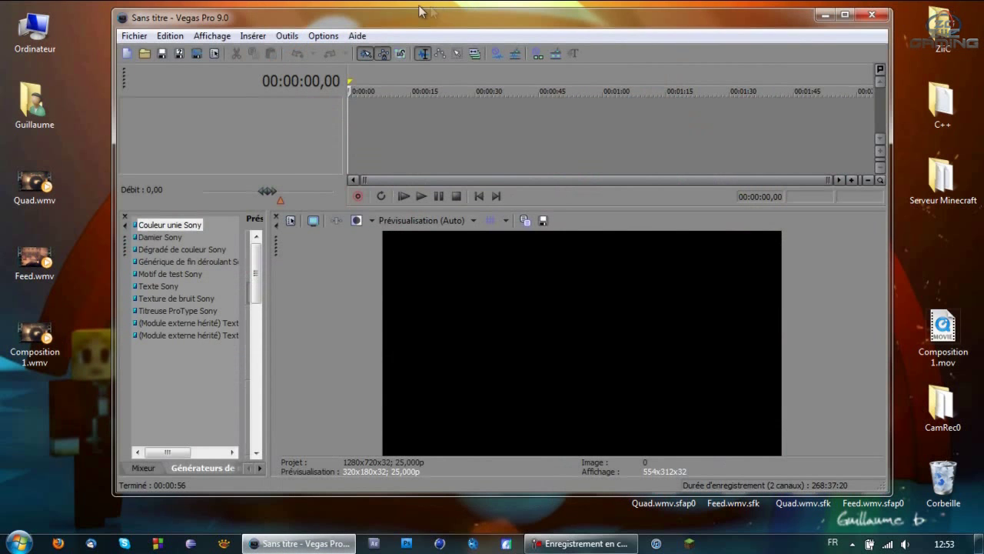
left_click_drag(34, 338, 354, 115)
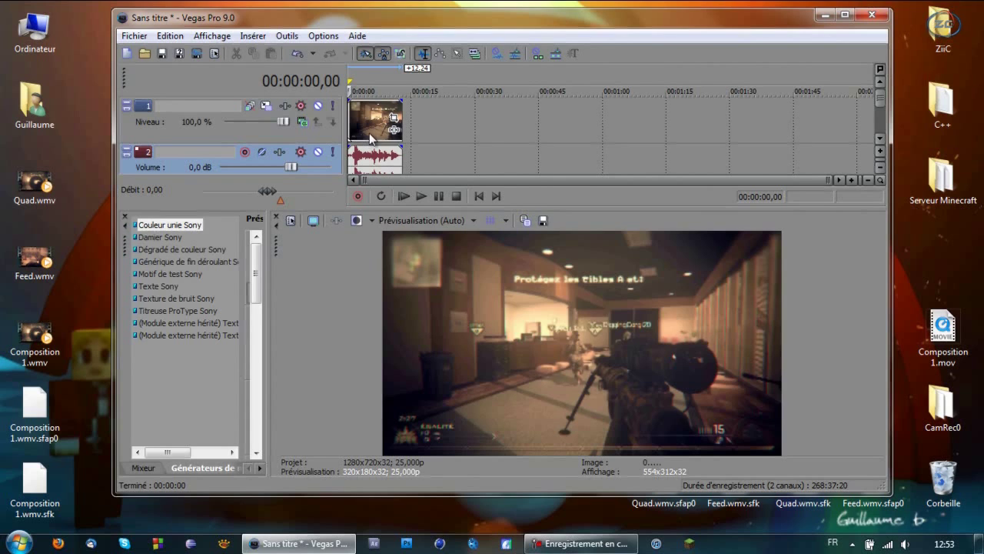
double_click(425, 13)
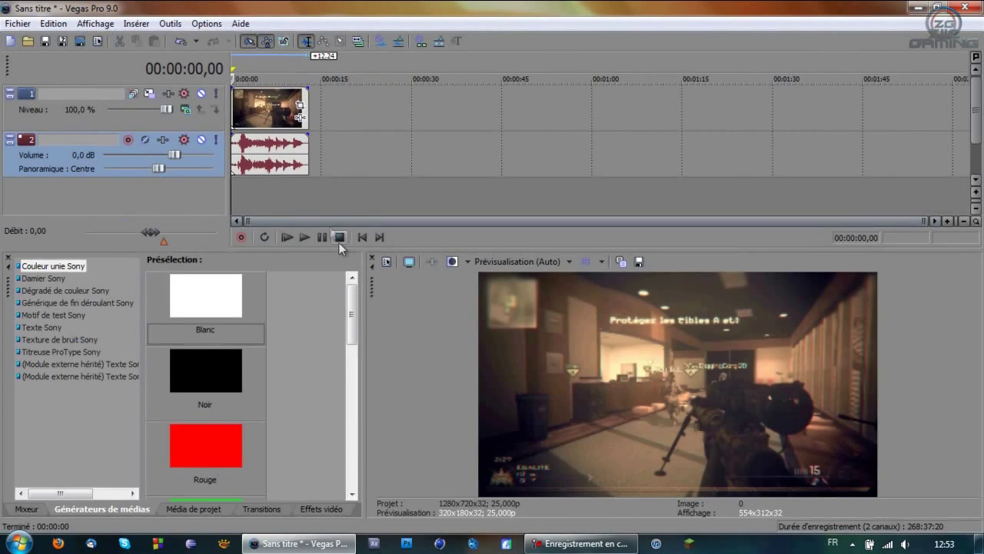
left_click_drag(339, 247, 339, 282)
- Find the end of the glass wipe transition in the clip and place a timeline marker at 00:00:06,00
left_click(286, 115)
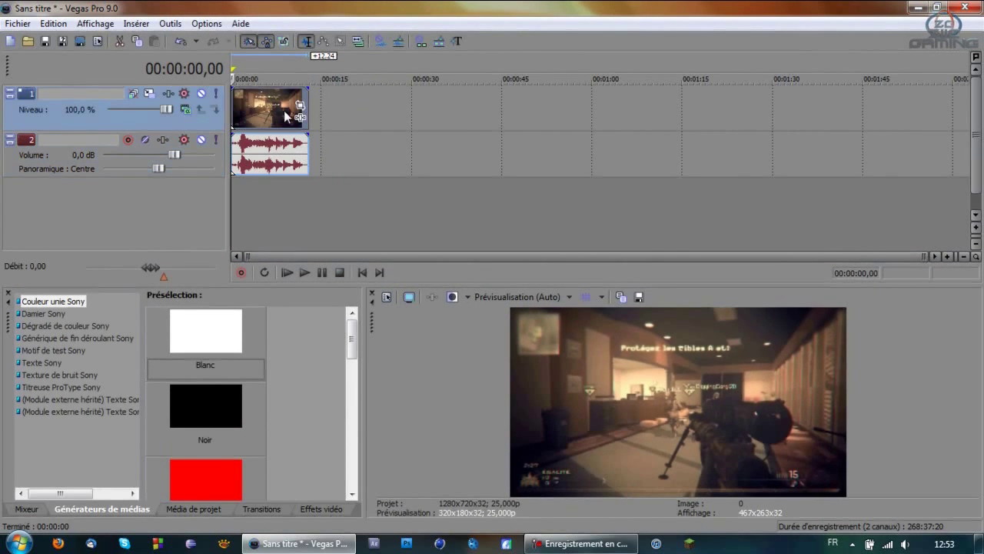
scroll(296, 115, "up", 3)
left_click(318, 108)
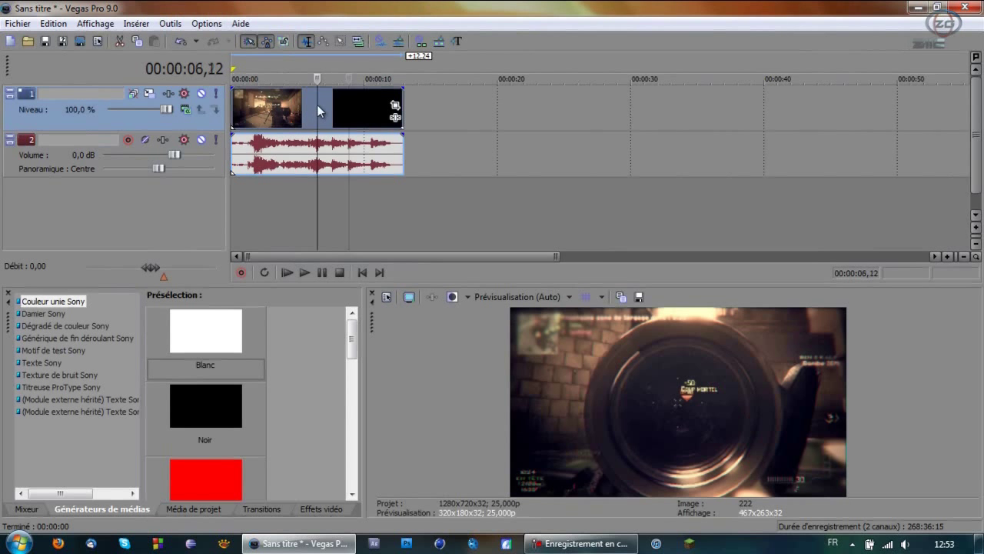
scroll(318, 112, "up", 2)
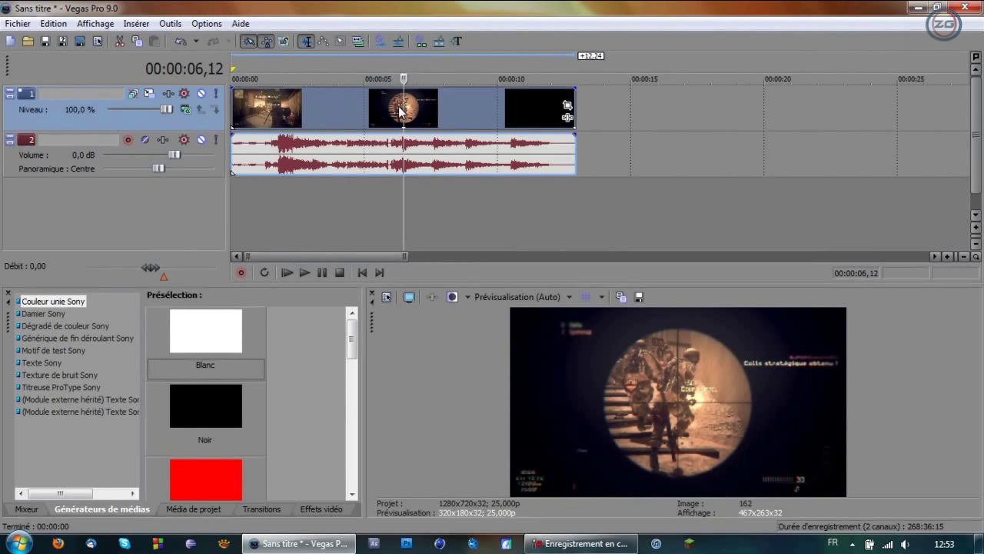
scroll(402, 109, "up", 1)
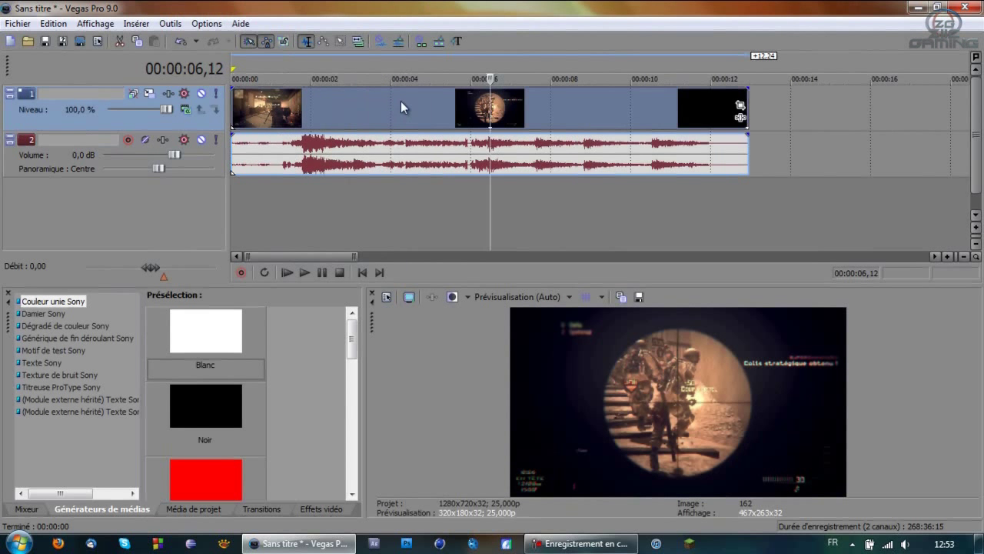
left_click(482, 112)
scroll(482, 111, "up", 2)
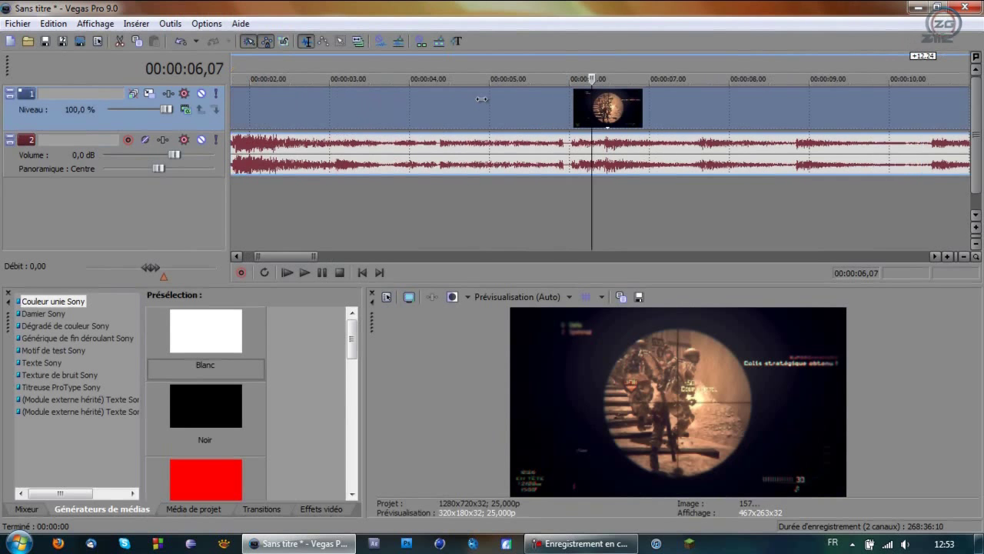
left_click(575, 112)
left_click(566, 113)
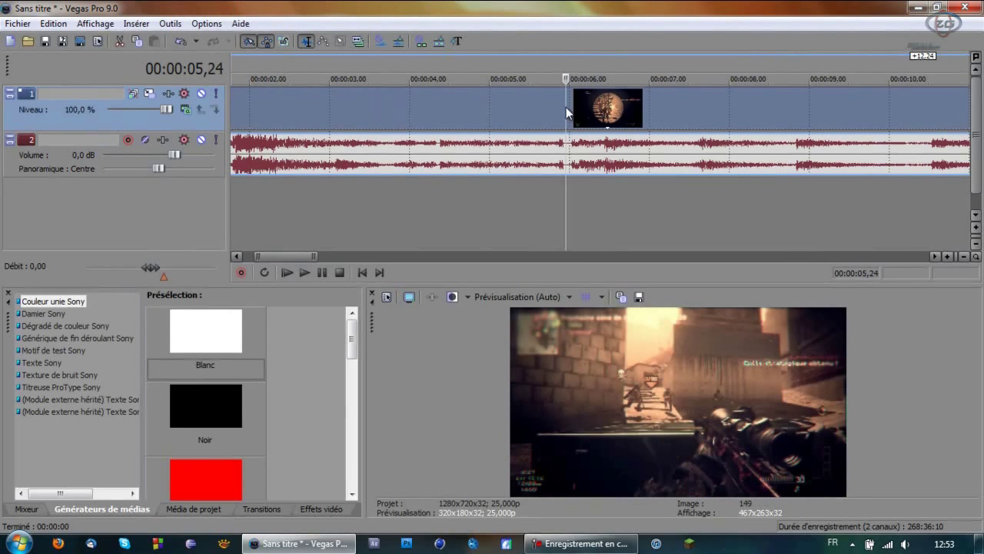
left_click(569, 110)
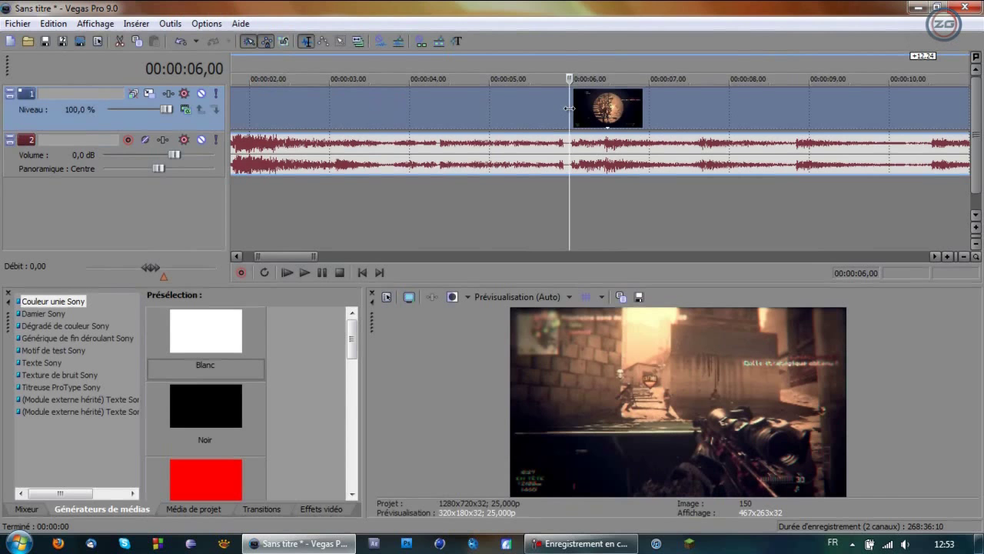
key("m")
- Add three markers before the first one, at 00:00:05,12, at 00:00:05,00 and about midway between 4 and 5 seconds
left_click(526, 112)
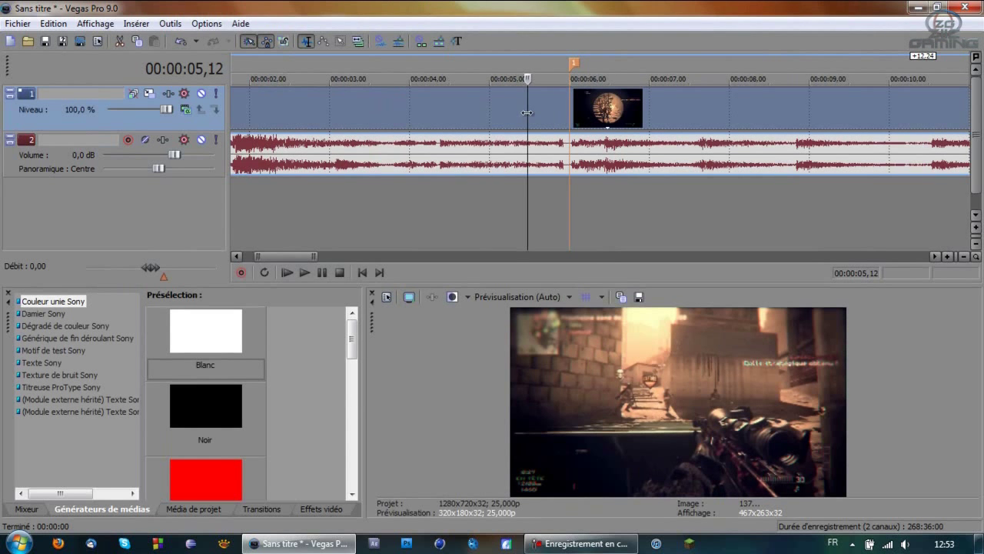
key("m")
left_click(490, 108)
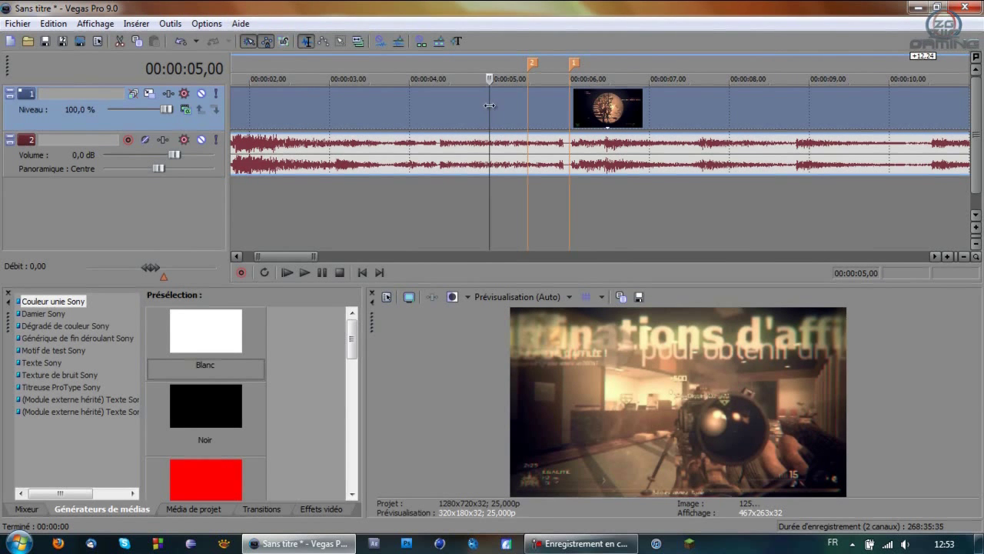
key("m")
left_click(454, 109)
left_click(451, 106)
left_click(447, 104)
key("m")
- Insert an empty video track above the Composition 1.wmv clip
left_click(460, 116)
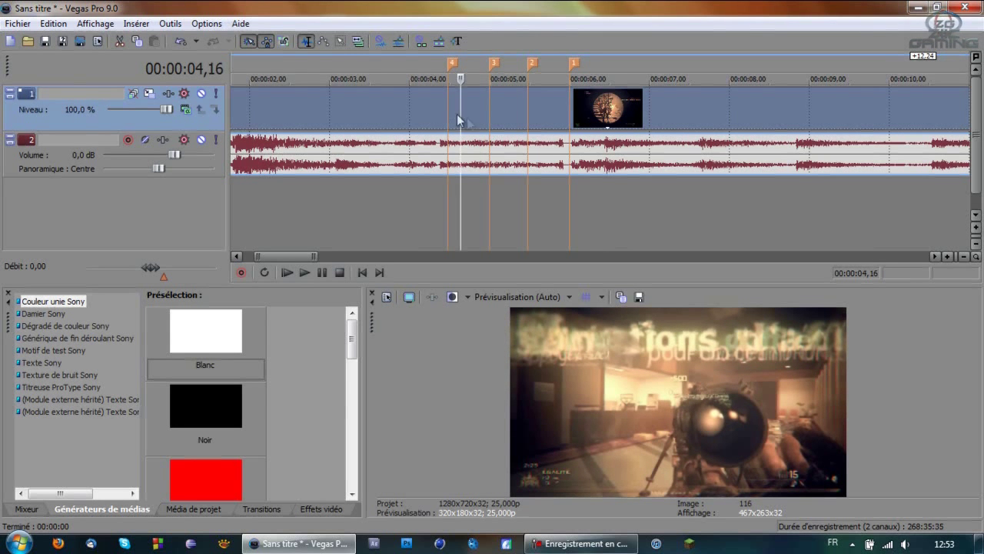
left_click(438, 42)
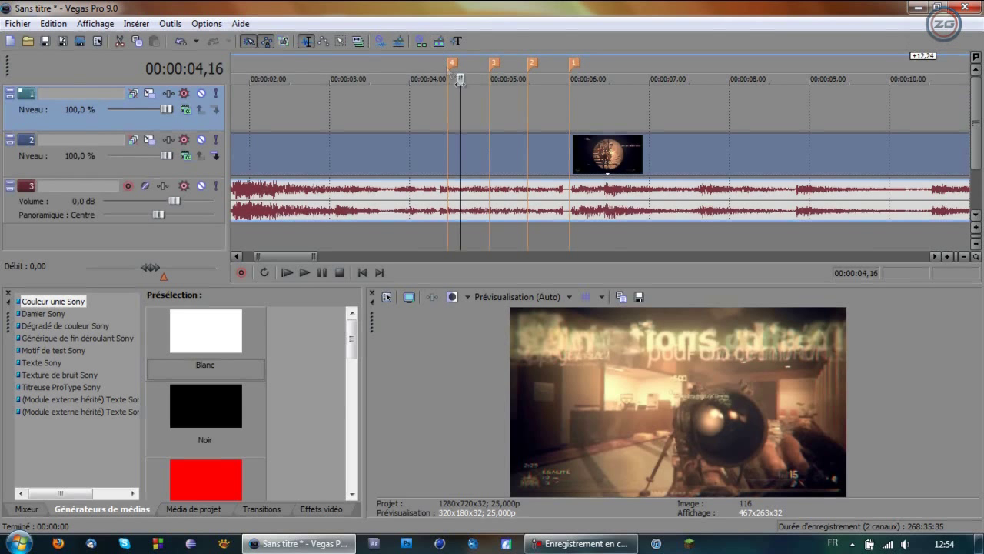
- Play the transition from the earliest marker and again from the marker at 00:00:05,12
left_click(448, 114)
key("space")
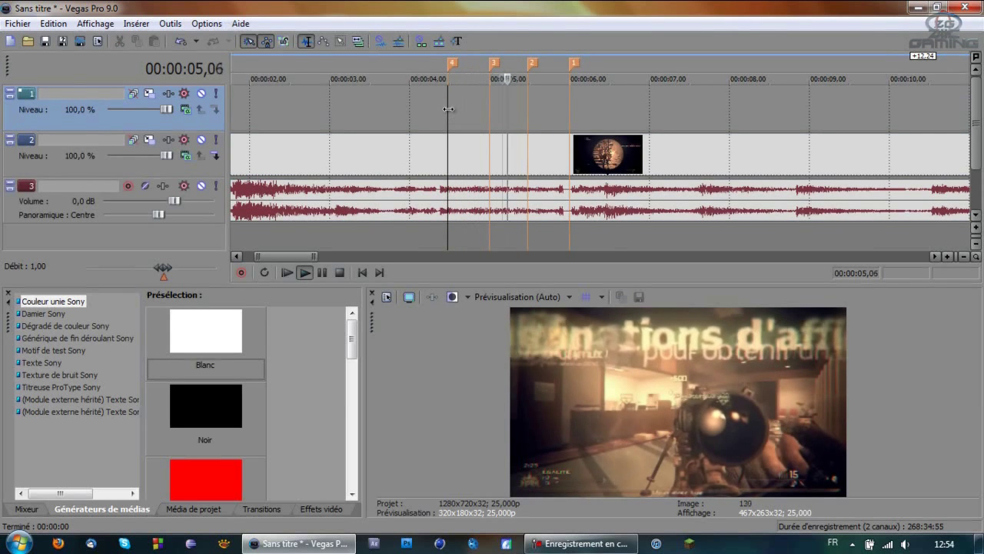
key("space")
left_click(528, 115)
key("space")
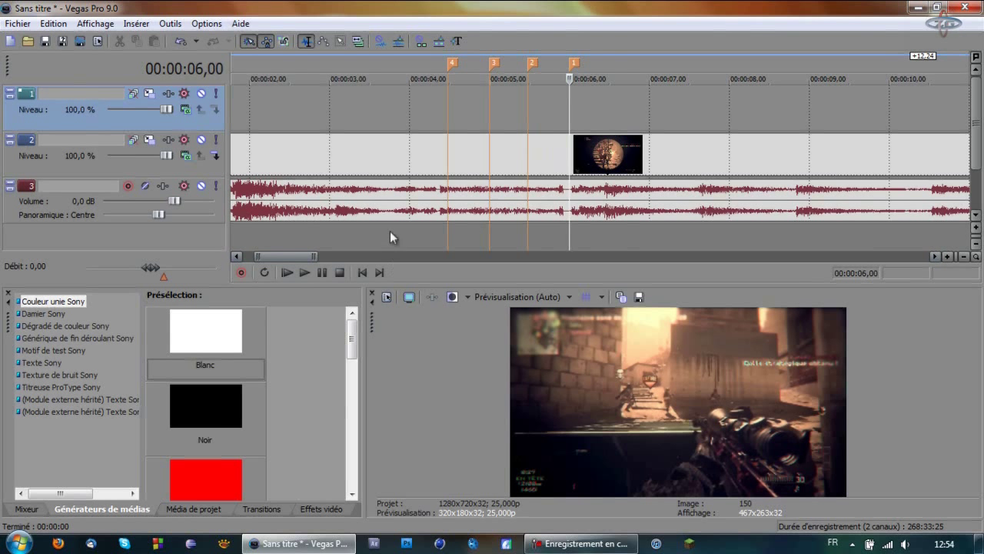
- Compare the frames around the end of the transition and position the playhead at 00:00:06,00
left_click(445, 108)
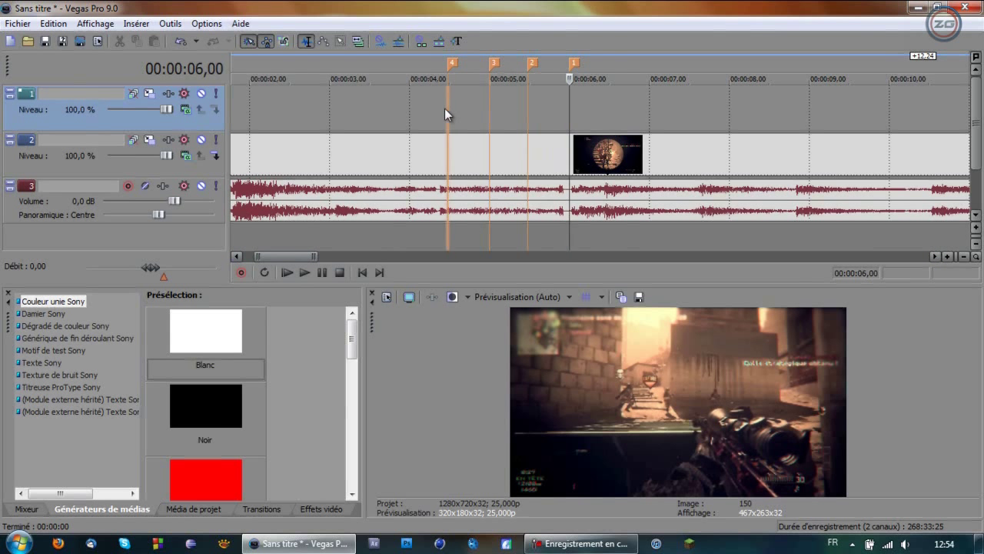
left_click(586, 112)
left_click(576, 111)
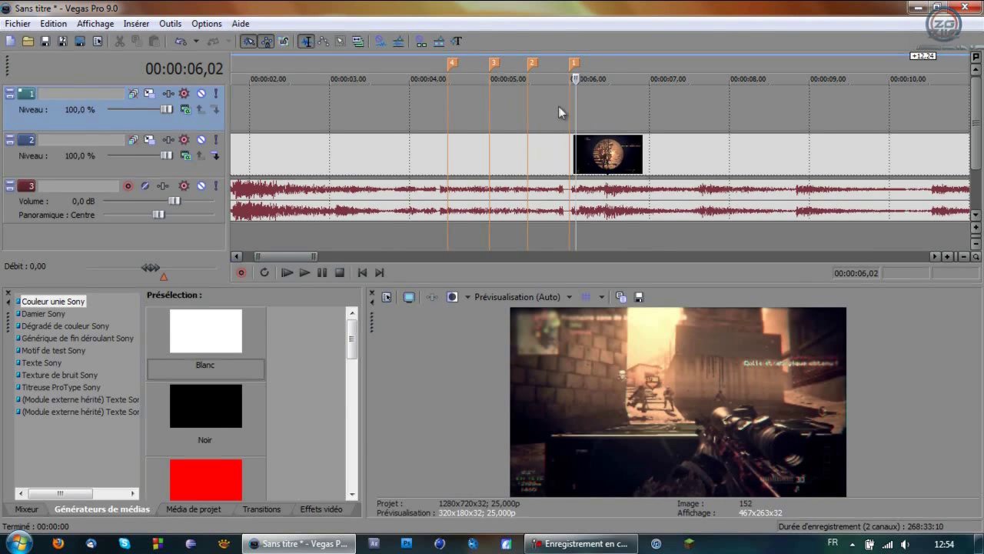
left_click(558, 106)
left_click(567, 109)
key("Left")
key("Left")
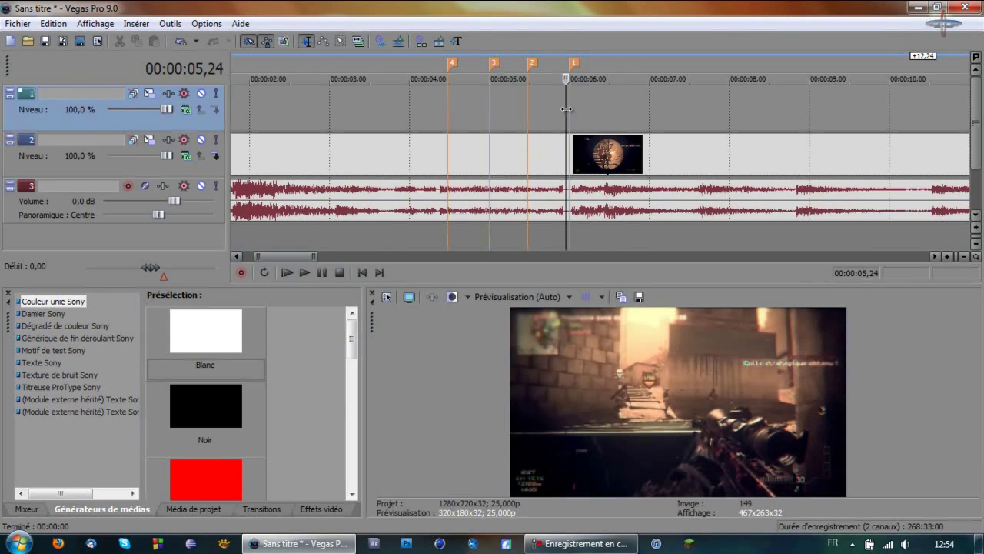
key("Right")
key("Right")
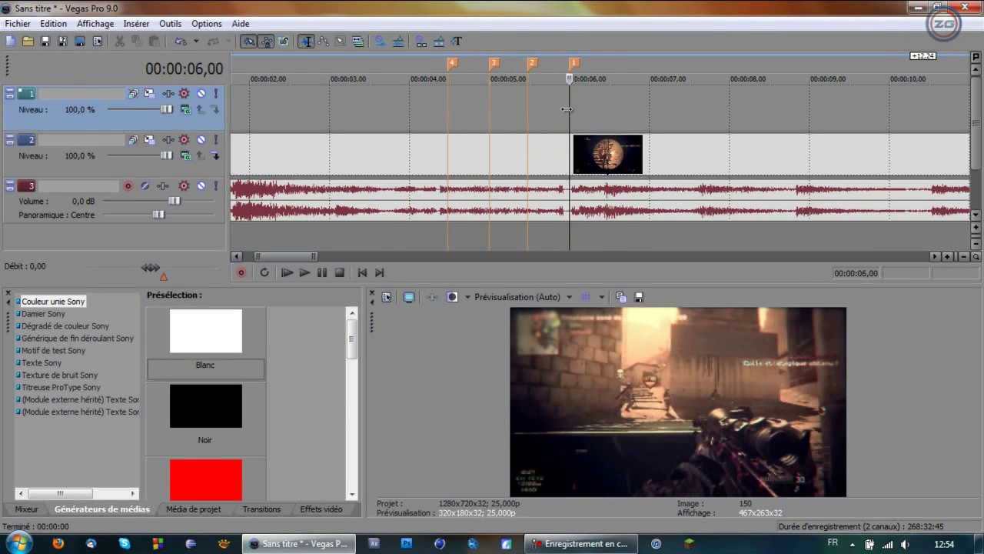
- Set the video preview quality to Optimisée (Complet)
left_click(492, 298)
mouse_move(522, 367)
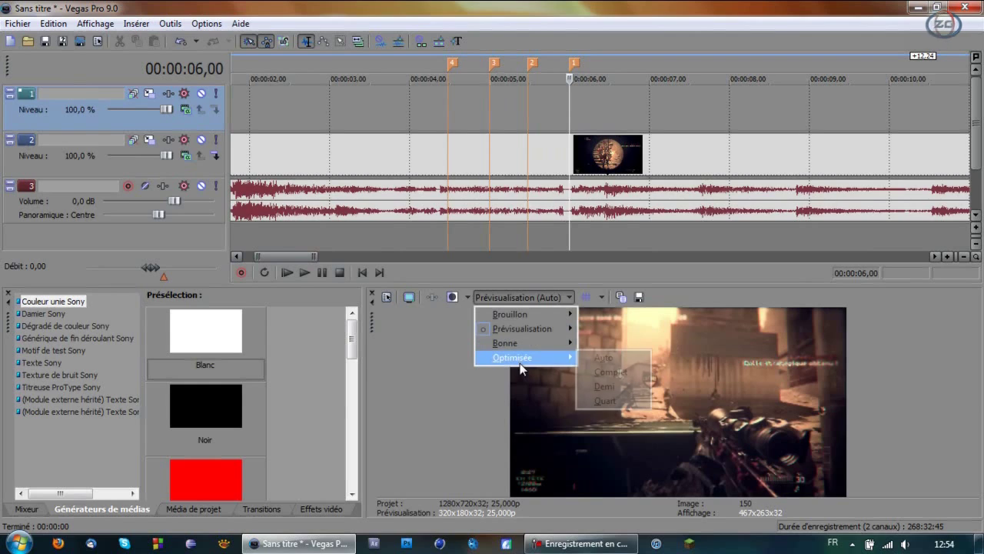
left_click(626, 370)
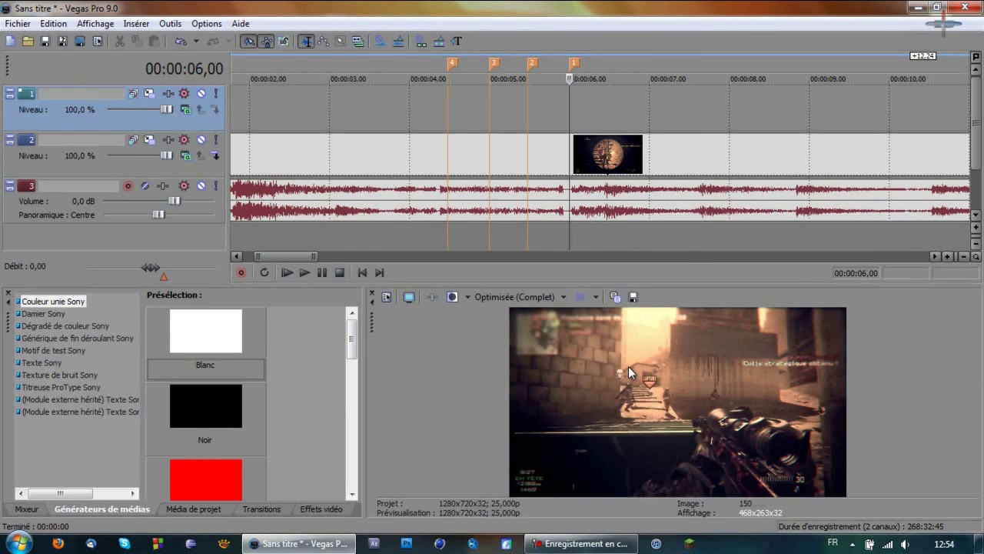
- Save a snapshot of the frame at 00:00:06,00 to the Bureau folder as Tuto.jpg
left_click(632, 298)
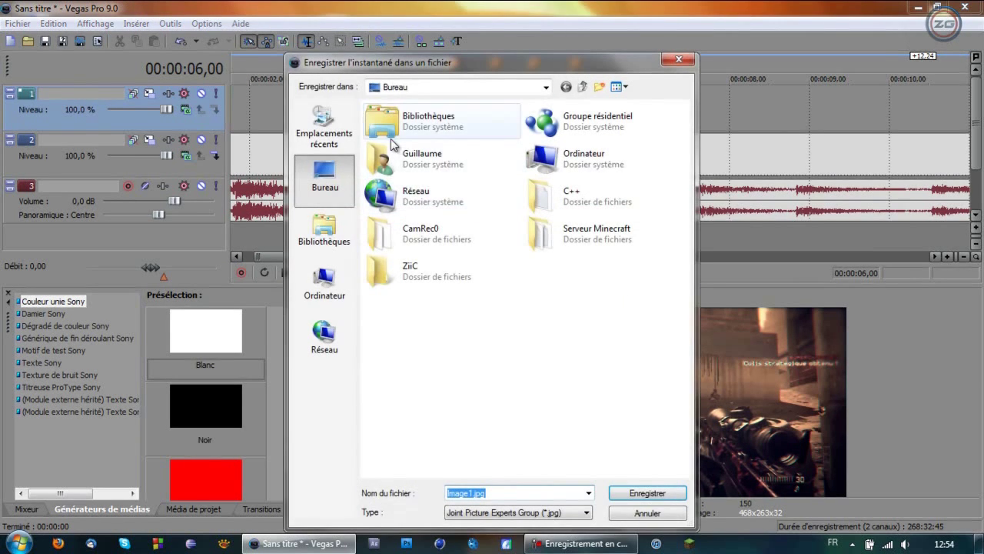
left_click(478, 495)
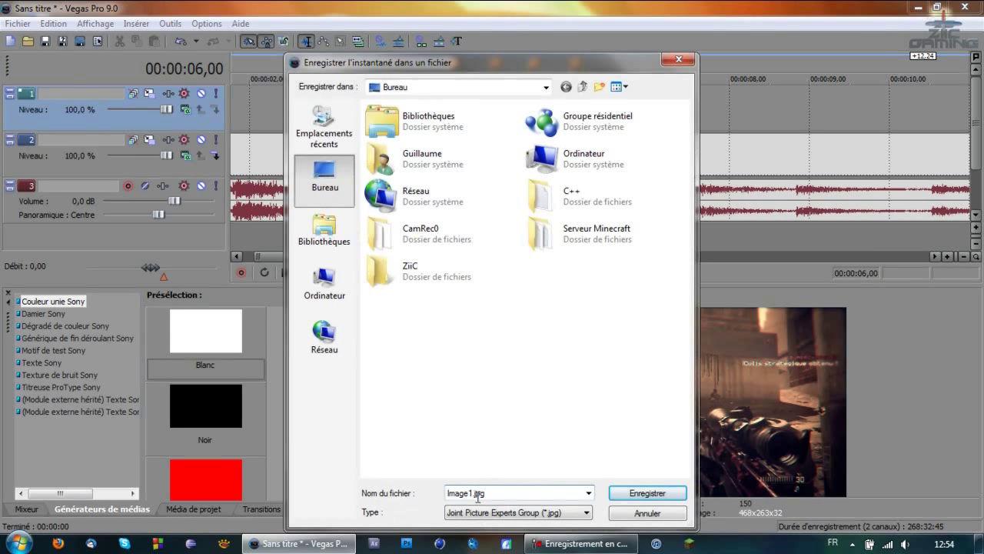
left_click_drag(470, 492, 398, 500)
key("Delete")
key("Delete")
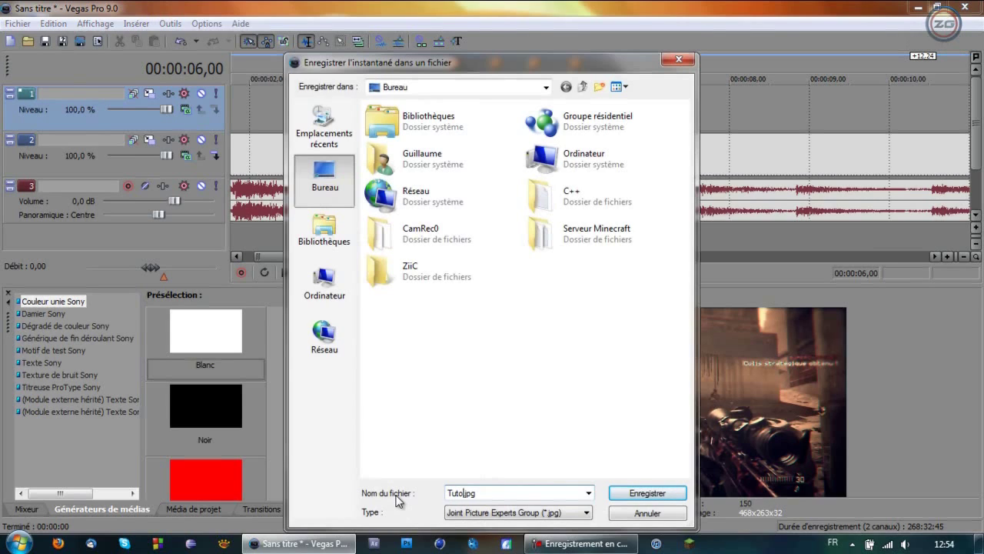
left_click(625, 492)
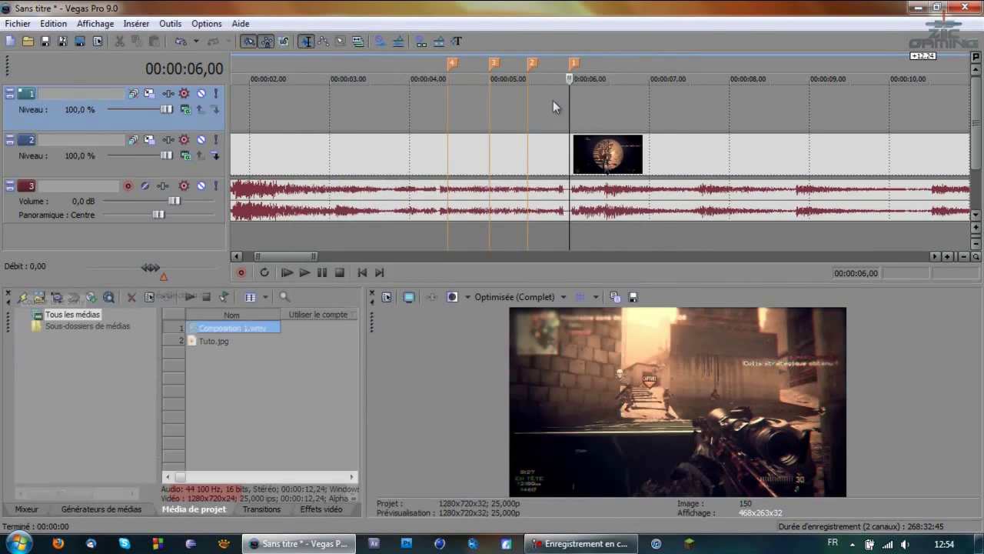
- Place the Tuto.jpg still on the empty upper video track, starting at marker 4
left_click_drag(465, 8, 519, 2)
left_click(219, 343)
mouse_move(217, 346)
left_mouse_down()
mouse_move(414, 125)
mouse_move(463, 114)
mouse_move(455, 117)
mouse_move(713, 115)
mouse_move(496, 127)
mouse_move(514, 130)
mouse_move(475, 113)
left_mouse_up()
left_click(475, 106)
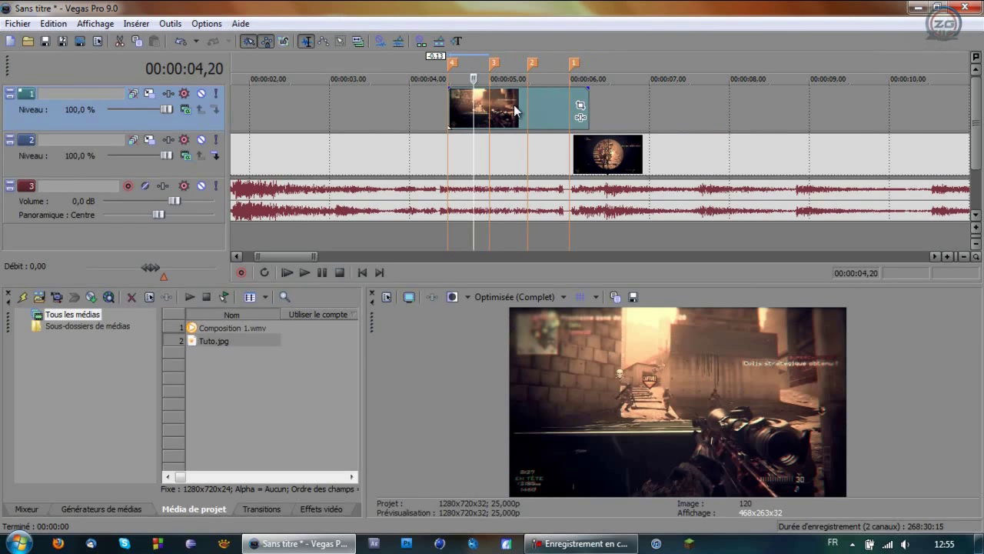
- Trim the end of the Tuto.jpg event to marker 1 at 00:00:06,00 and check both of its edges
left_click(587, 104)
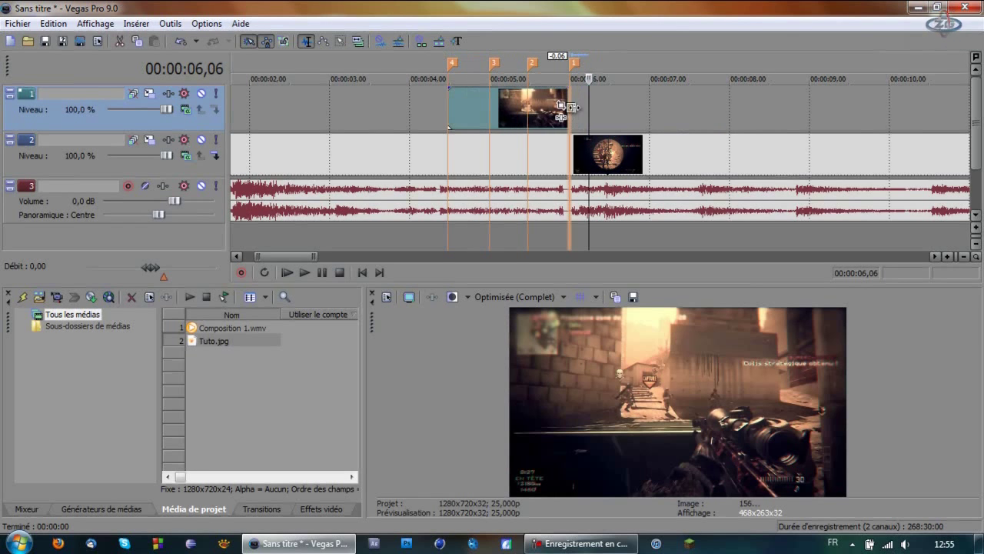
left_click(453, 112)
scroll(473, 125, "up", 3)
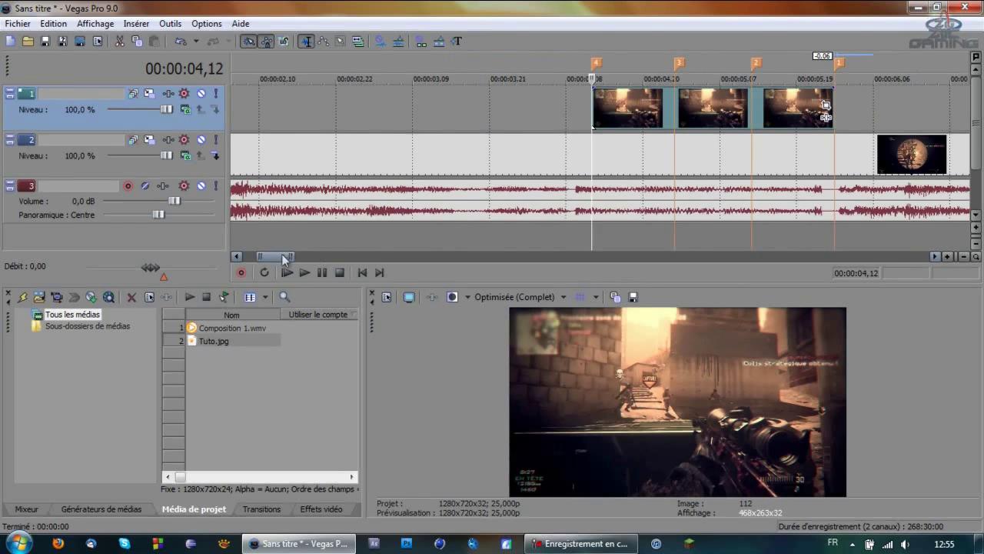
scroll(286, 255, "right", 3)
left_click(665, 102)
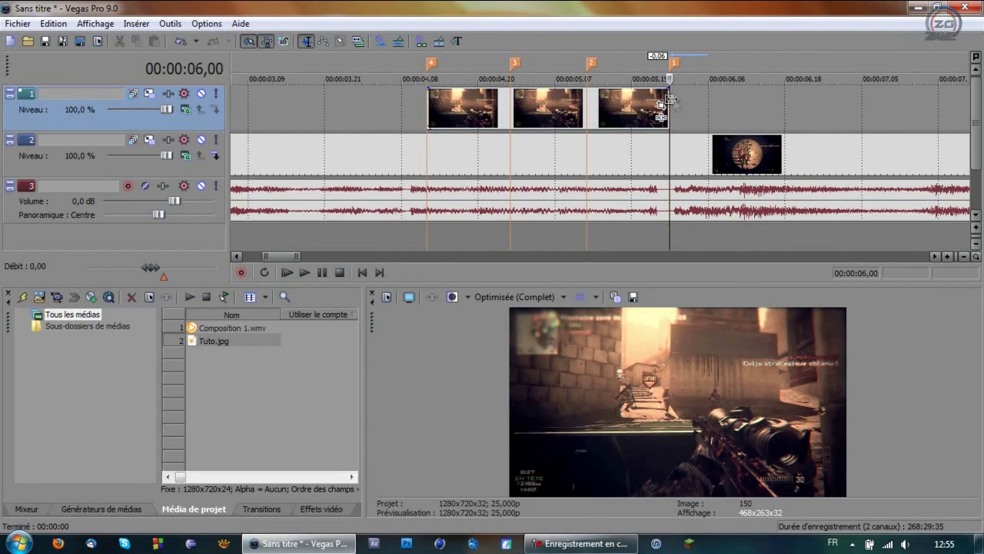
- Open the pan/crop settings of the Tuto.jpg event and enable its mask, with the rifle framed up close
left_click(661, 107)
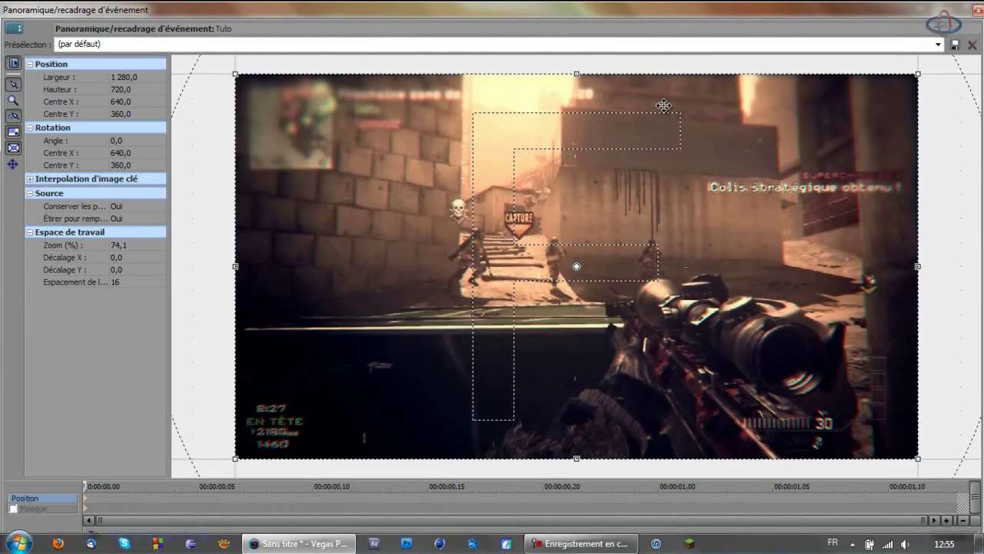
left_click(13, 508)
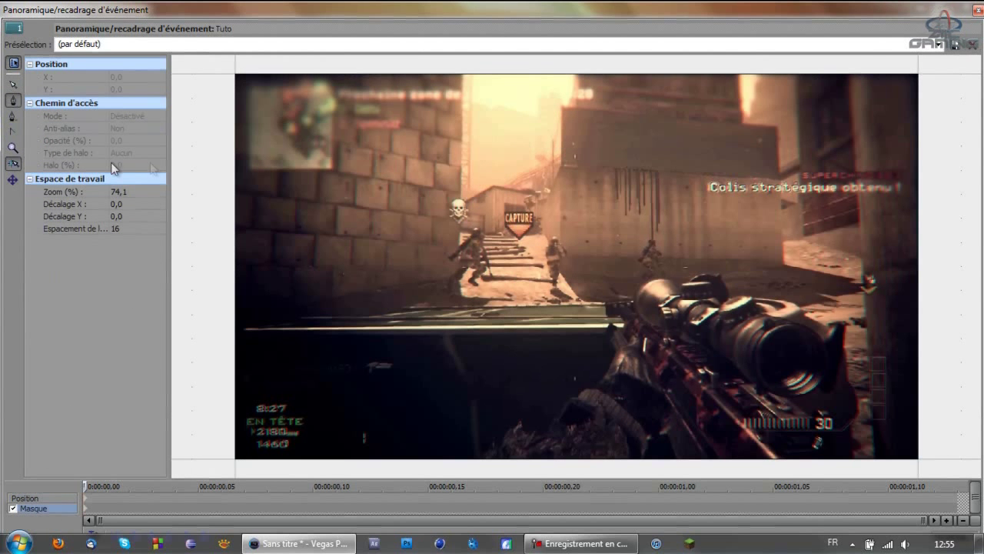
left_click(14, 85)
left_click_drag(670, 363, 507, 255)
scroll(506, 256, "up", 4)
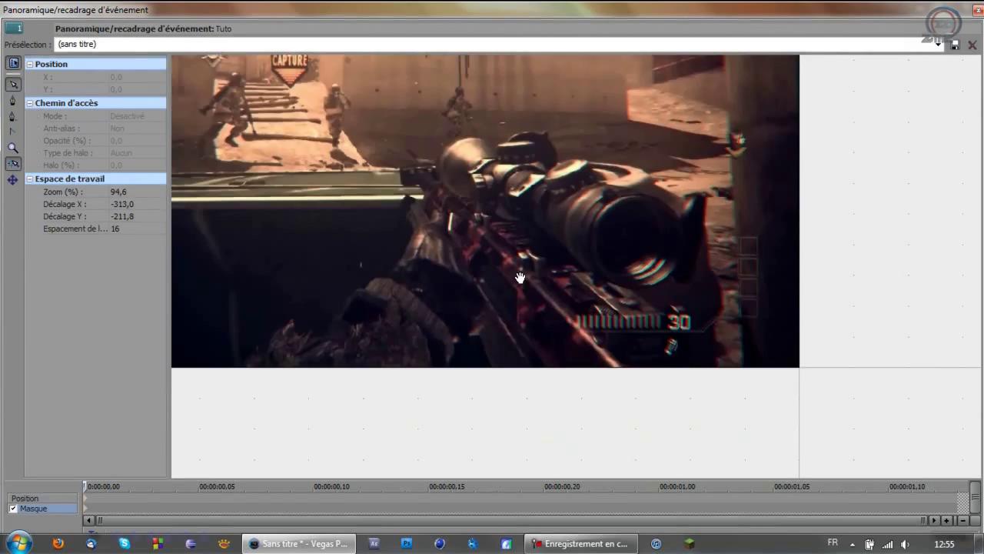
scroll(627, 286, "up", 1)
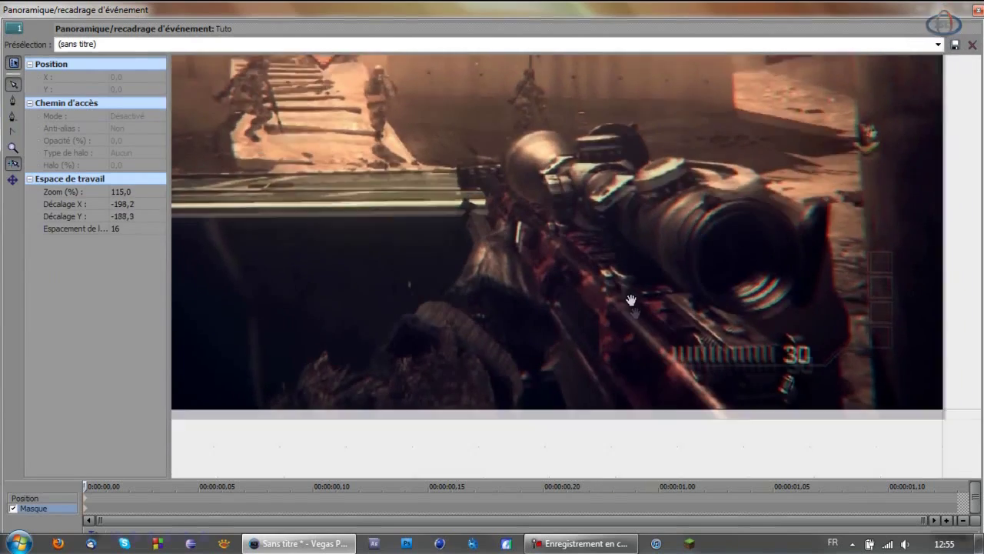
scroll(569, 334, "up", 1)
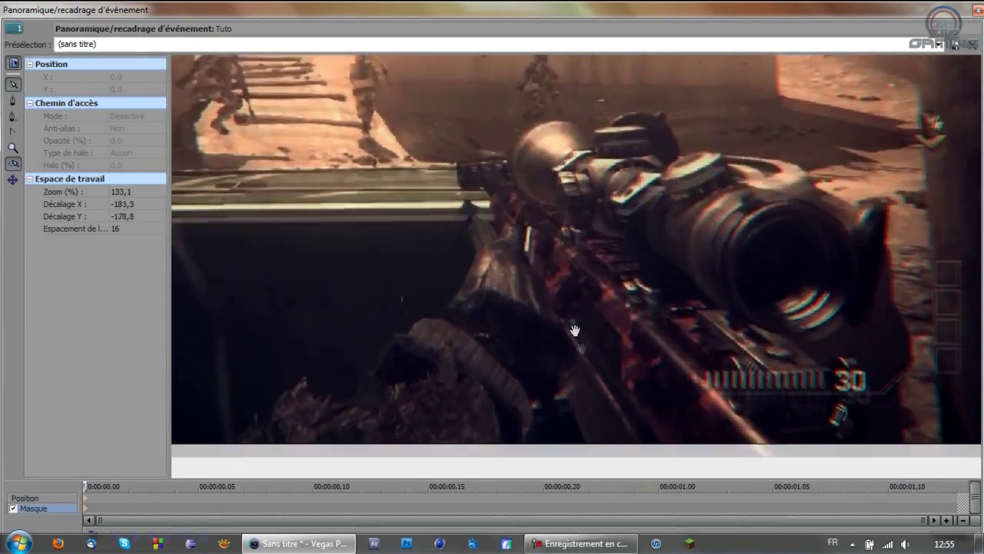
- Start a mask path with the anchor creation tool, tracing the scope's upper outline from the large eyepiece to the far lens
left_click(12, 100)
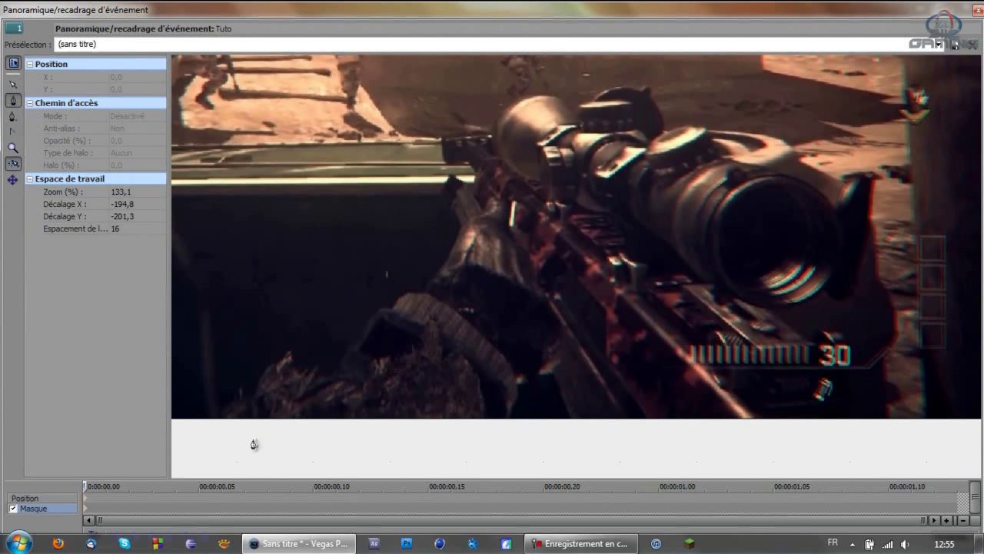
left_click(781, 175)
left_click(723, 160)
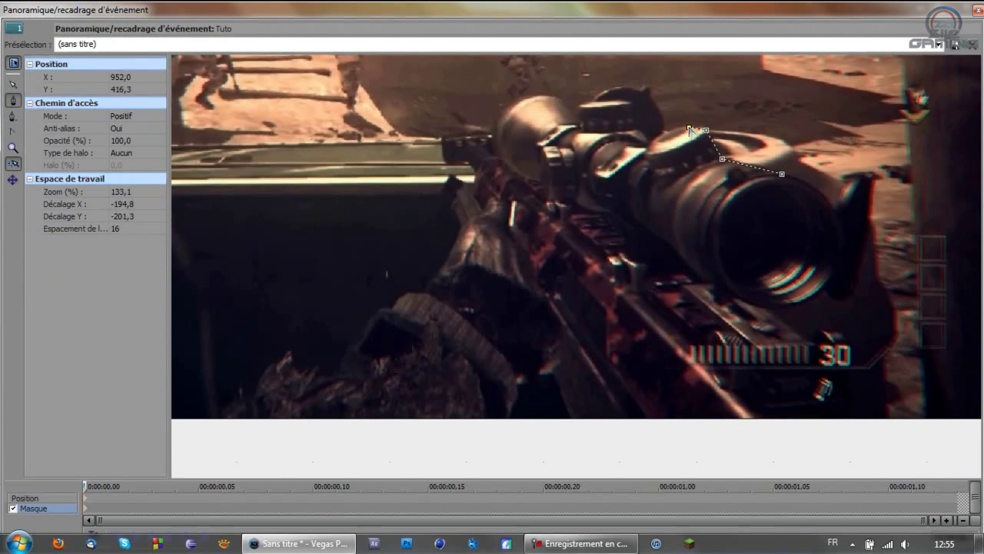
left_click(664, 131)
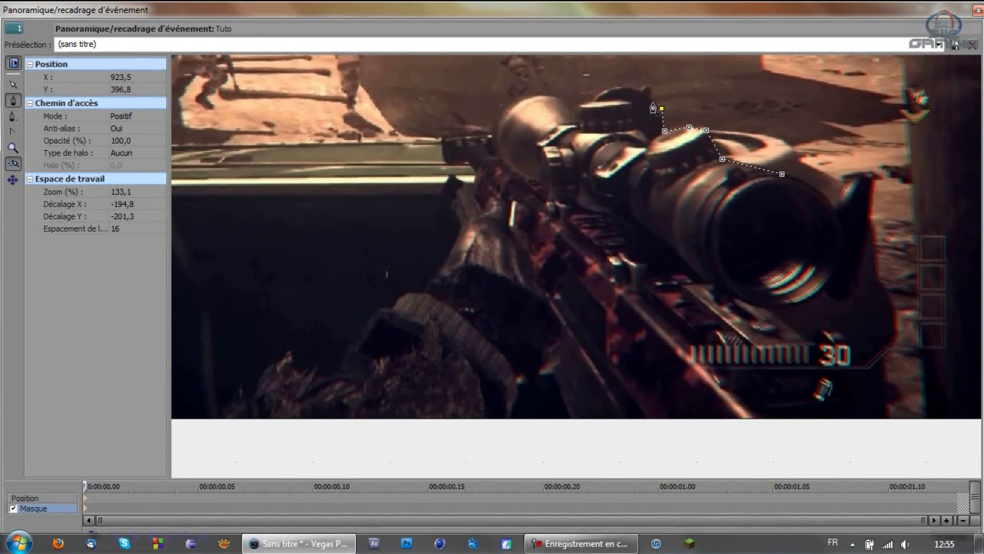
left_click(628, 89)
left_click(603, 94)
left_click(590, 100)
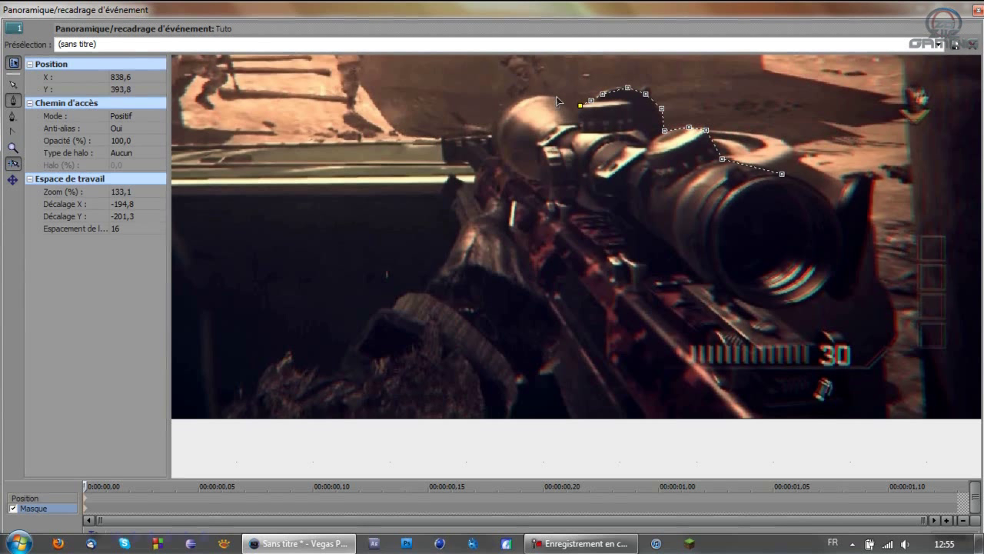
left_click(557, 98)
key("ctrl+z")
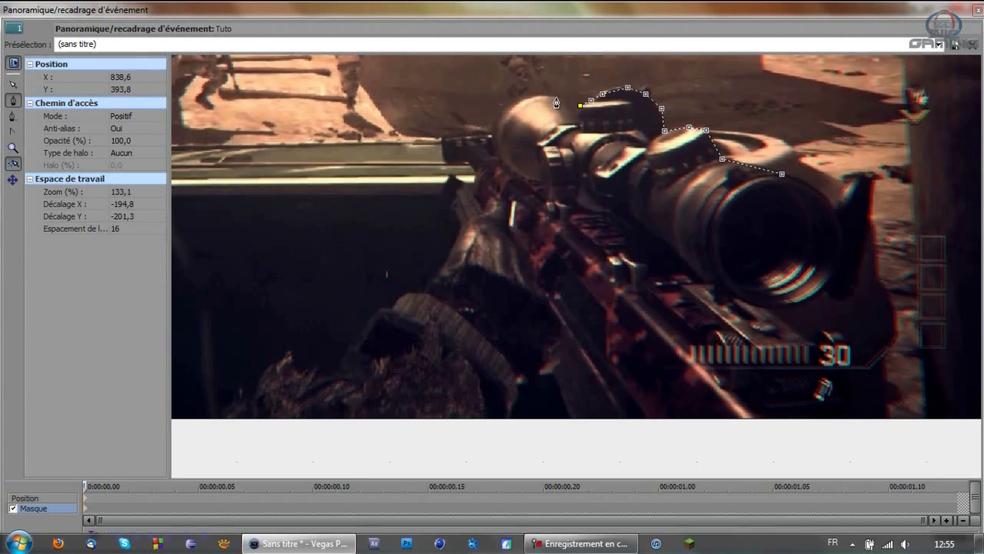
left_click(557, 99)
left_click(530, 100)
left_click(510, 110)
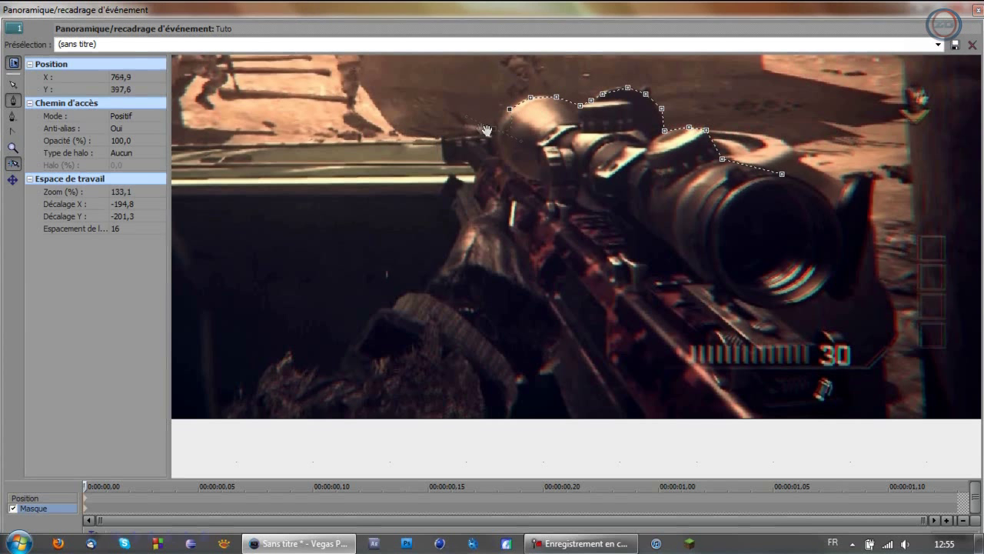
- Continue the mask path around the far end of the rifle and over the fingertips of the supporting hand
left_click(492, 131)
left_click(477, 125)
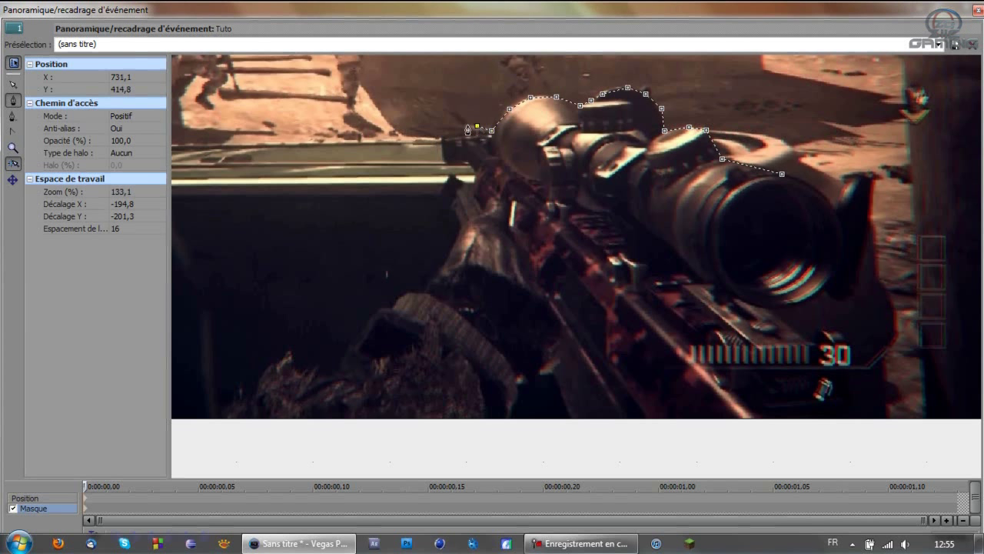
left_click(460, 125)
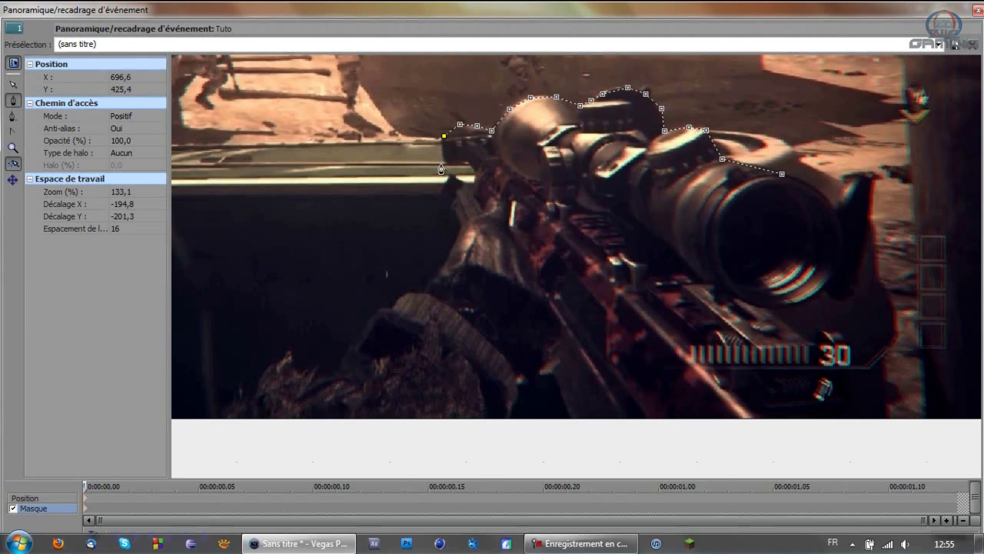
left_click(468, 163)
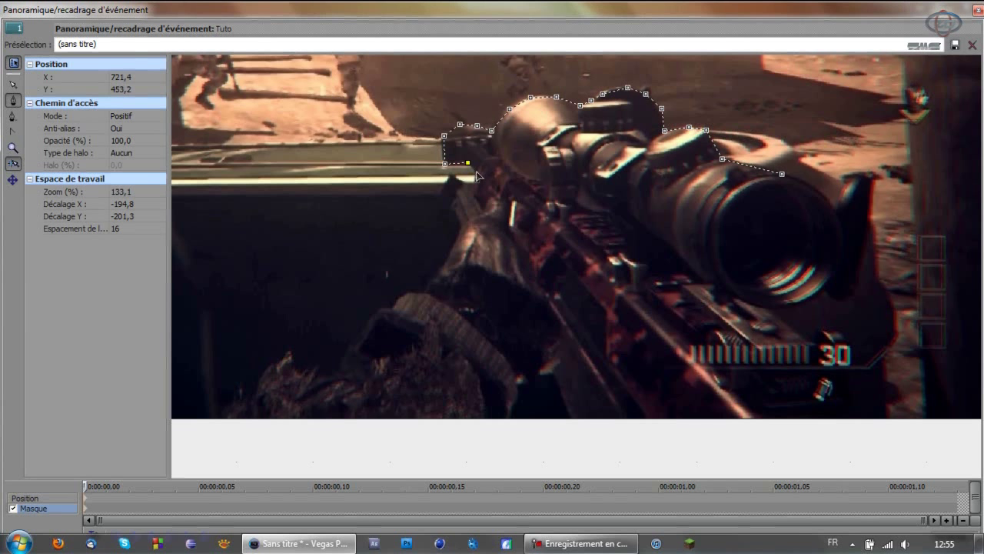
left_click(461, 182)
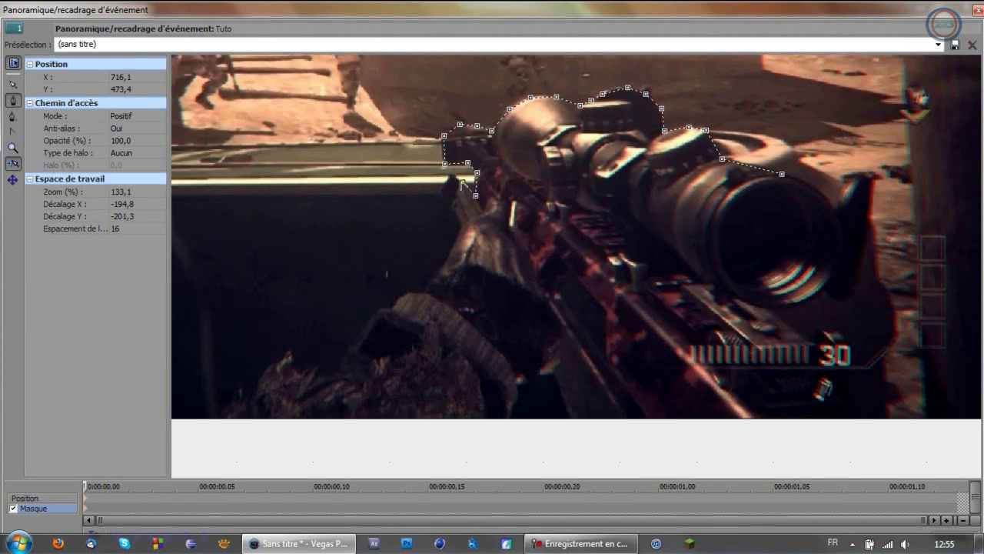
left_click_drag(462, 181, 453, 178)
left_click(440, 198)
left_click(451, 207)
left_click(459, 227)
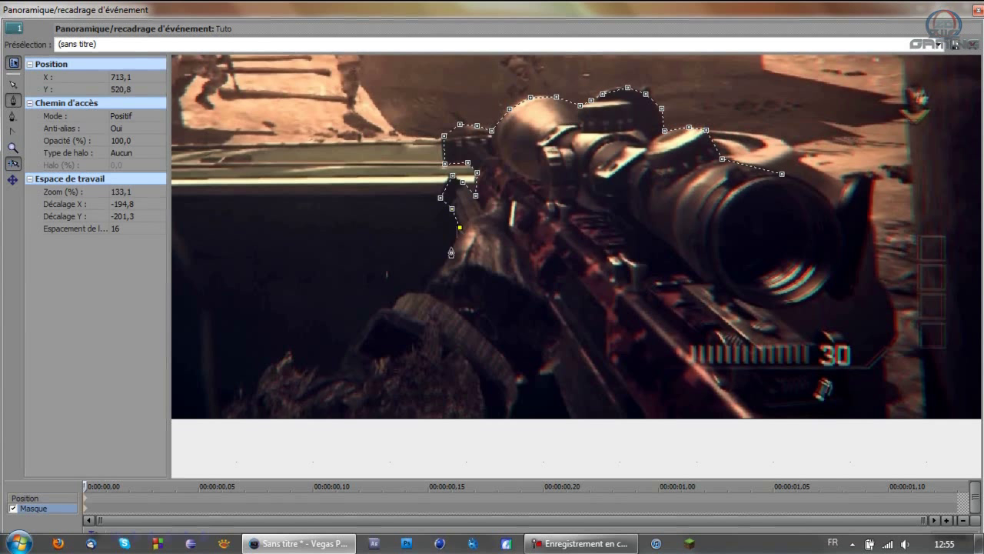
- Extend the mask path down the supporting hand and along the sleeve to just below the image's lower edge
left_click(425, 293)
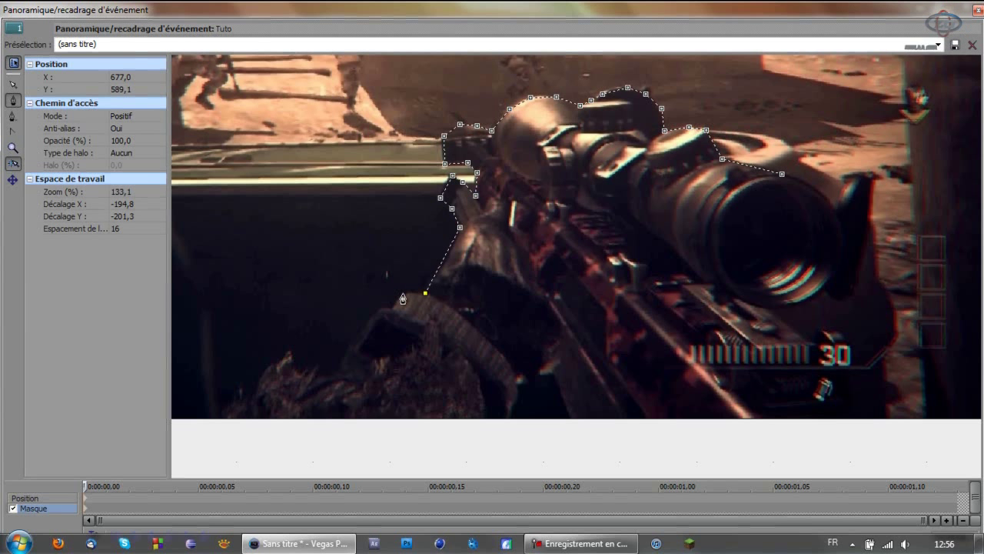
left_click(338, 372)
key("ctrl+z")
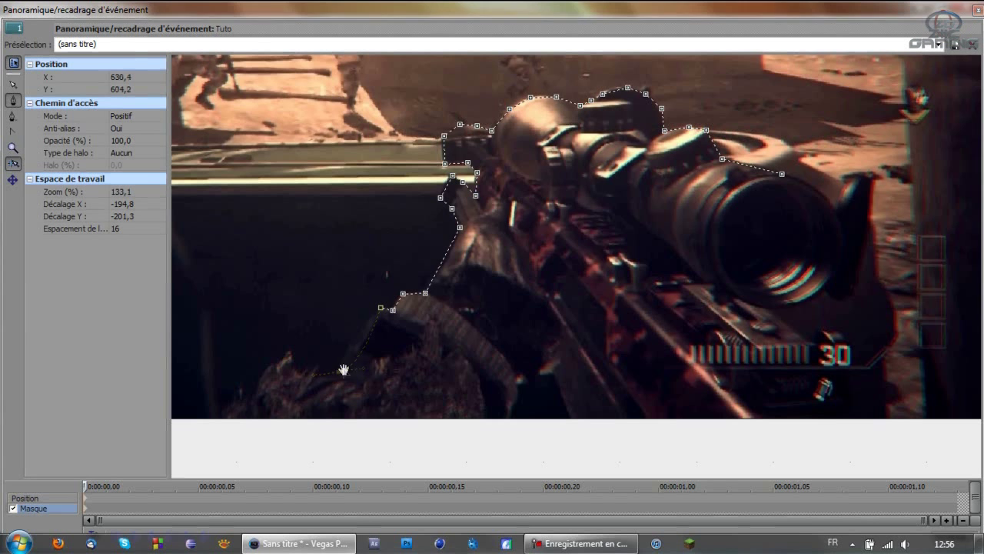
left_click(332, 378)
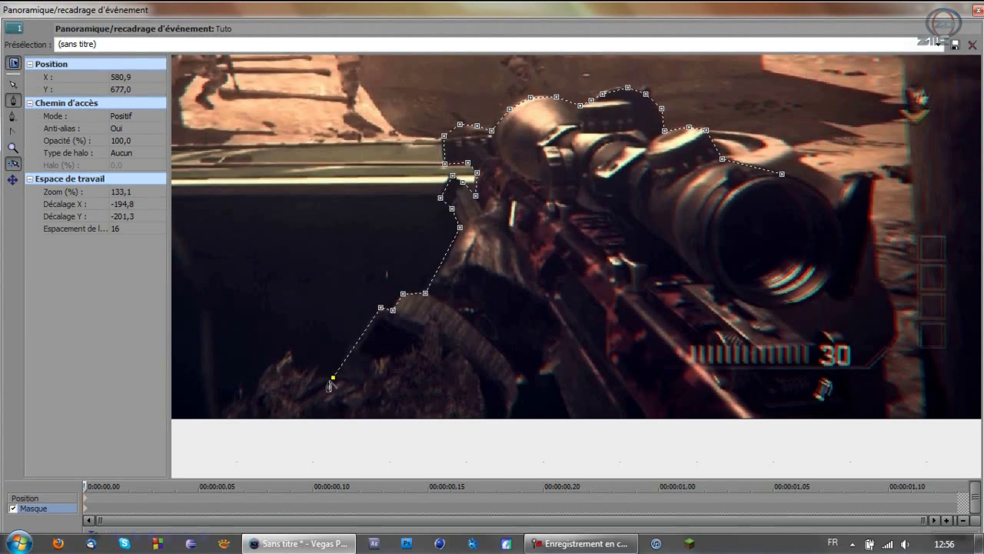
left_click(285, 359)
left_click(254, 399)
left_click(215, 428)
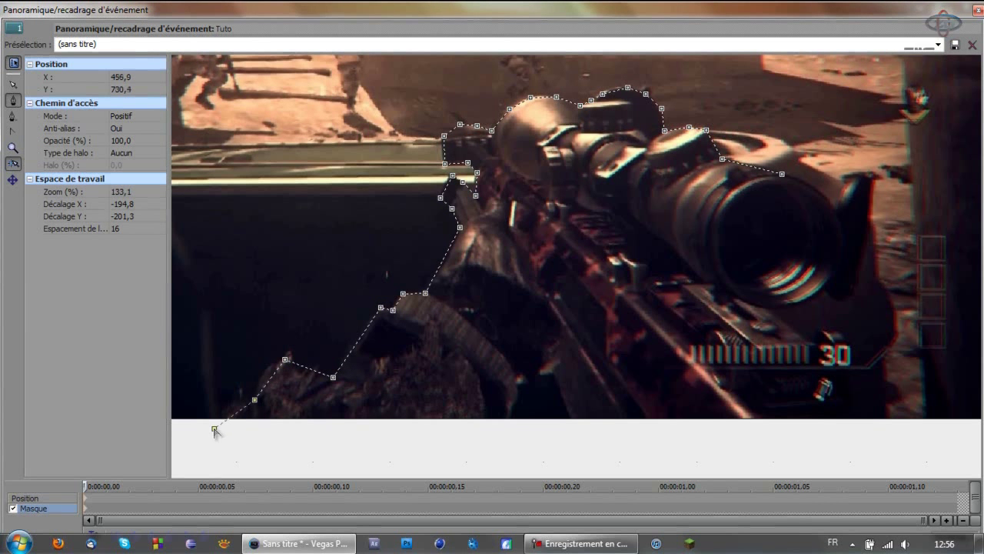
- Run the mask path along the image's lower edge, cutting around the dark gap between the sleeve and the rifle, to below the ammo counter
left_click(510, 421)
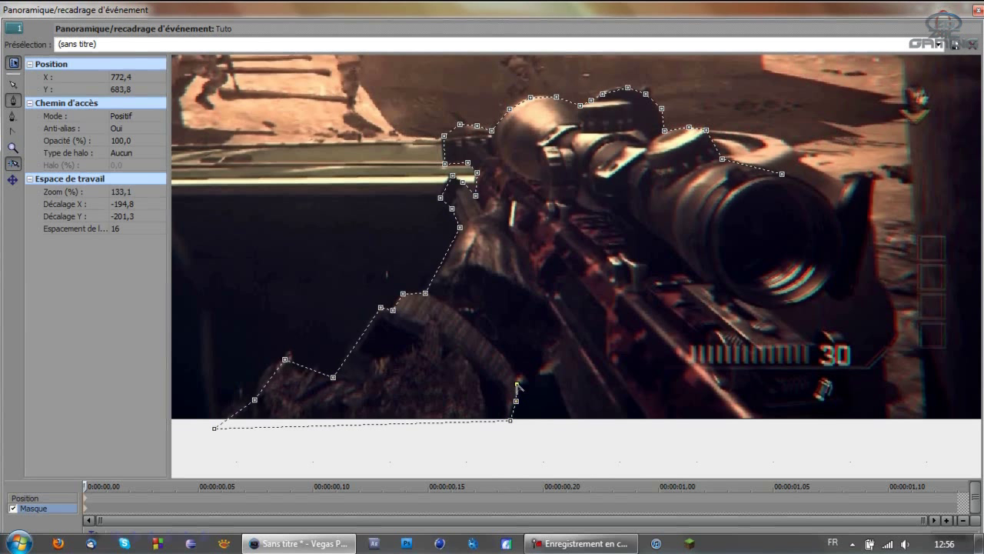
left_click(553, 372)
left_click(572, 422)
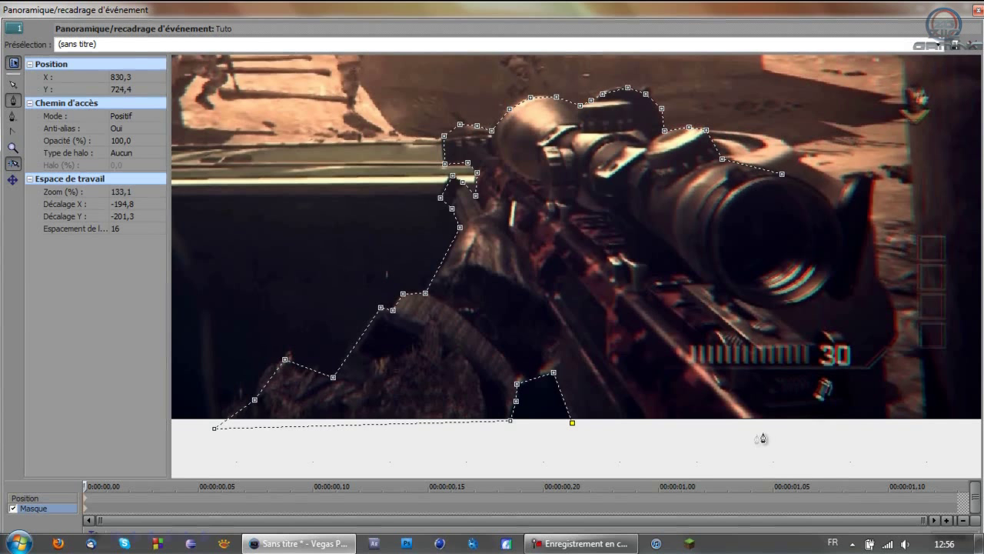
left_click(850, 418)
- Trace the mask path up through the ammo counter, along the scope's underside and up the outer side of its lens cap
left_click(849, 391)
left_click(846, 347)
left_click(822, 332)
left_click(803, 306)
left_click(825, 294)
left_click(839, 307)
left_click(851, 292)
left_click(859, 264)
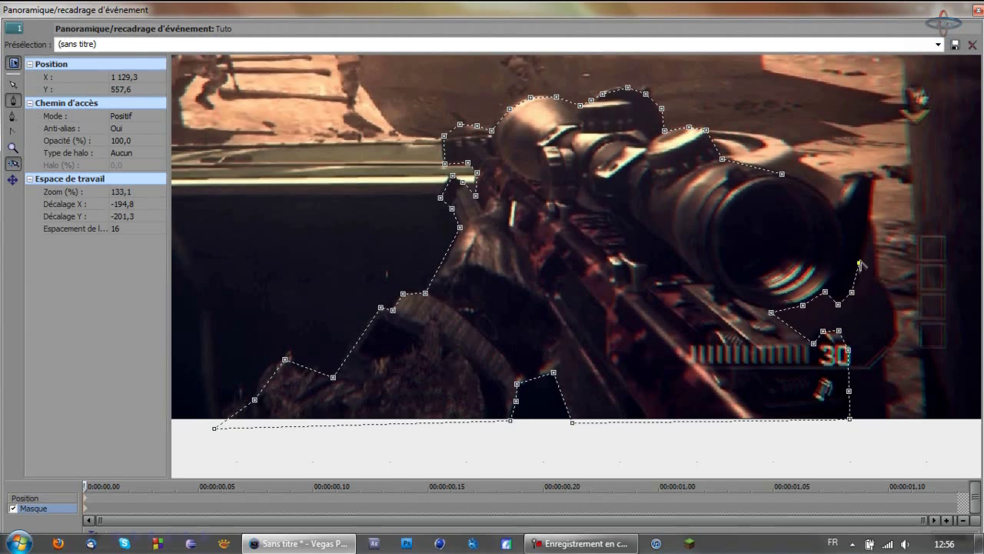
- Trace the mask path over the tip of the scope's lens cap and back along the lens rim, closing it at the starting point
left_click(872, 192)
left_click(869, 179)
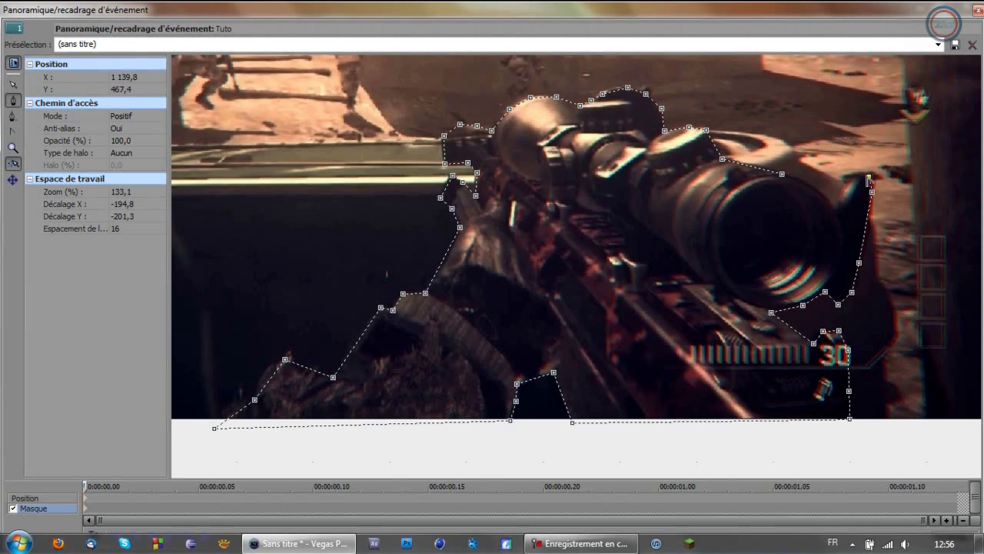
left_click(838, 205)
left_click(811, 186)
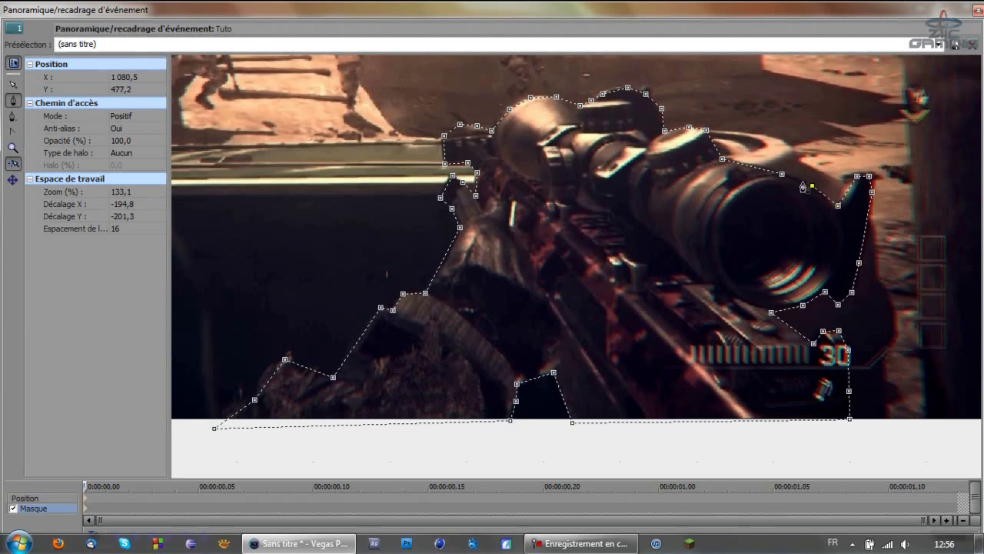
left_click(782, 174)
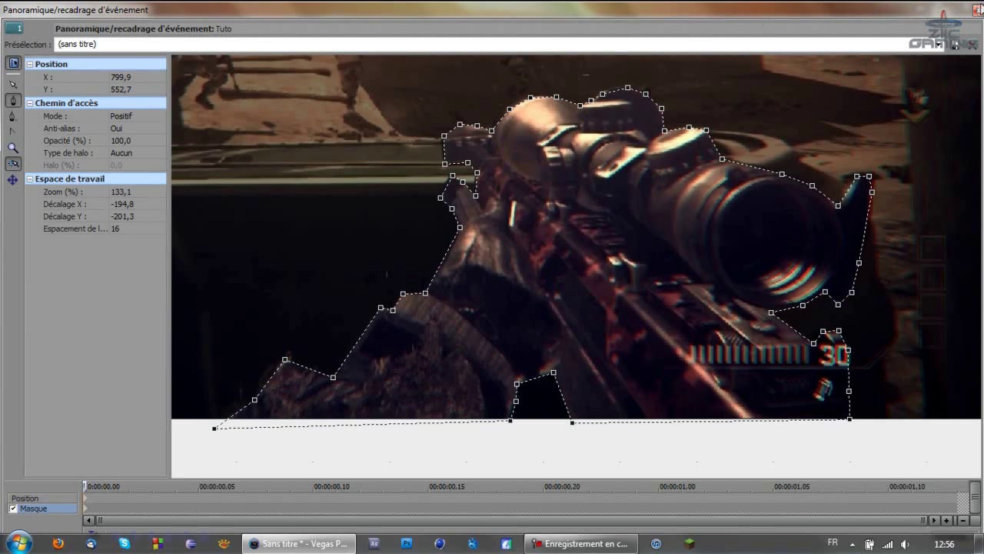
- Close the snapshot's pan/crop window, keep the project open, and play back the masked overlay from just before marker 4
left_click(127, 154)
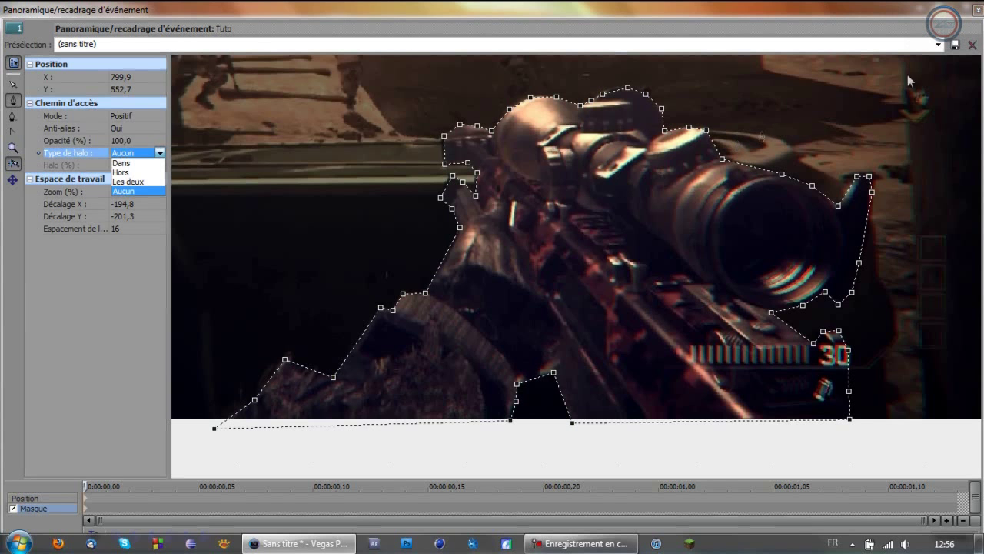
left_click(978, 14)
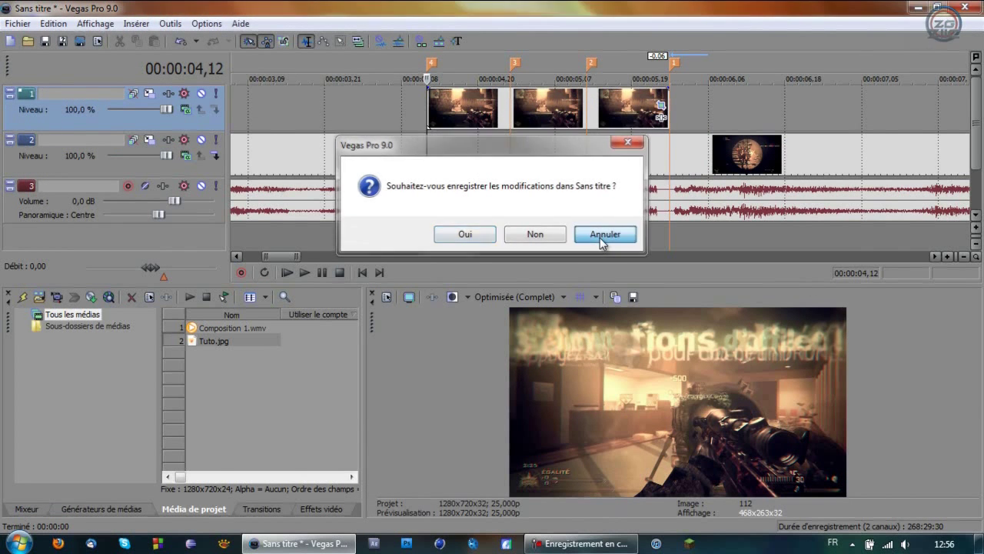
left_click(602, 235)
left_click(482, 148)
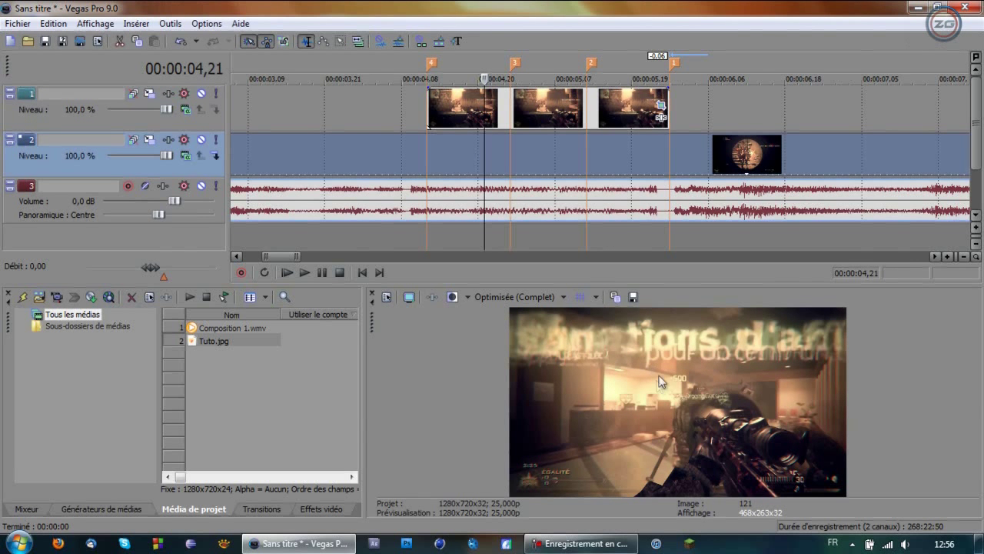
left_click(356, 161)
key("space")
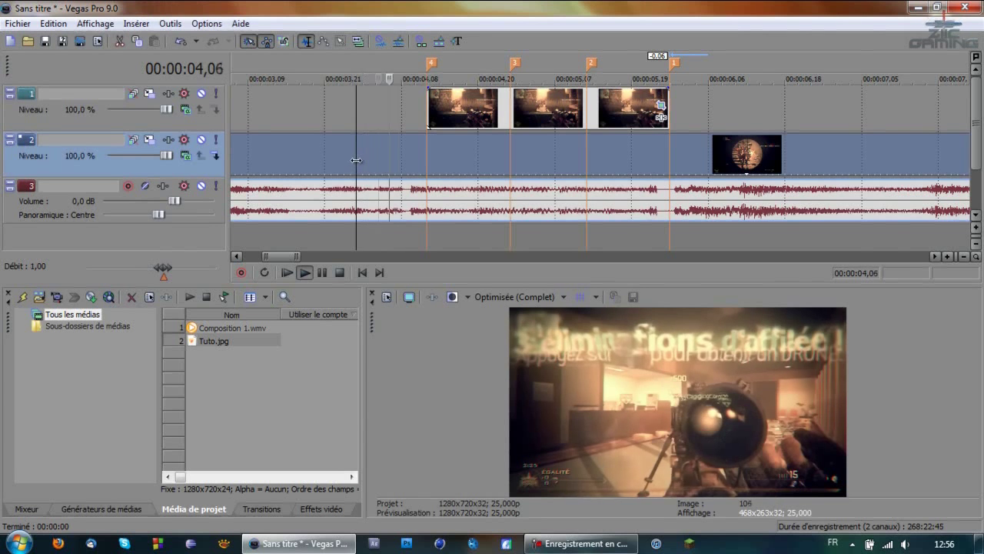
key("space")
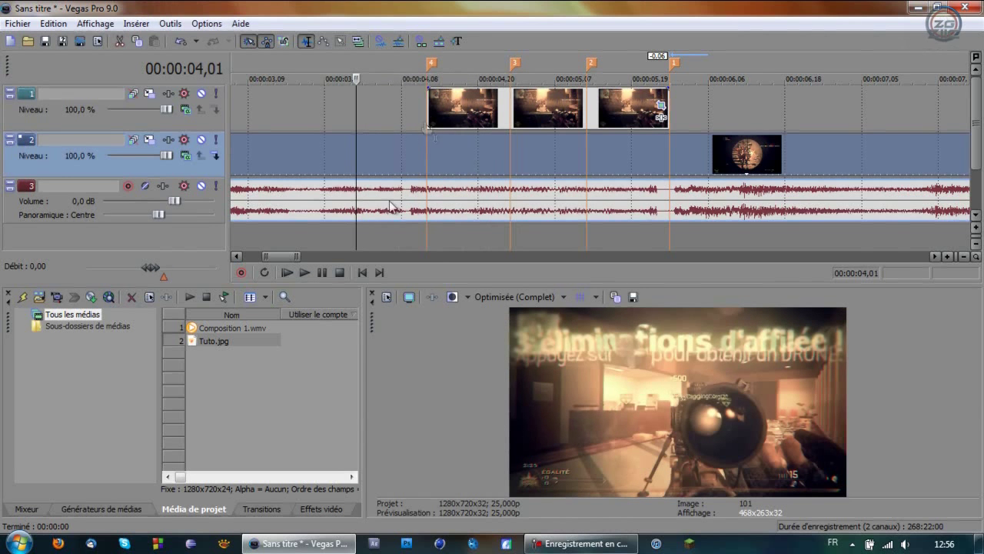
- Apply the Poussée Sony transition preset Poussée vers le haut to the start of the masked snapshot, spanning markers 4 to 2
left_click(260, 509)
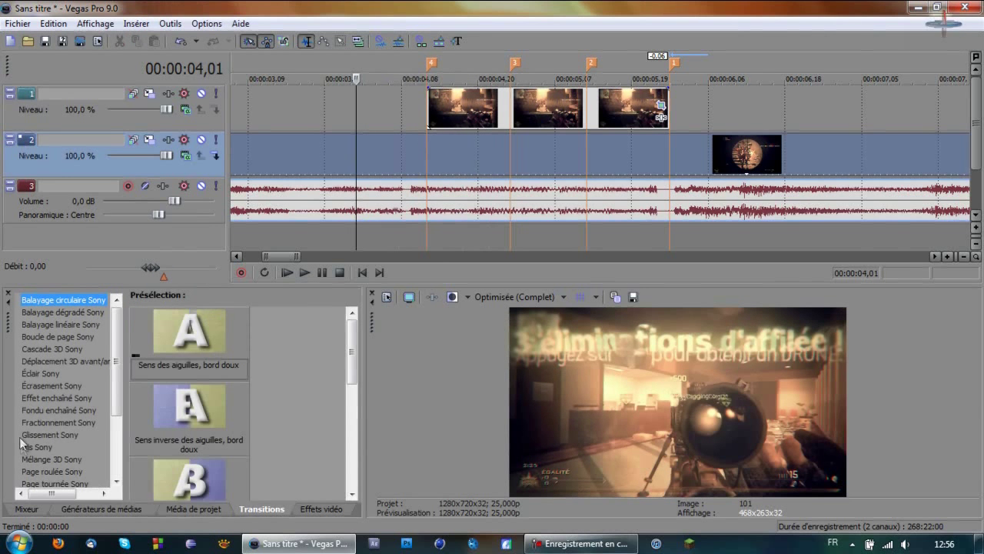
left_click(52, 436)
scroll(52, 436, "down", 3)
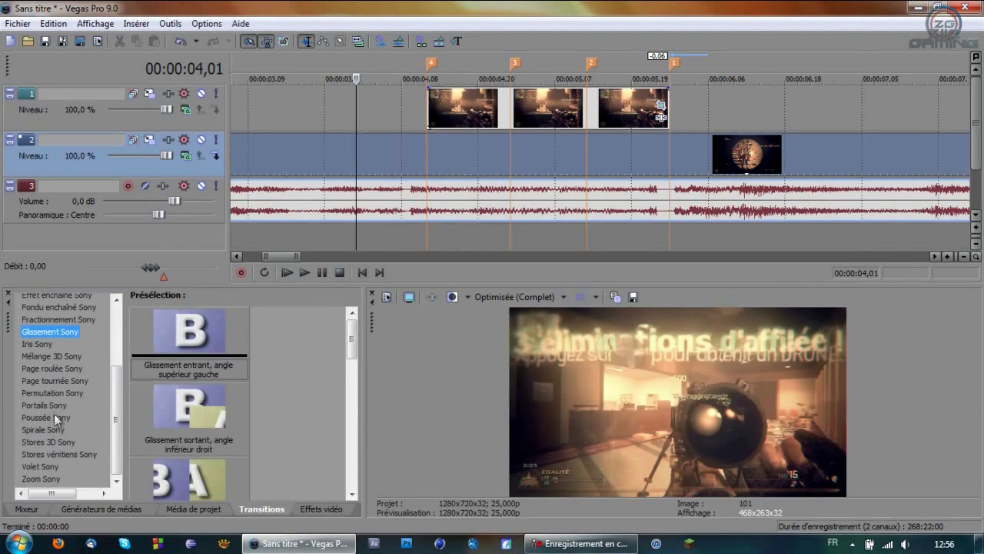
left_click(54, 416)
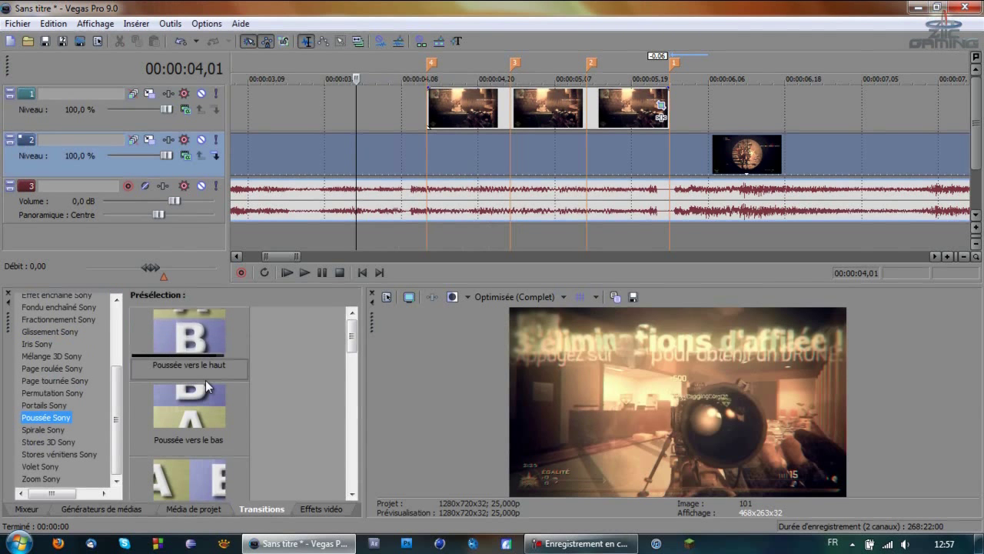
left_click_drag(205, 379, 500, 114)
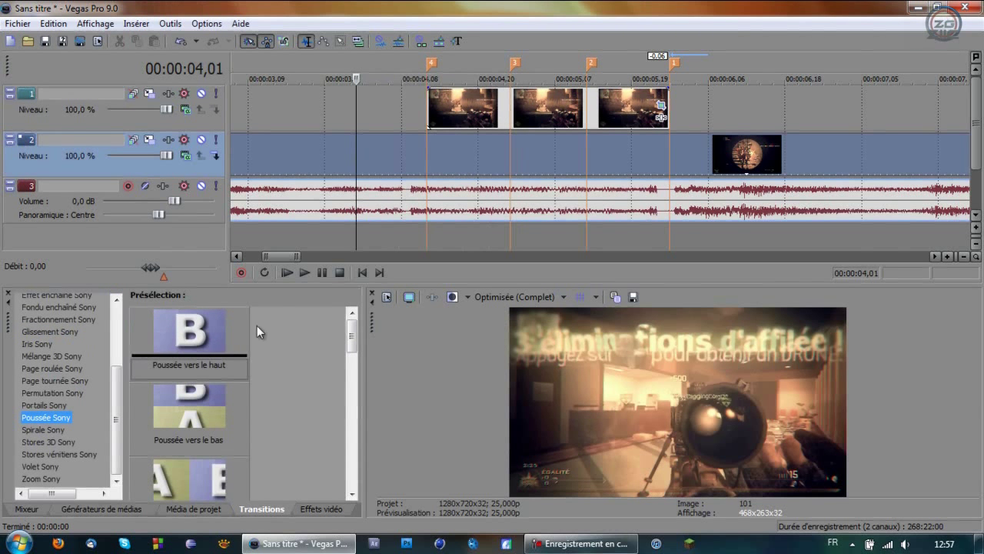
left_click_drag(189, 338, 431, 107)
left_click(435, 121)
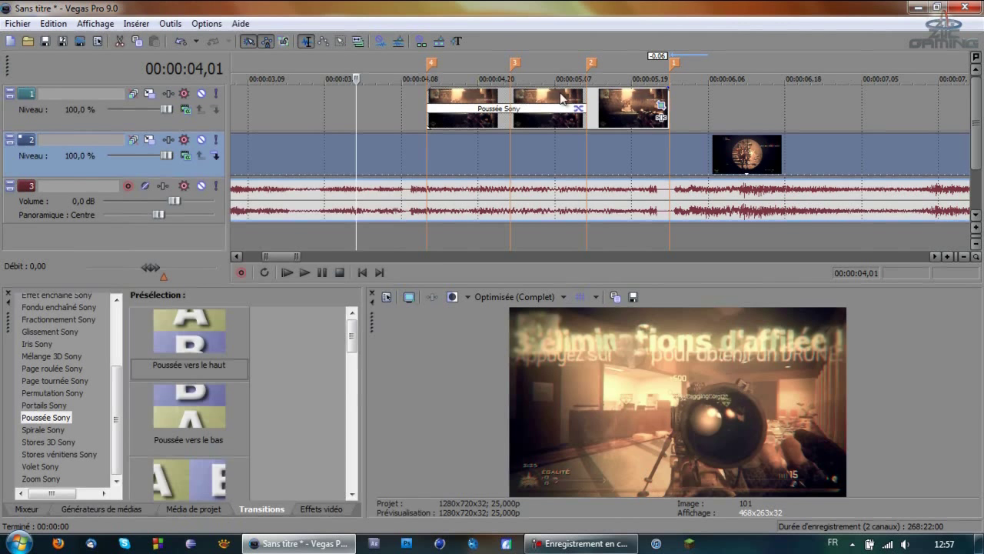
left_click(586, 96)
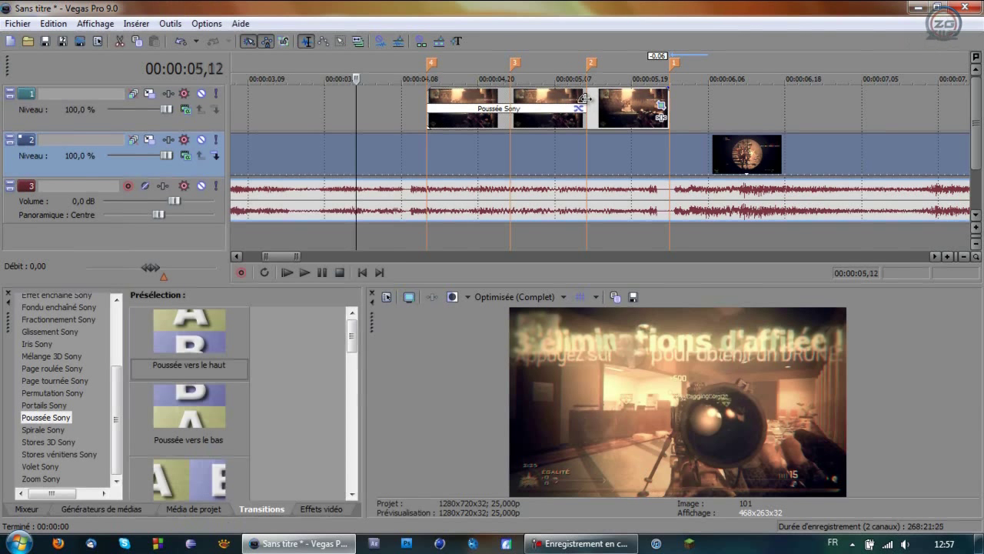
- Play back the rifle's upward push transition from just before the snapshot, through to the second clip
left_click(427, 115)
key("space")
left_click(382, 111)
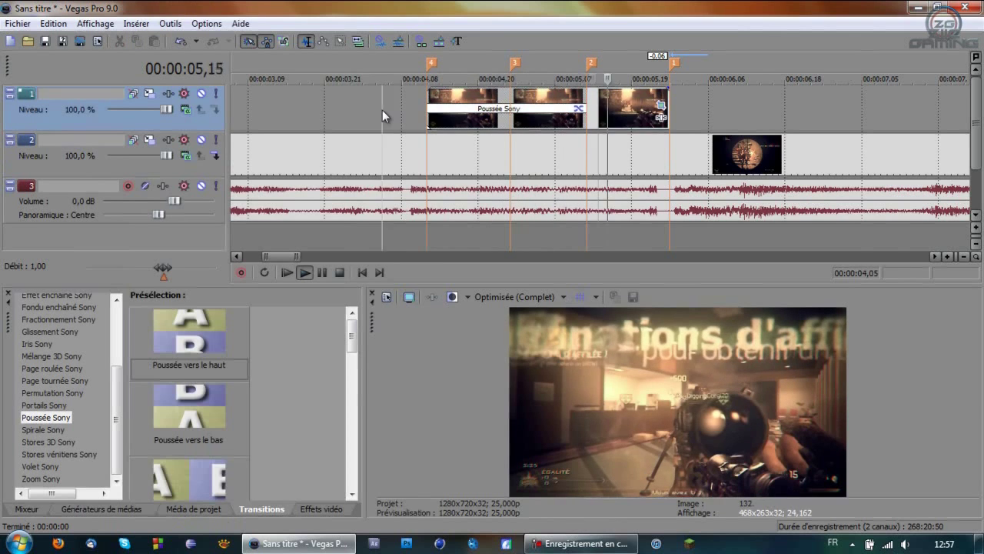
key("space")
key("space")
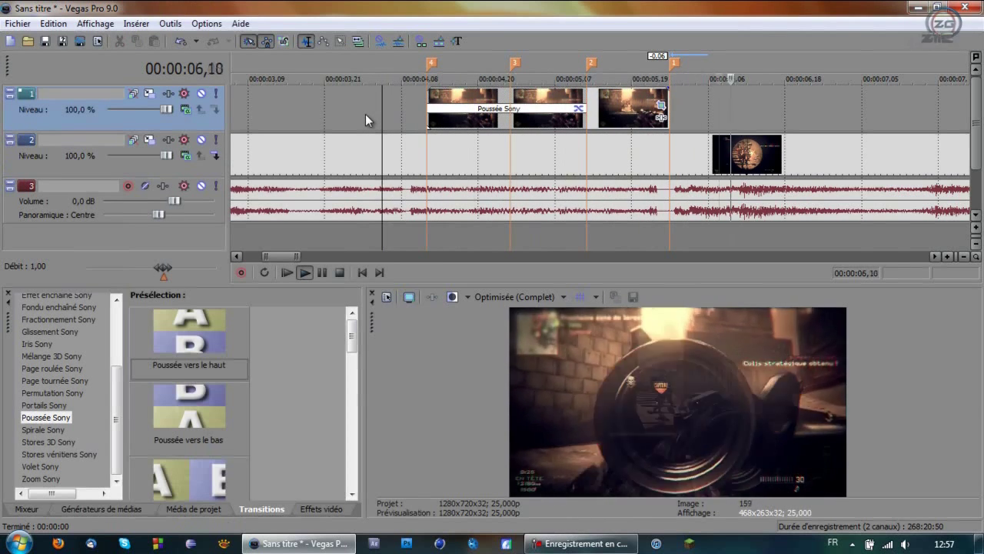
key("space")
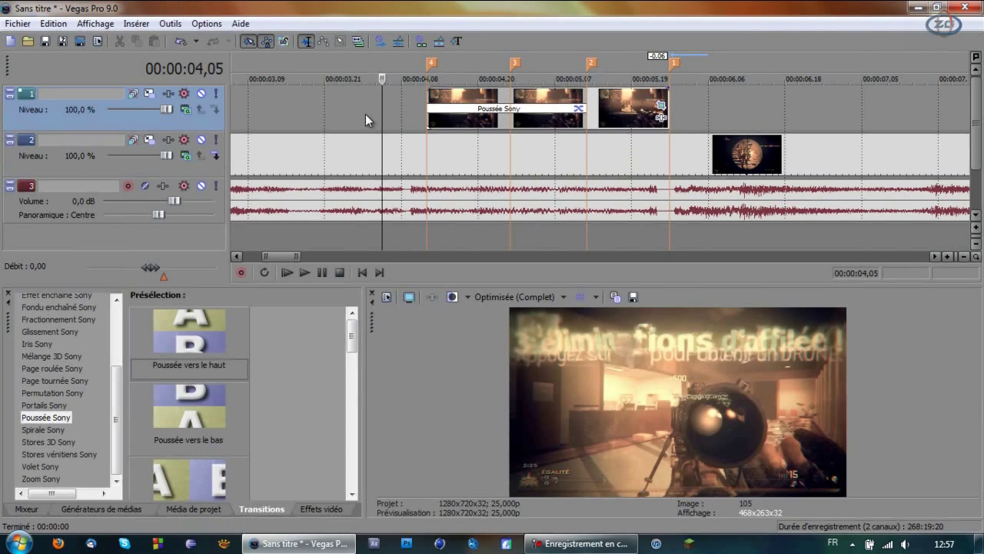
- Play the overlay from marker 4 and from marker 2, and scrub the frames around marker 1
left_click(433, 100)
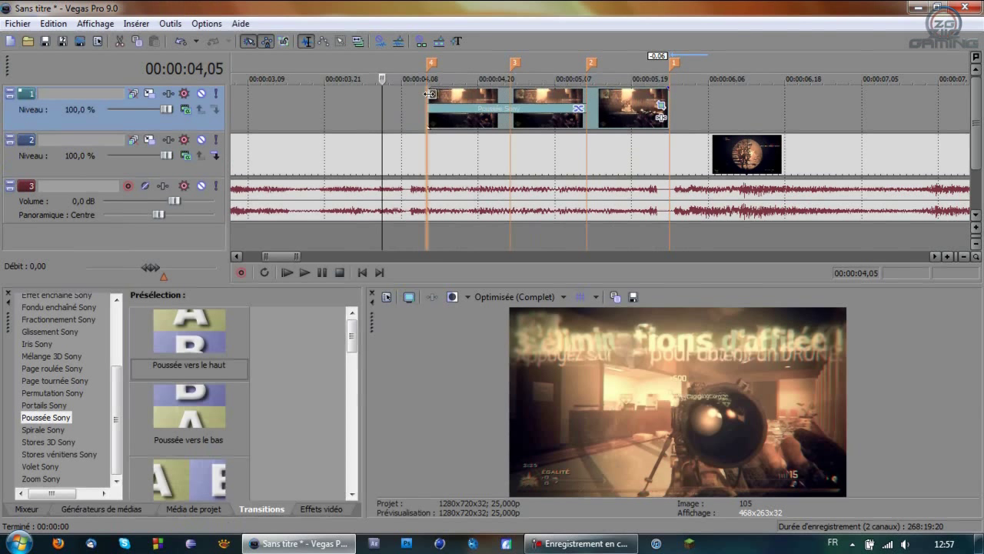
key("space")
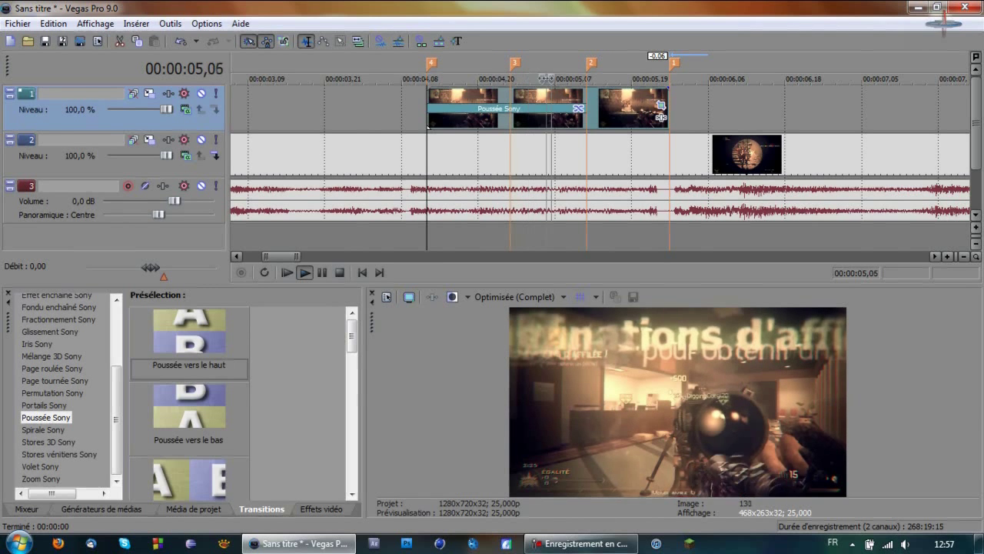
key("Return")
left_click(584, 95)
key("space")
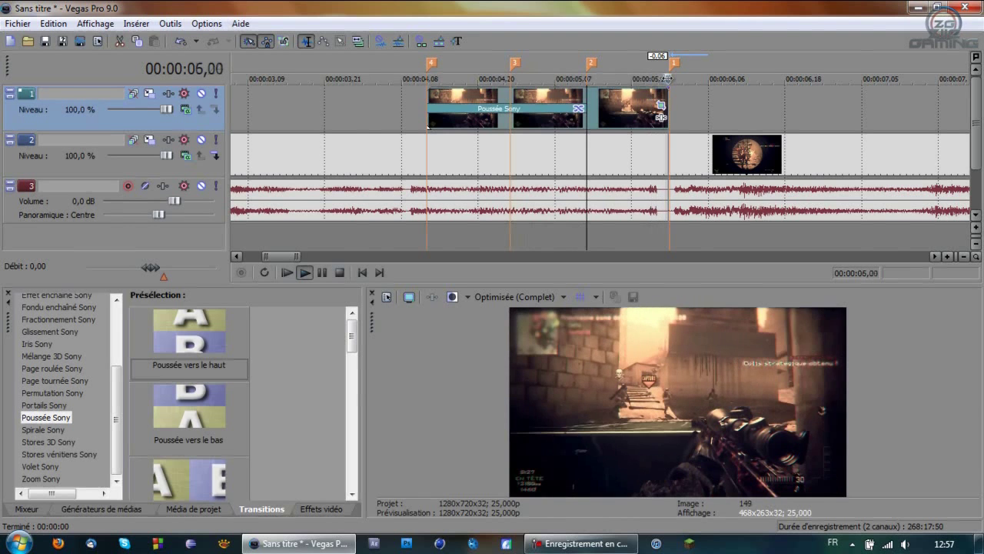
left_click_drag(668, 78, 645, 78)
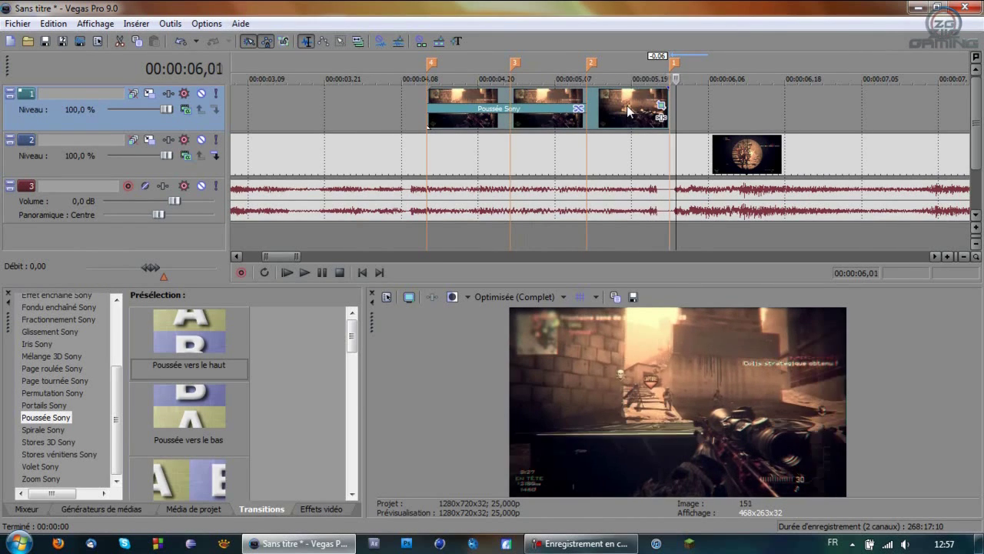
- Replay the sequence from 00:00:04,02 and examine the frames at markers 3 and 2
left_click(360, 116)
key("space")
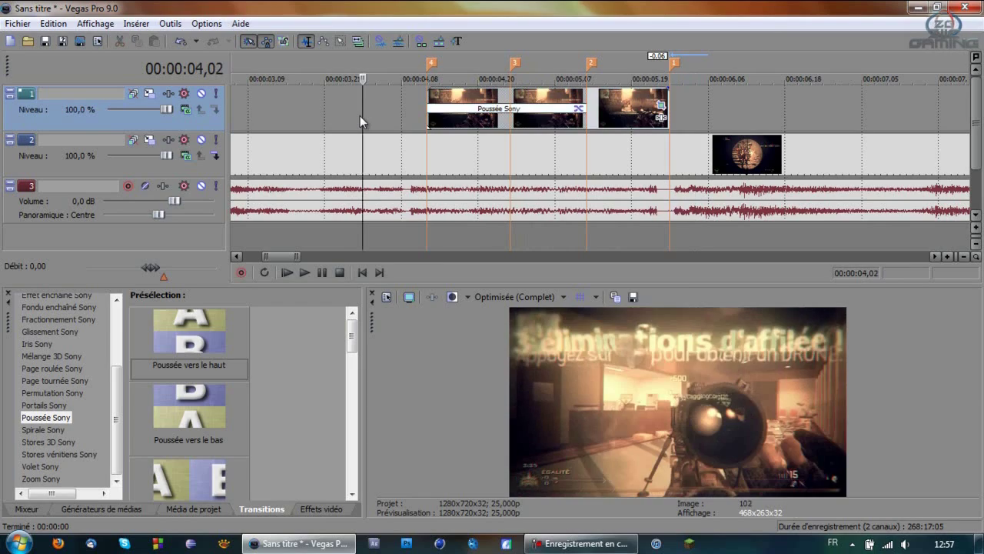
scroll(360, 116, "down", 5)
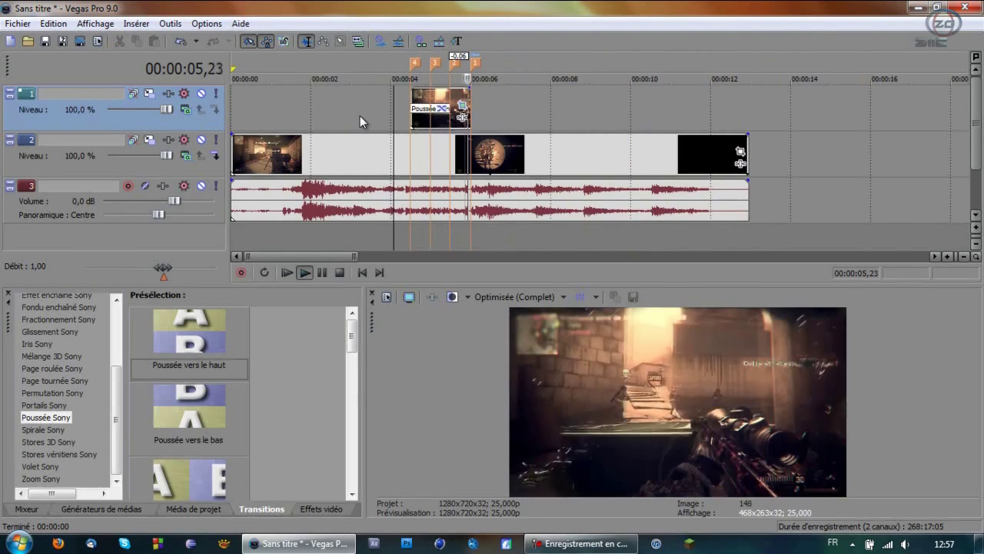
key("space")
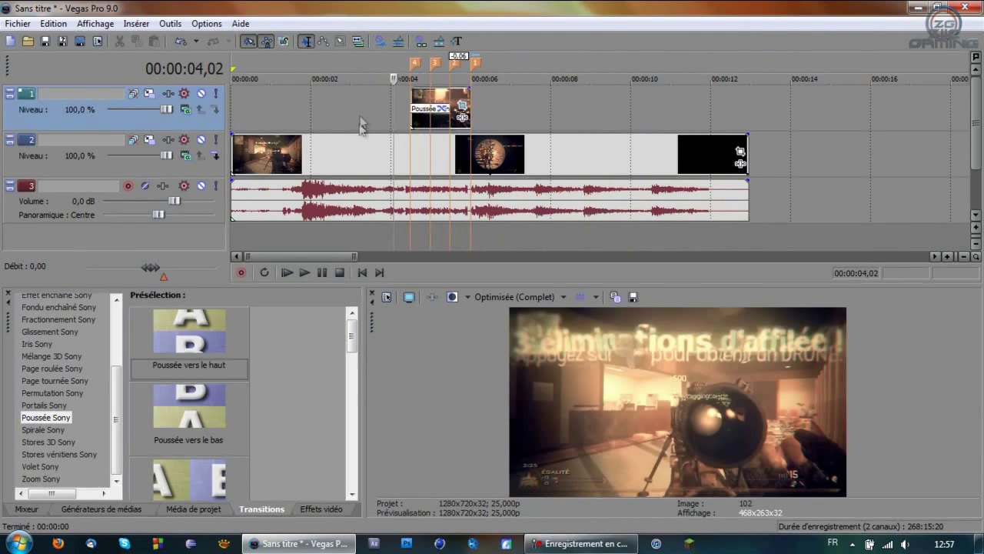
left_click(429, 146)
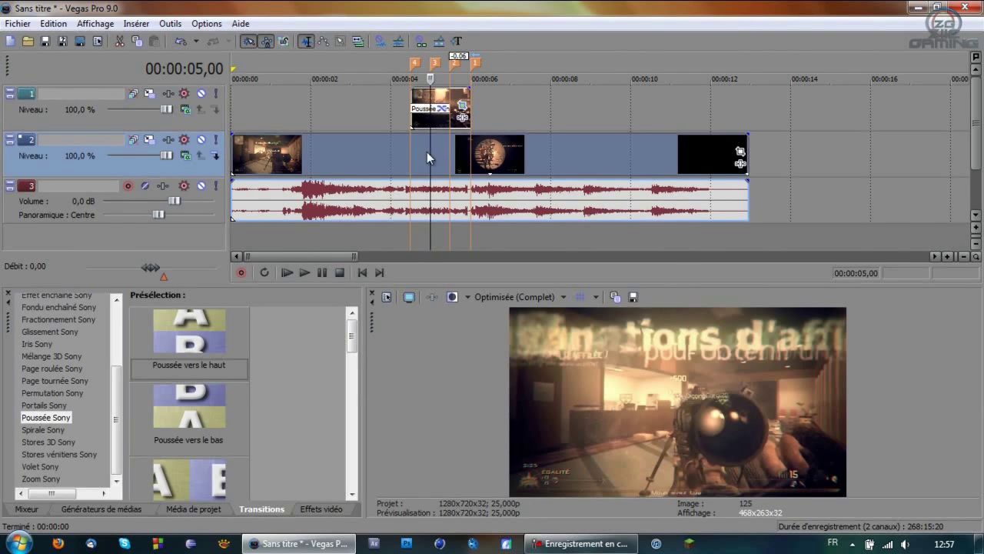
left_click(450, 155)
scroll(448, 157, "up", 3)
scroll(448, 157, "down", 4)
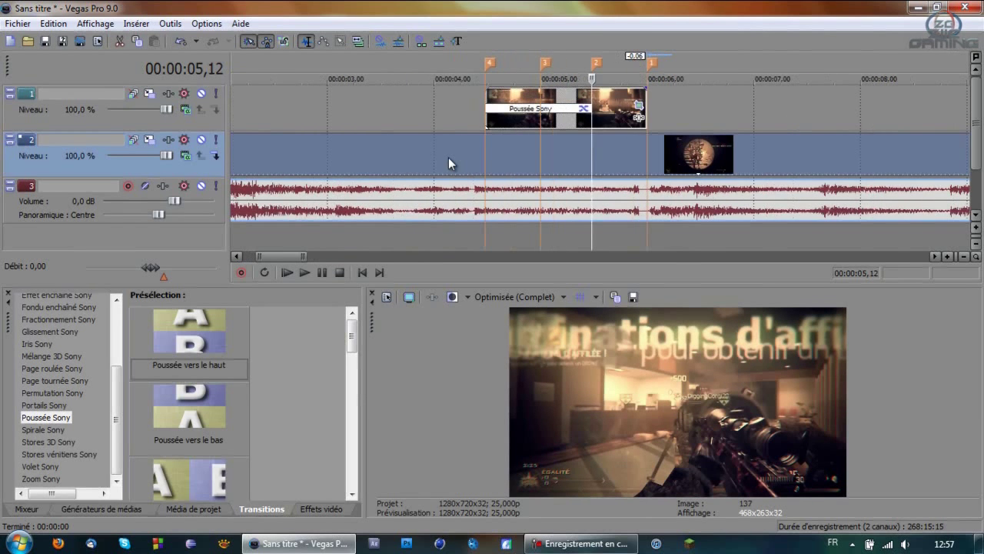
scroll(448, 149, "up", 1)
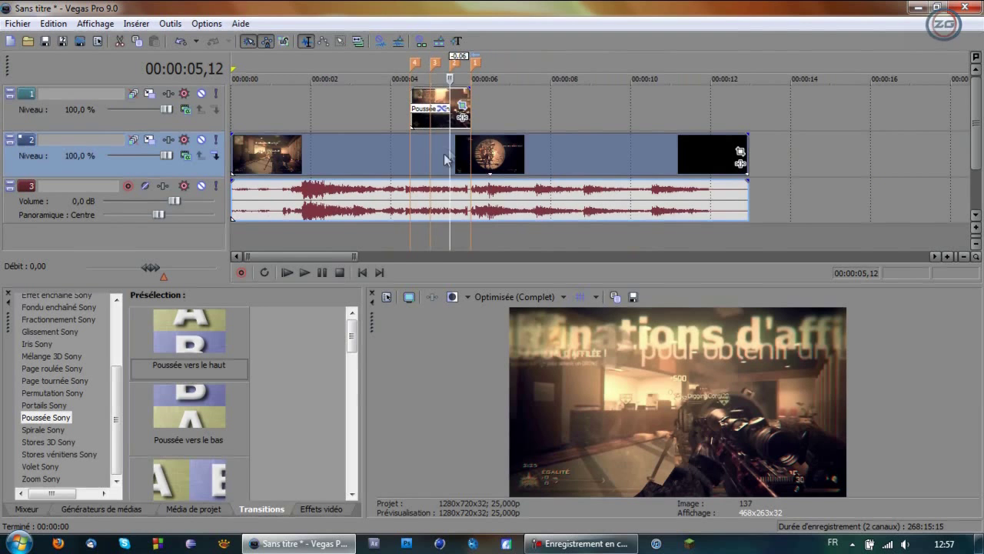
- Play the push transition from 00:00:04,19 and examine the frame at marker 2 where the rifle's entrance ends
left_click(421, 153)
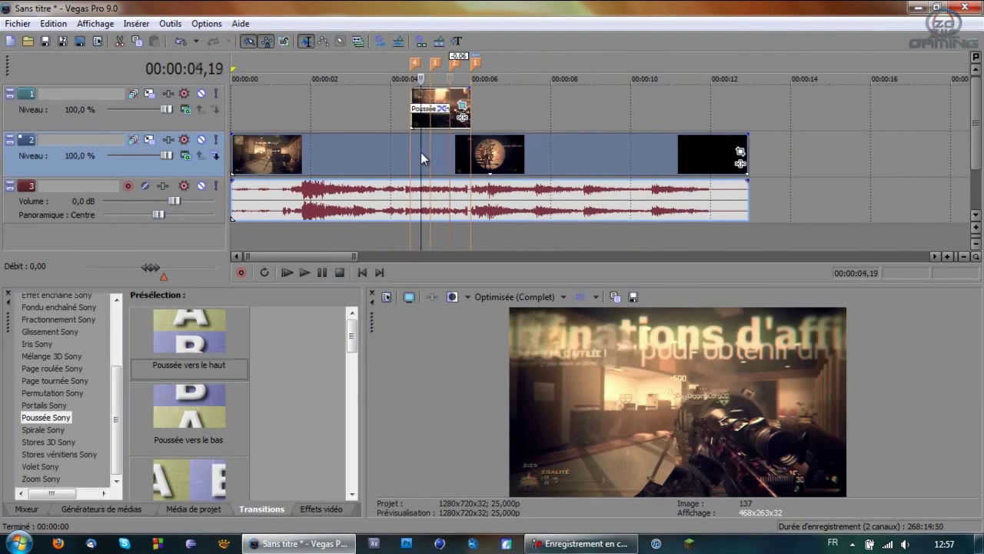
scroll(484, 176, "up", 3)
key("space")
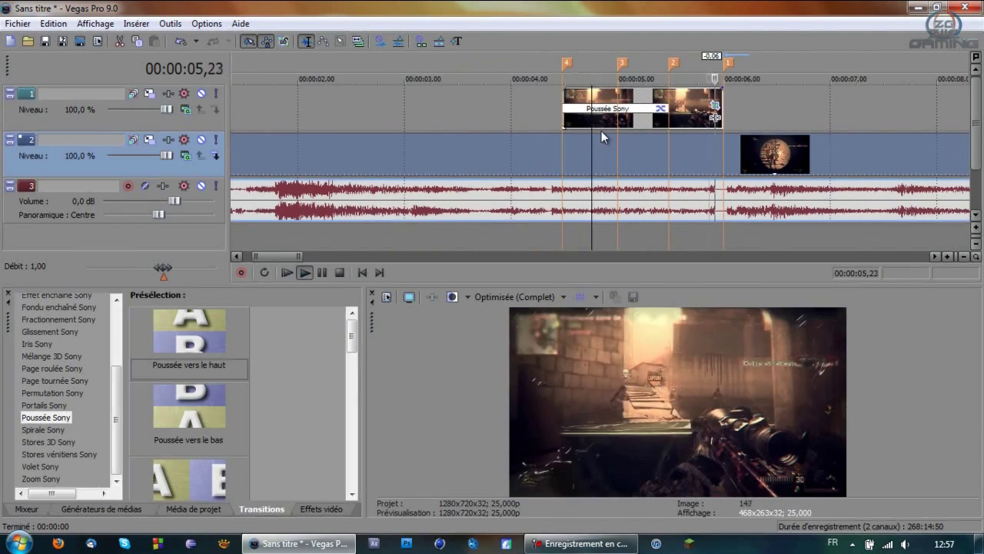
key("space")
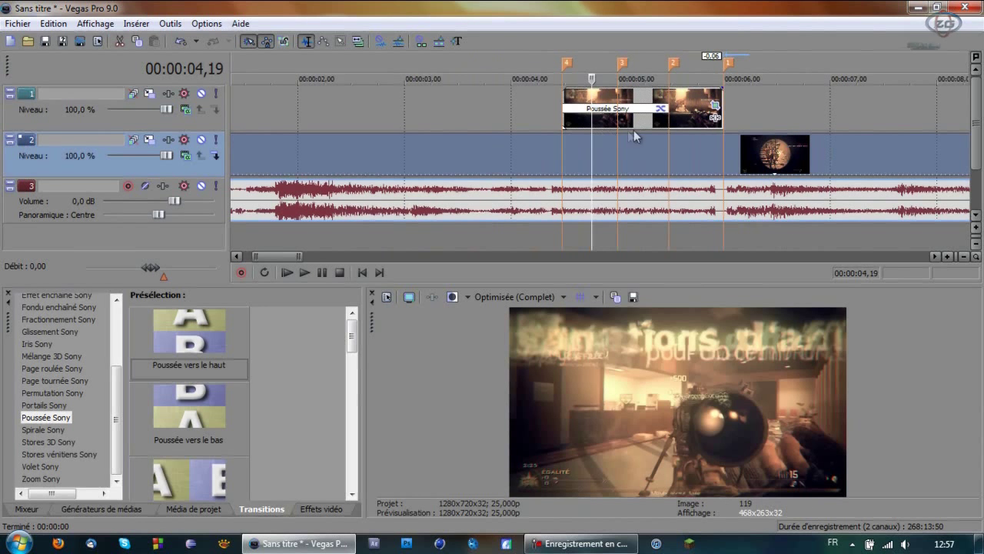
left_click(670, 145)
scroll(682, 159, "up", 2)
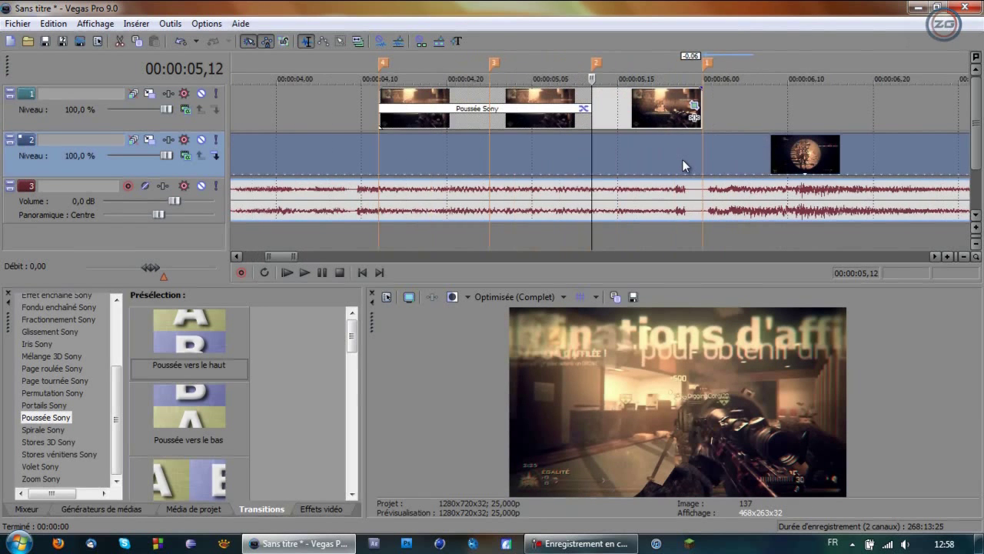